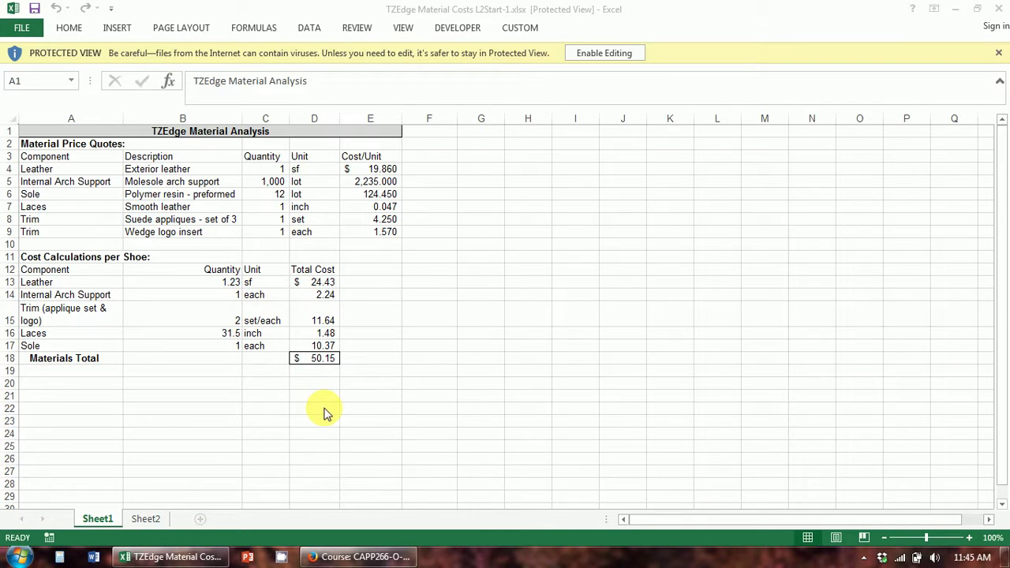
# Step: Show Sheet2 and enable editing of the protected workbook
pyautogui.click(152, 523)
pyautogui.click(152, 525)
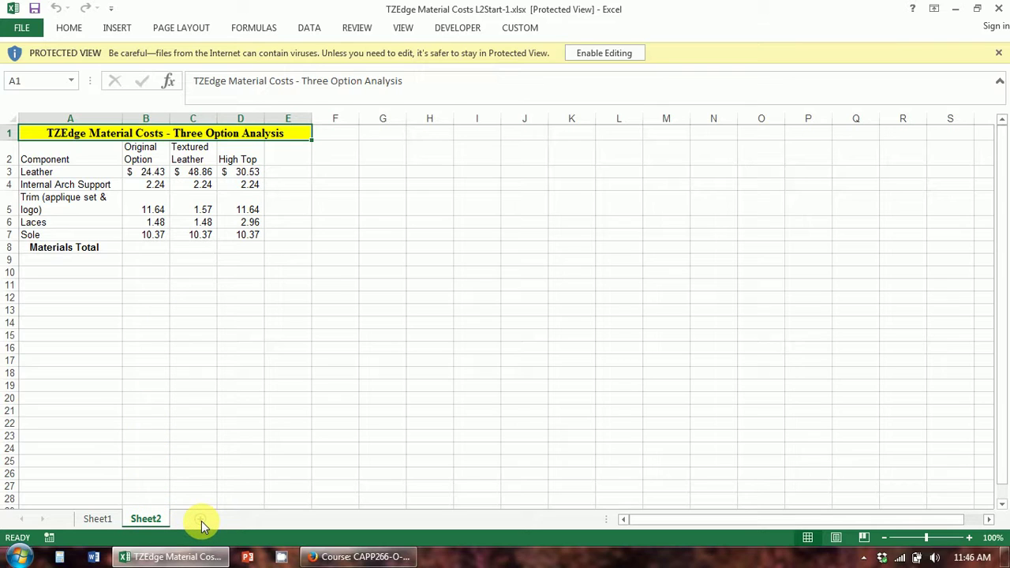
pyautogui.click(595, 56)
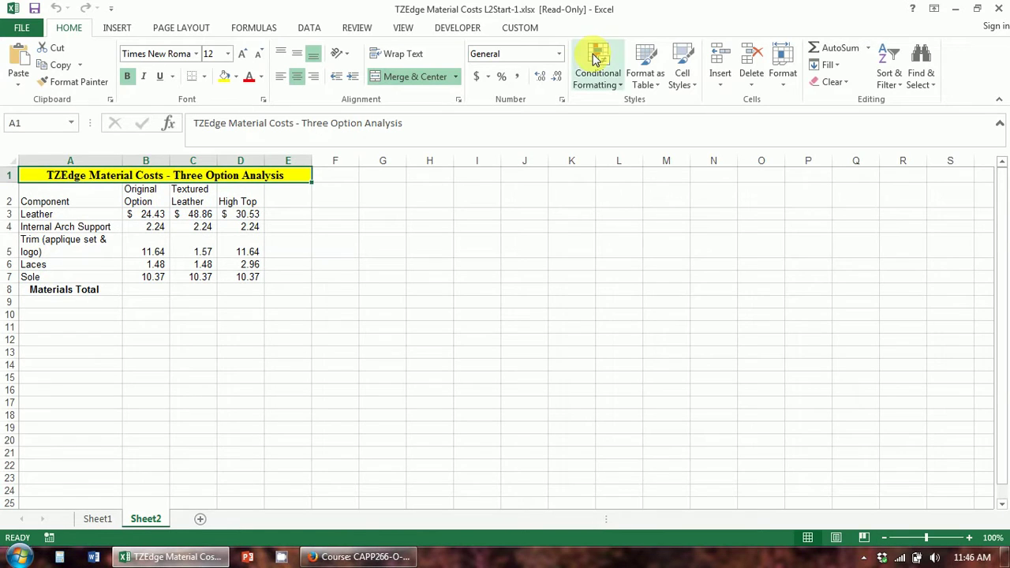
# Step: Add three blank worksheets after Sheet2, inserting each additional one ahead of the previously added sheet
pyautogui.click(200, 519)
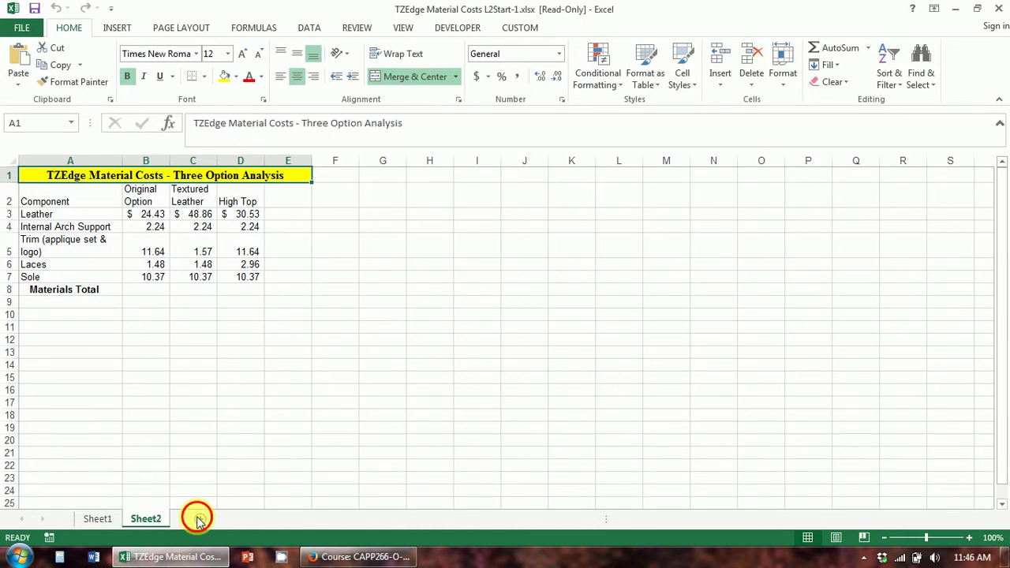
pyautogui.rightClick(196, 516)
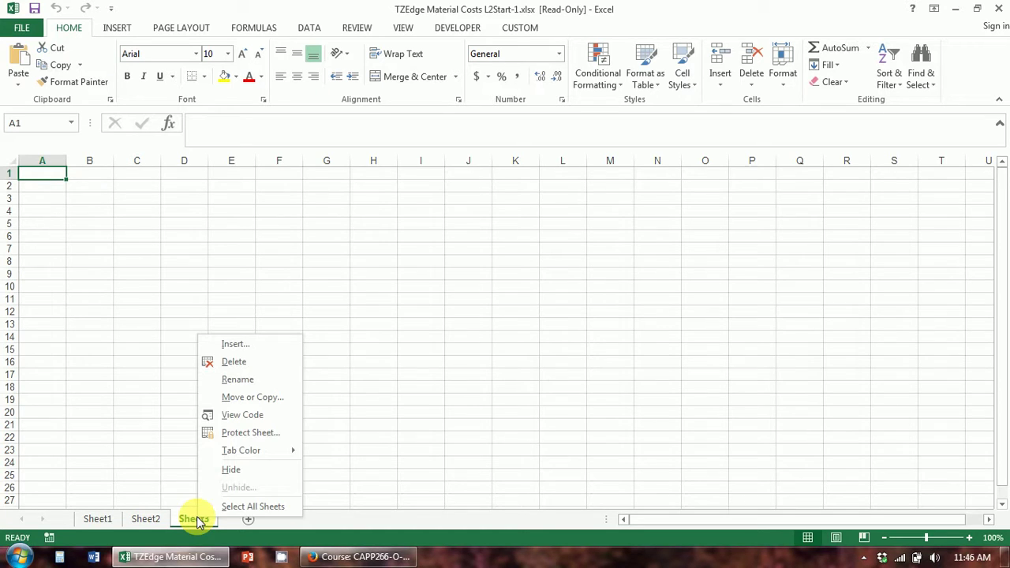
pyautogui.click(241, 345)
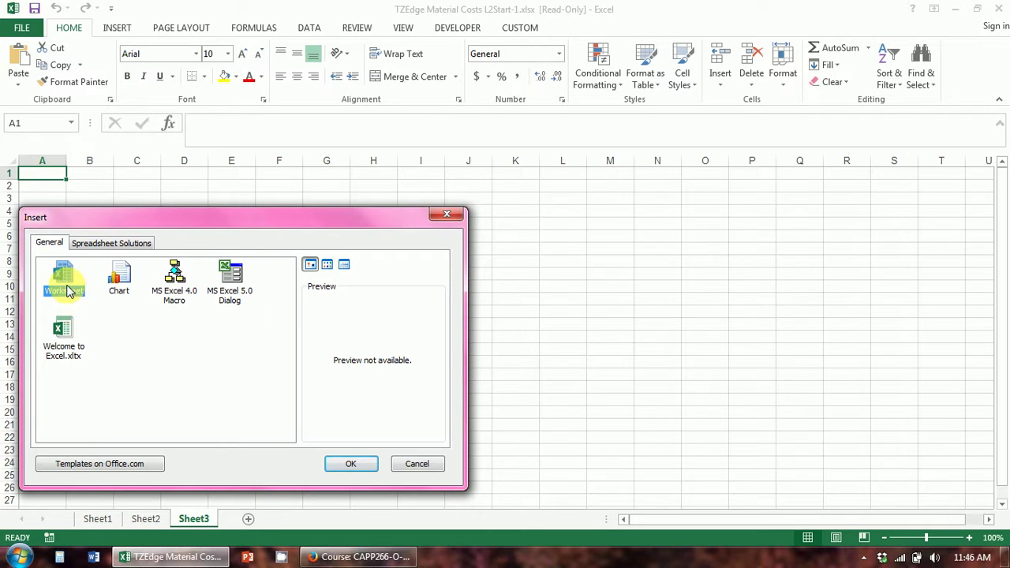
pyautogui.click(368, 463)
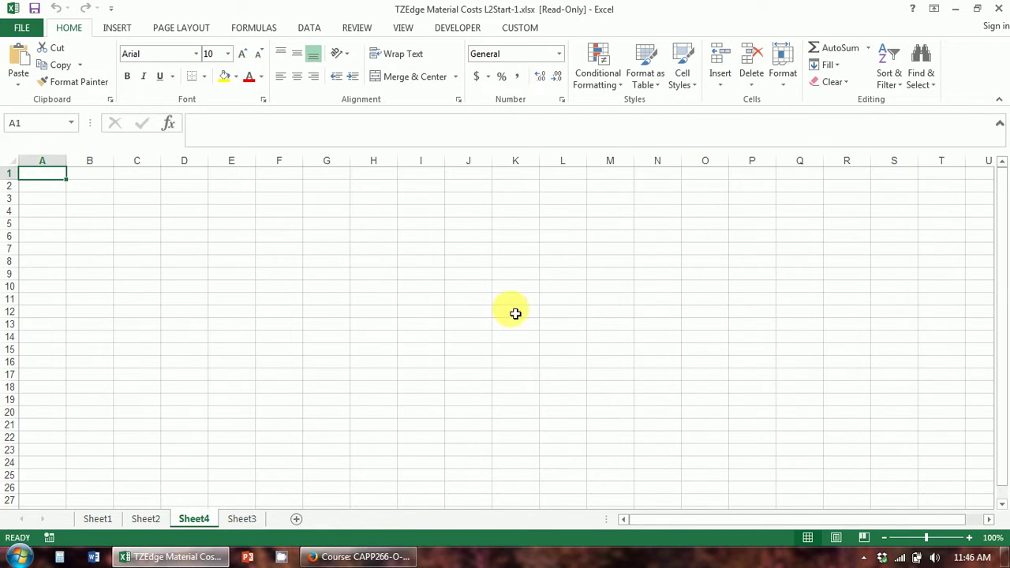
pyautogui.click(718, 78)
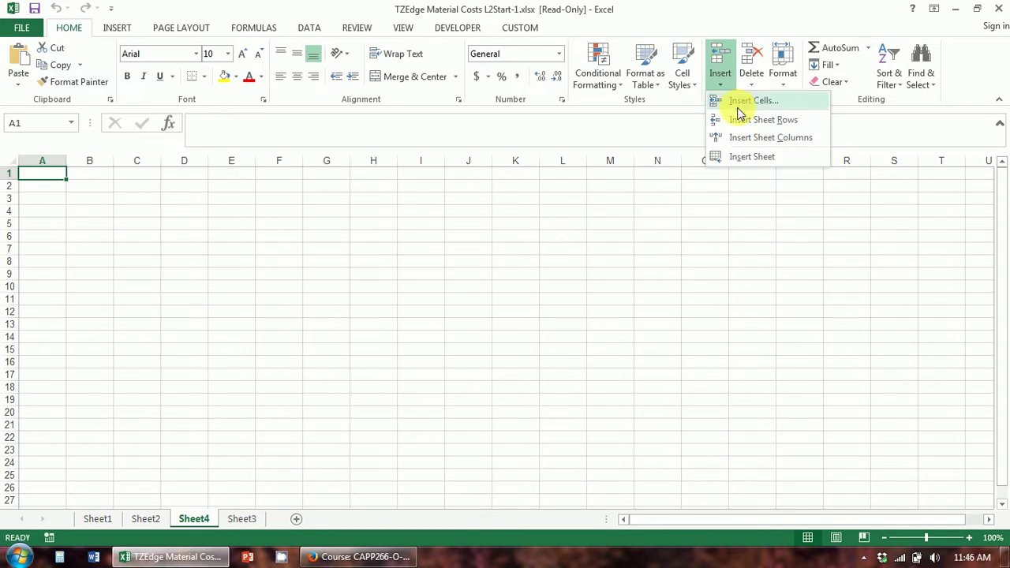
pyautogui.click(741, 158)
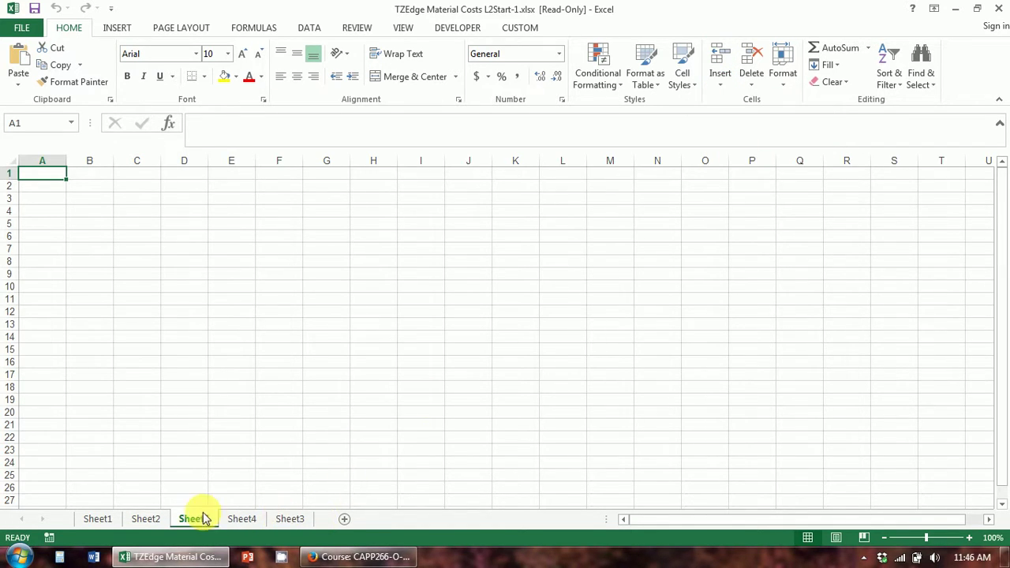
# Step: Rename Sheet1, which holds the TZEdge Material Analysis, as Original
pyautogui.click(104, 524)
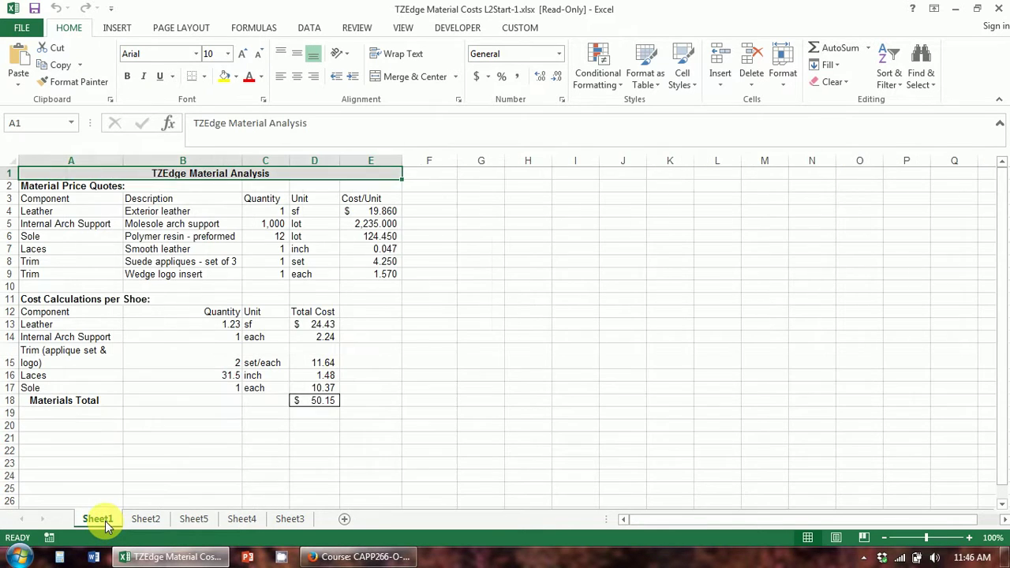
pyautogui.click(134, 521)
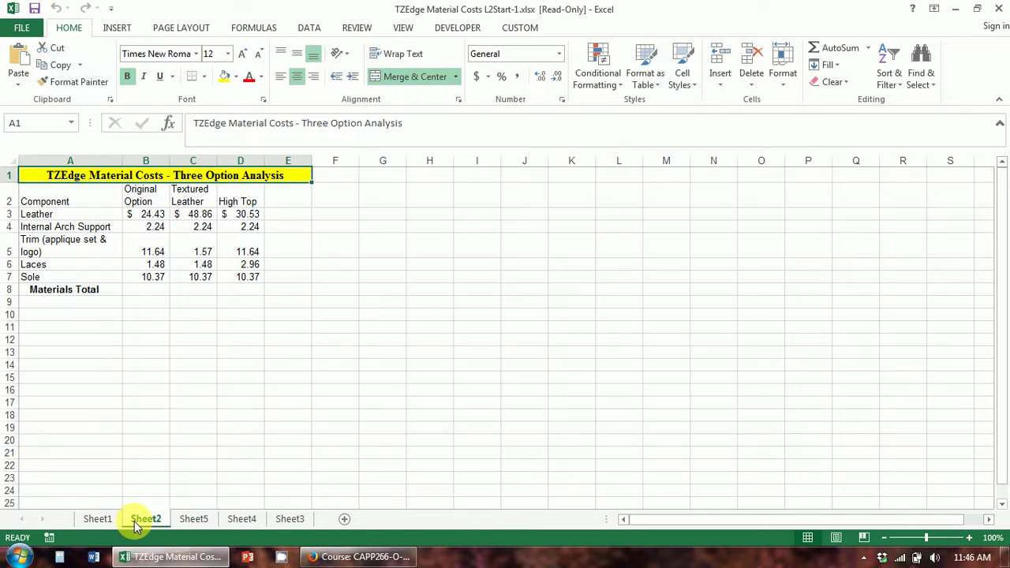
pyautogui.click(101, 522)
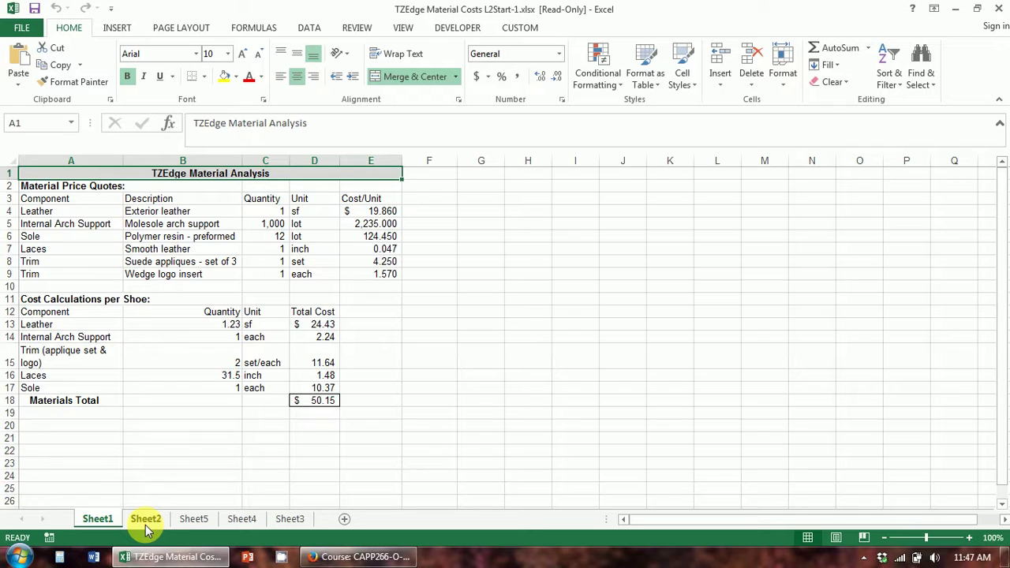
pyautogui.doubleClick(98, 520)
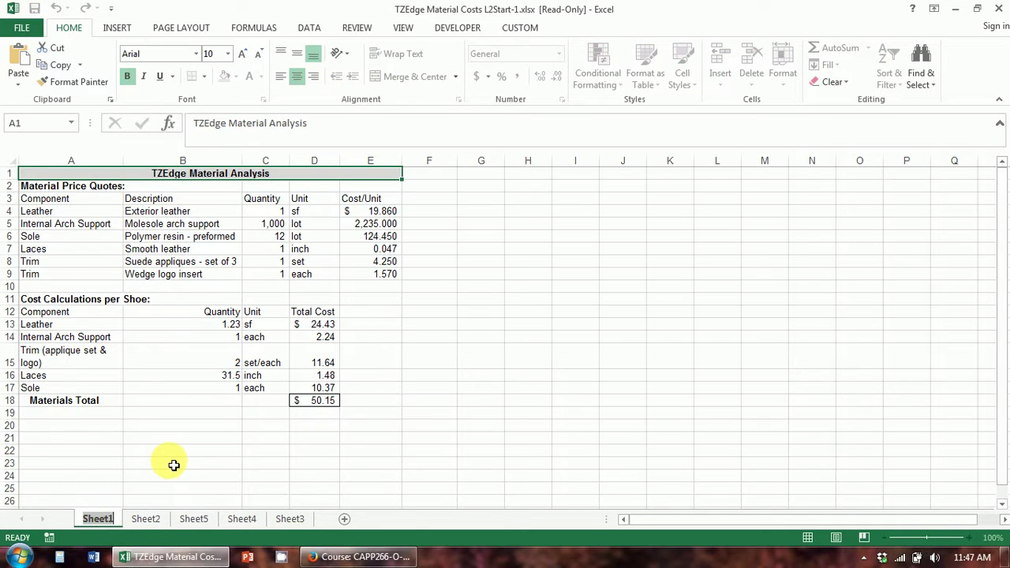
pyautogui.write('Original')
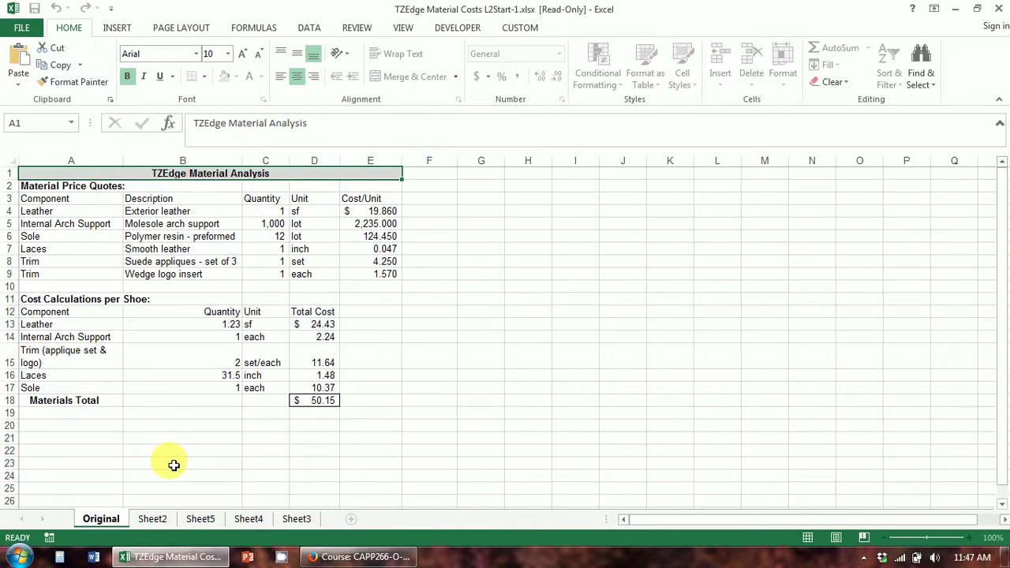
pyautogui.press('Return')
# Step: Rename Sheet2, which holds the three option analysis, as Options
pyautogui.rightClick(155, 519)
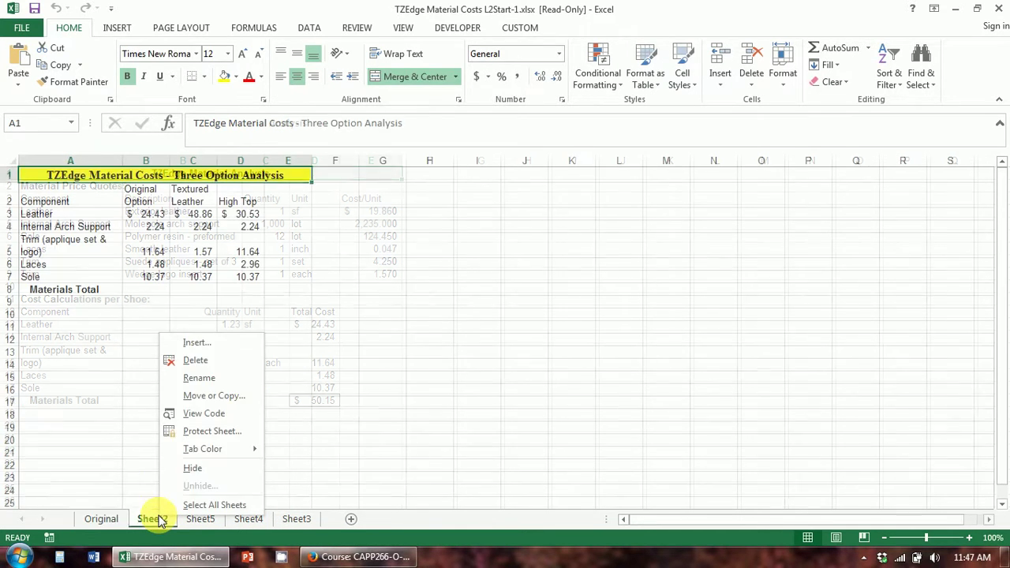
pyautogui.click(198, 378)
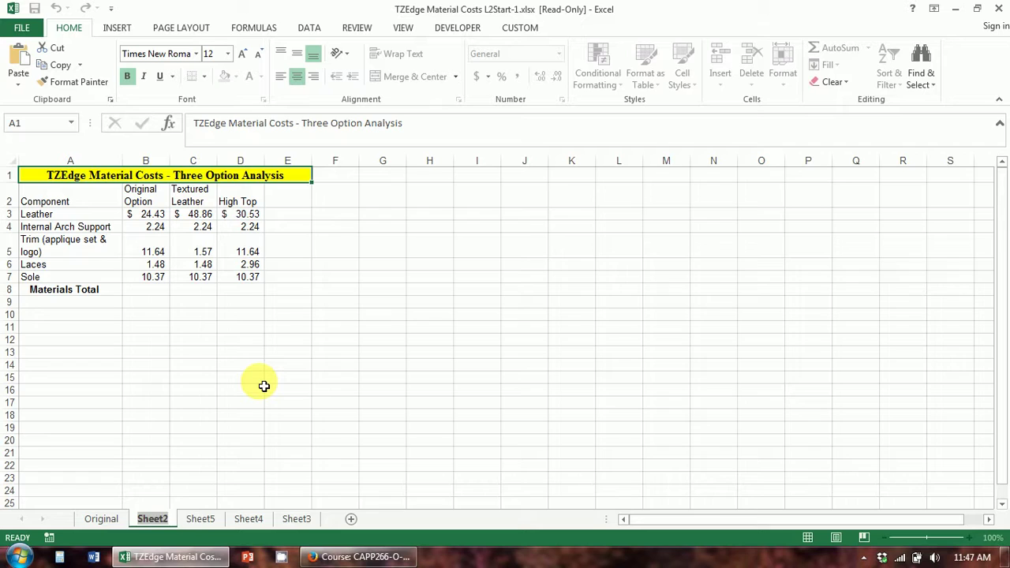
pyautogui.write('Options')
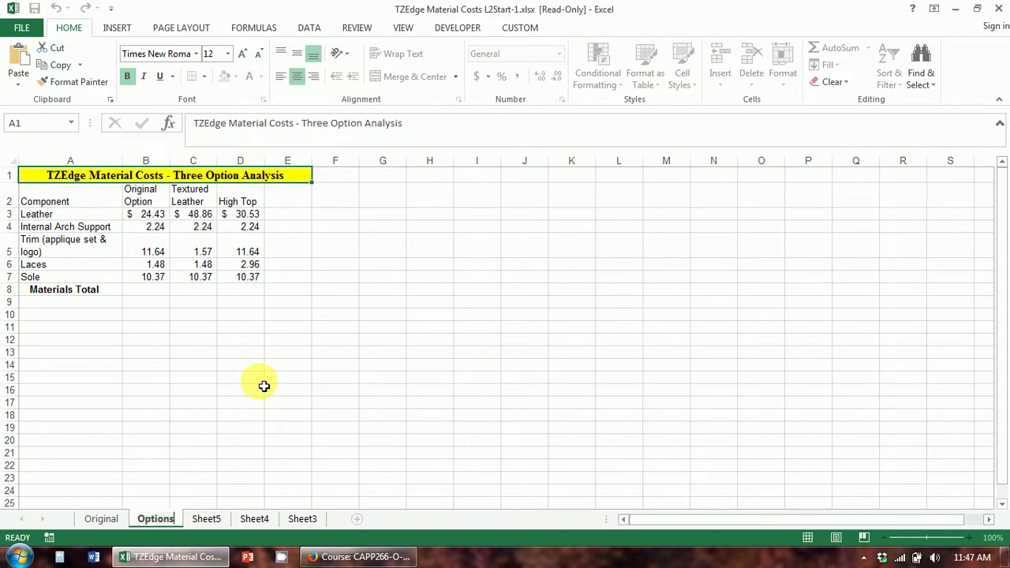
pyautogui.click(247, 395)
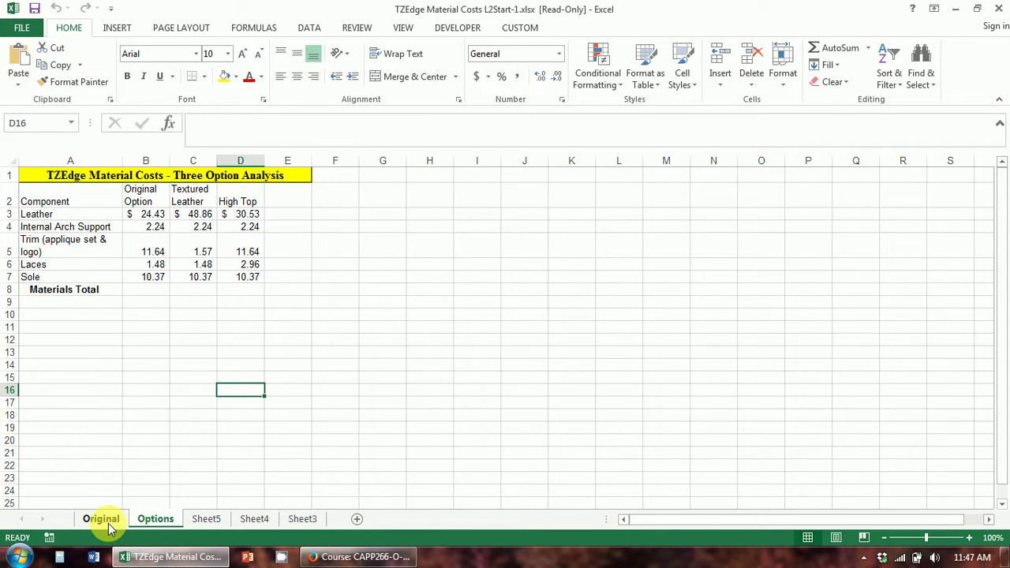
# Step: Give the Options sheet's tab a dark orange theme color
pyautogui.rightClick(146, 521)
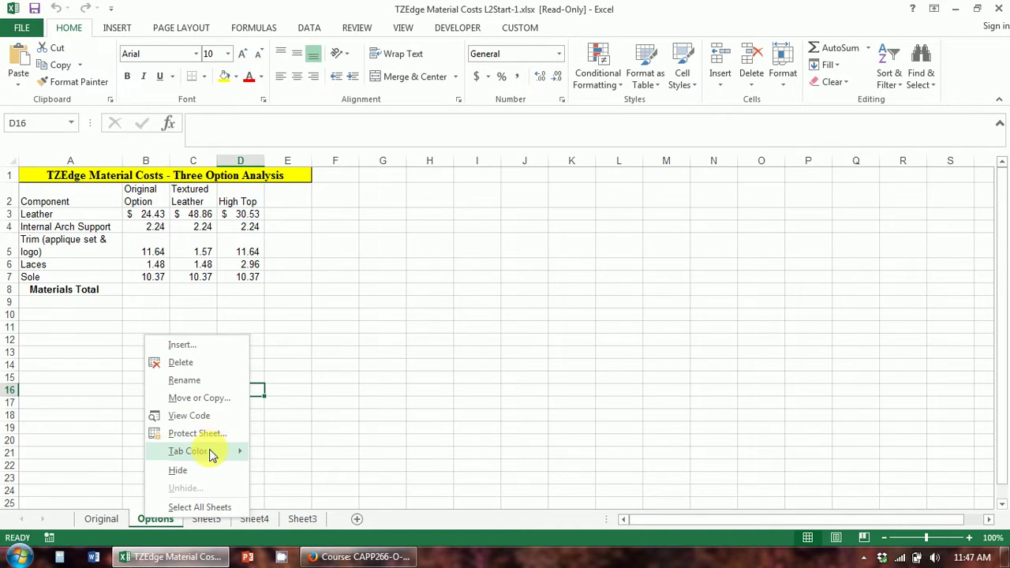
pyautogui.moveTo(212, 455)
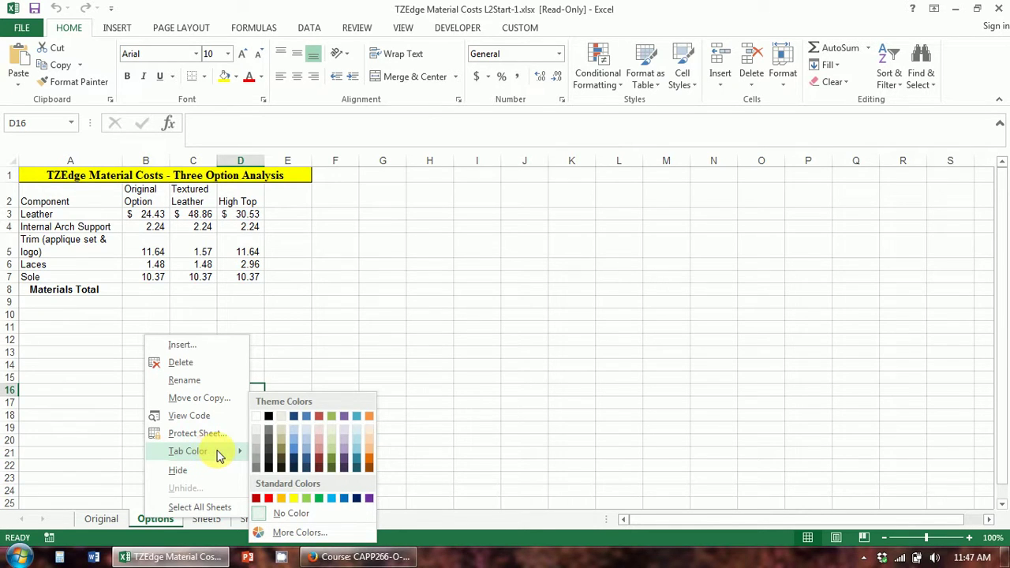
pyautogui.click(370, 466)
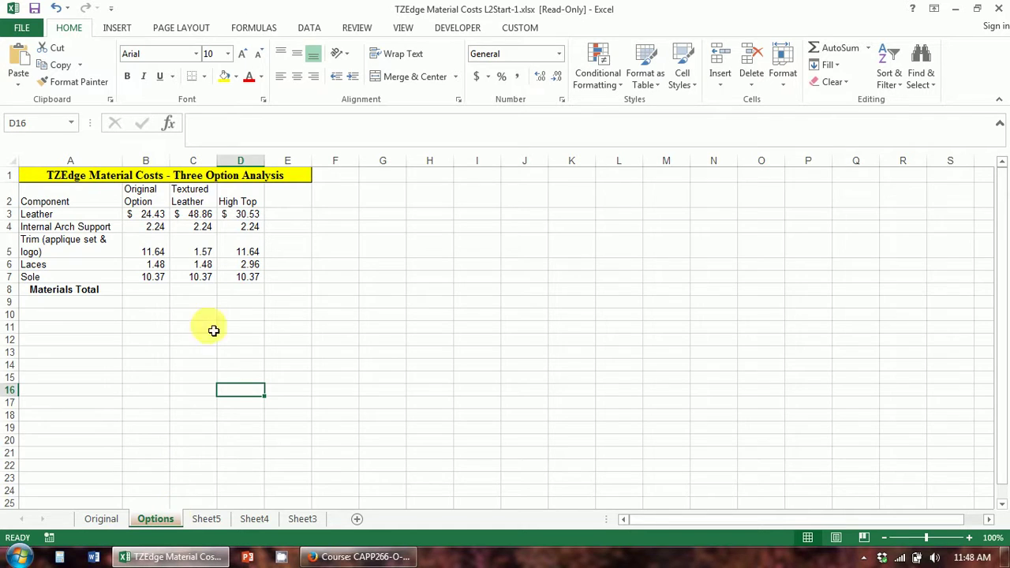
pyautogui.click(318, 271)
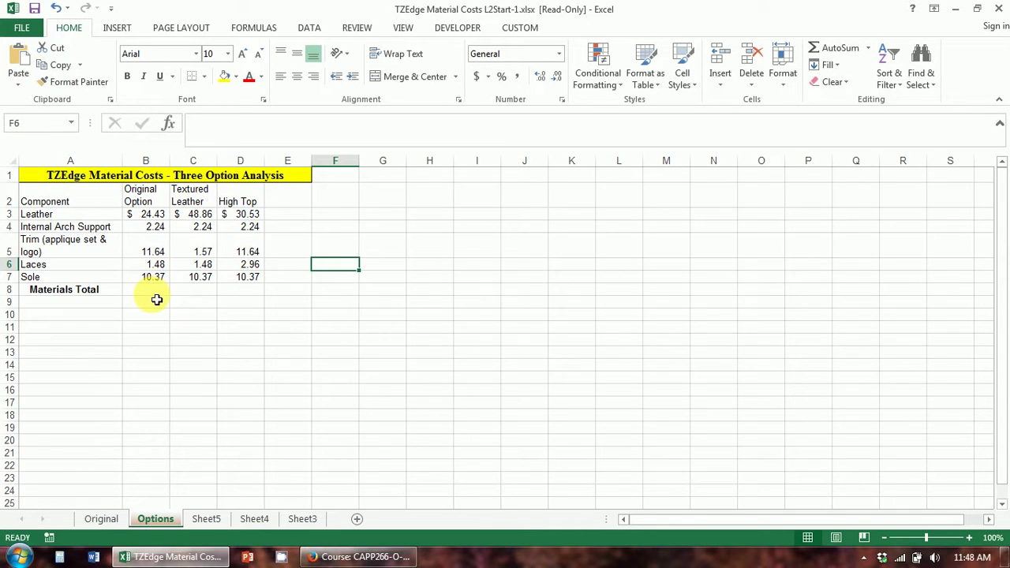
# Step: Examine the leather cost formulas for the Textured Leather and High Top options in C3 and D3
pyautogui.click(198, 217)
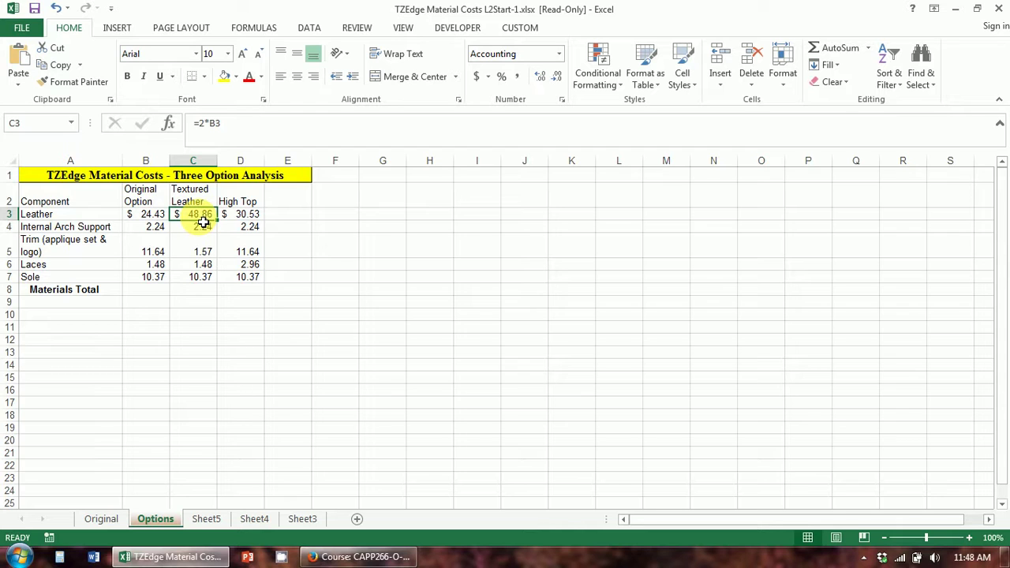
pyautogui.doubleClick(192, 219)
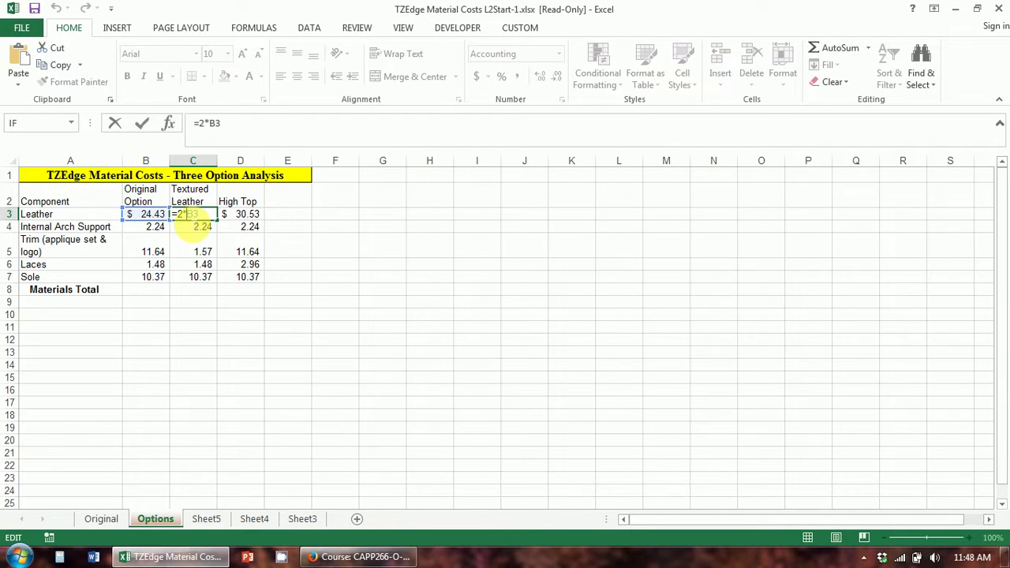
pyautogui.press('Return')
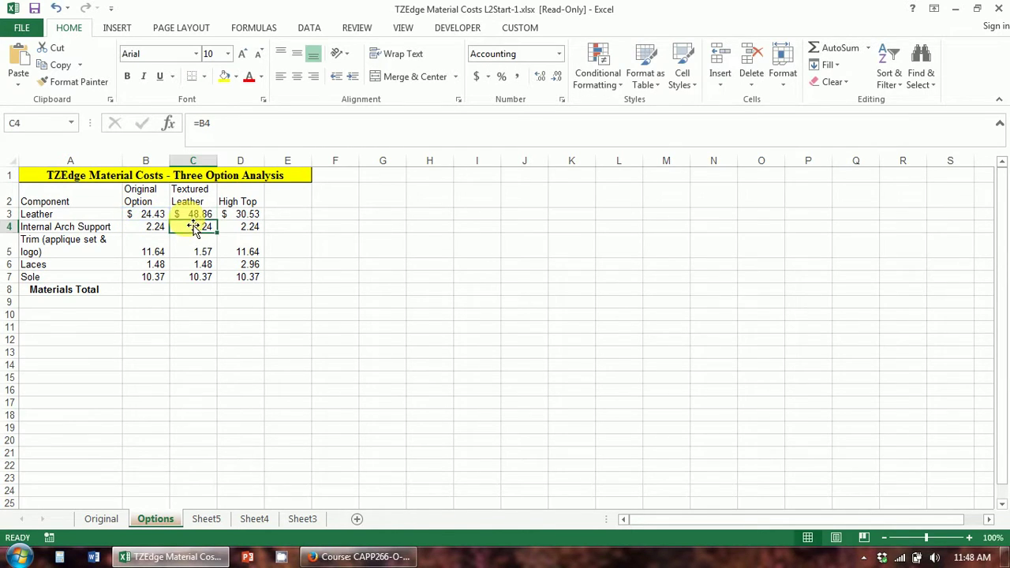
pyautogui.click(244, 220)
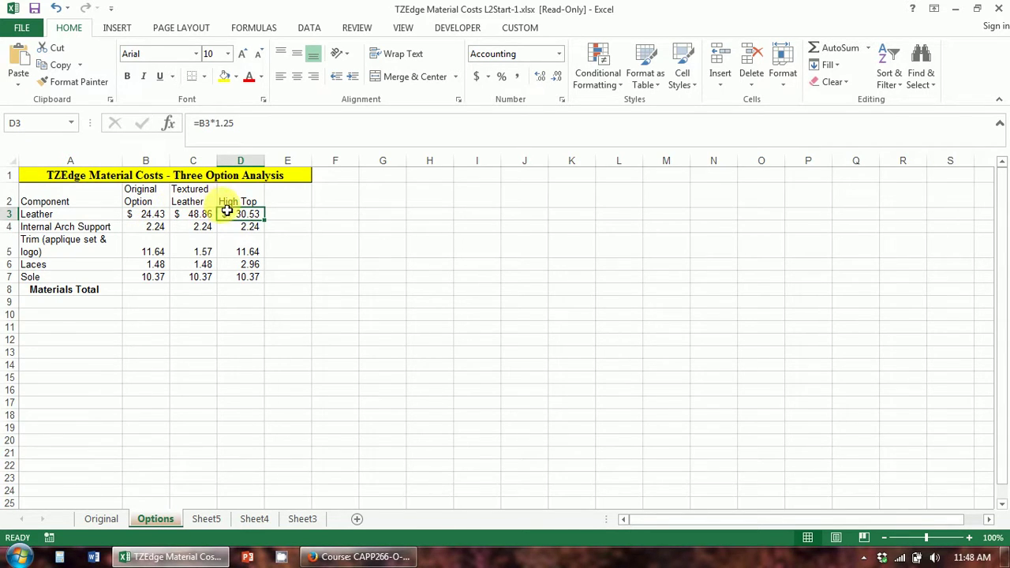
pyautogui.doubleClick(240, 211)
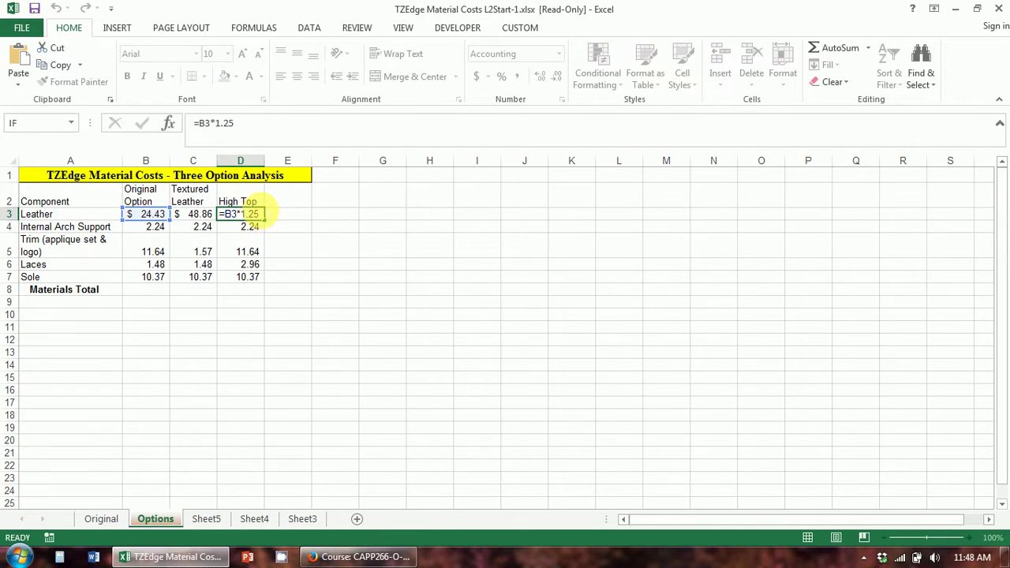
pyautogui.press('Return')
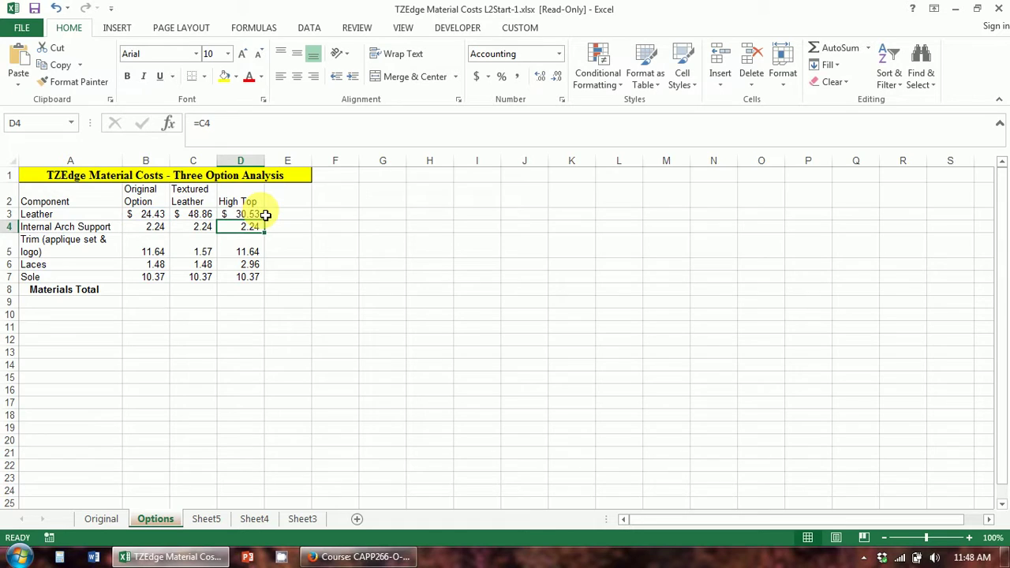
# Step: Examine how the trim and laces costs in rows 5 and 6 are entered or calculated across the options
pyautogui.click(161, 247)
pyautogui.click(262, 250)
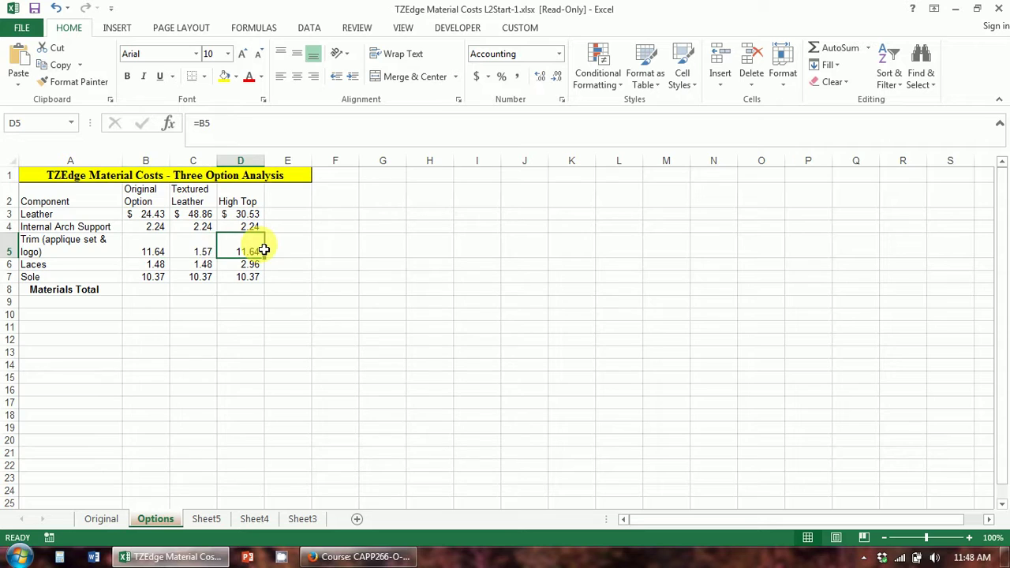
pyautogui.click(203, 253)
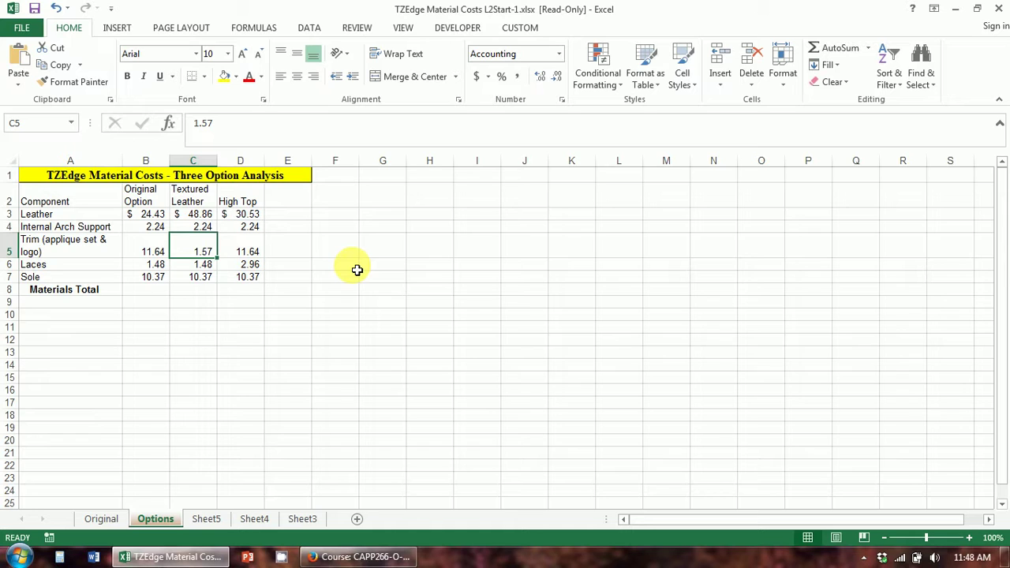
pyautogui.click(162, 265)
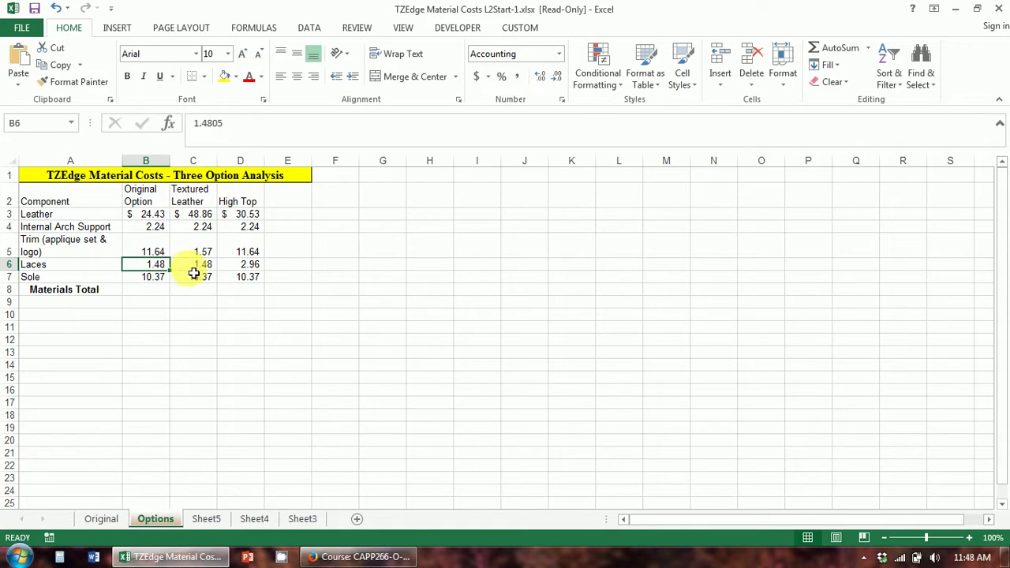
pyautogui.click(247, 268)
pyautogui.doubleClick(238, 267)
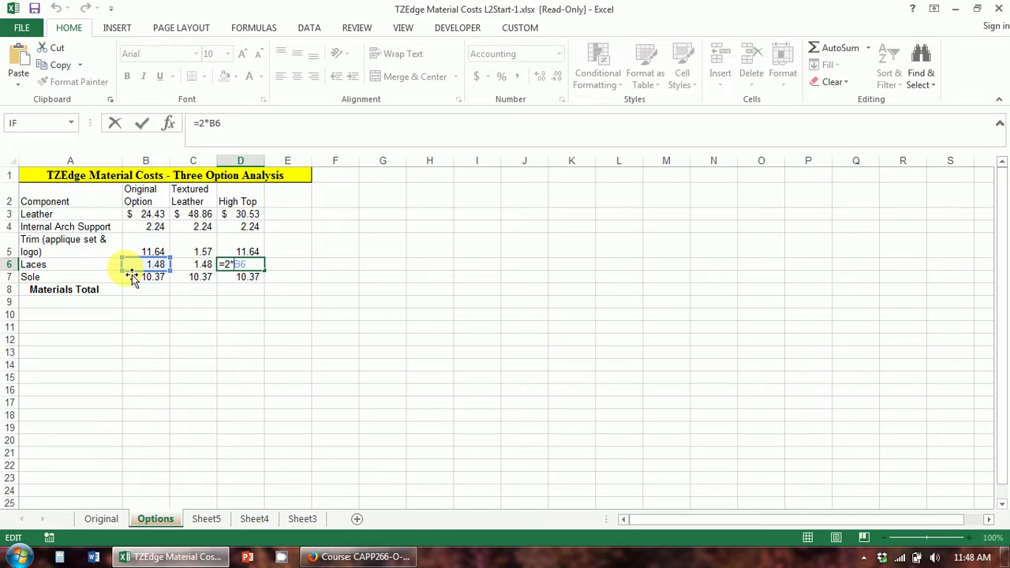
pyautogui.press('Return')
pyautogui.click(305, 315)
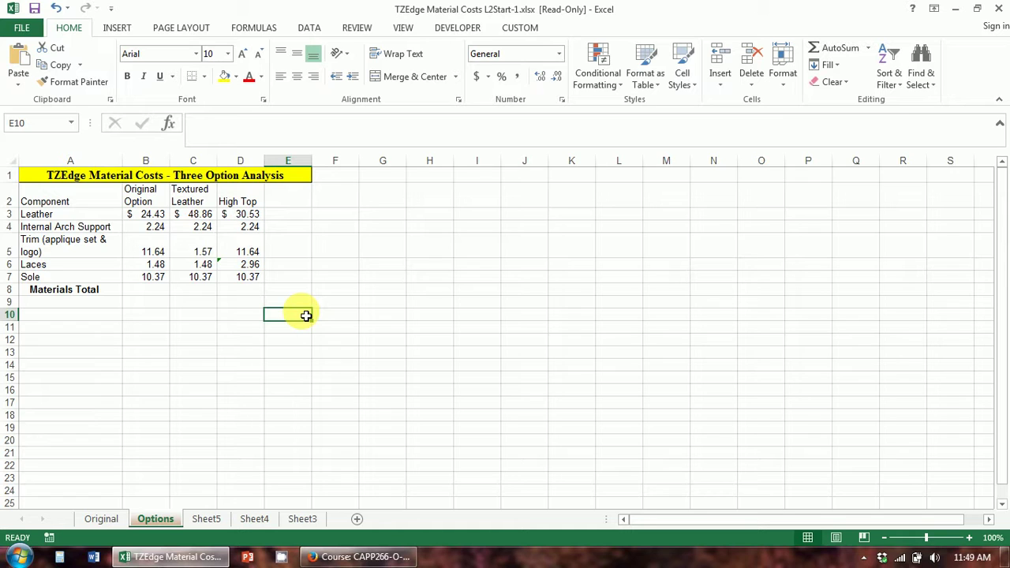
# Step: Try to total the Original Option's materials in B8 by adding the cost cells one by one, starting with B3 and B4
pyautogui.click(142, 292)
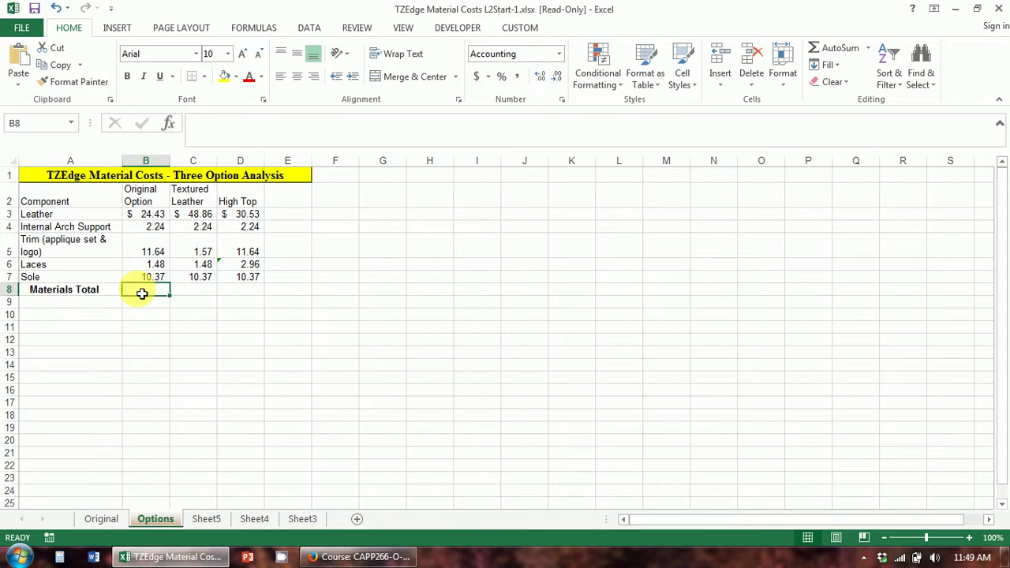
pyautogui.press('BackSpace')
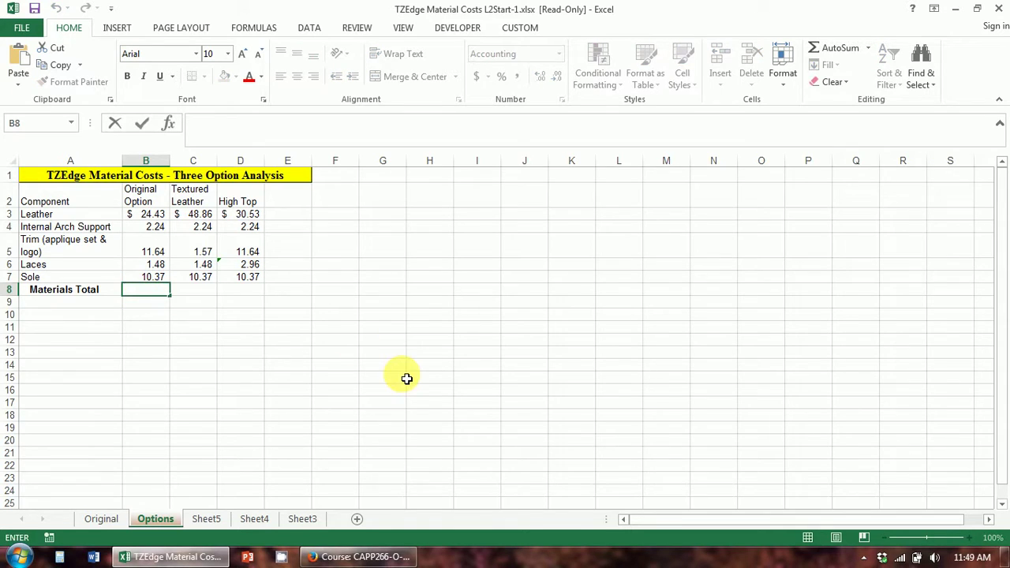
pyautogui.write('=')
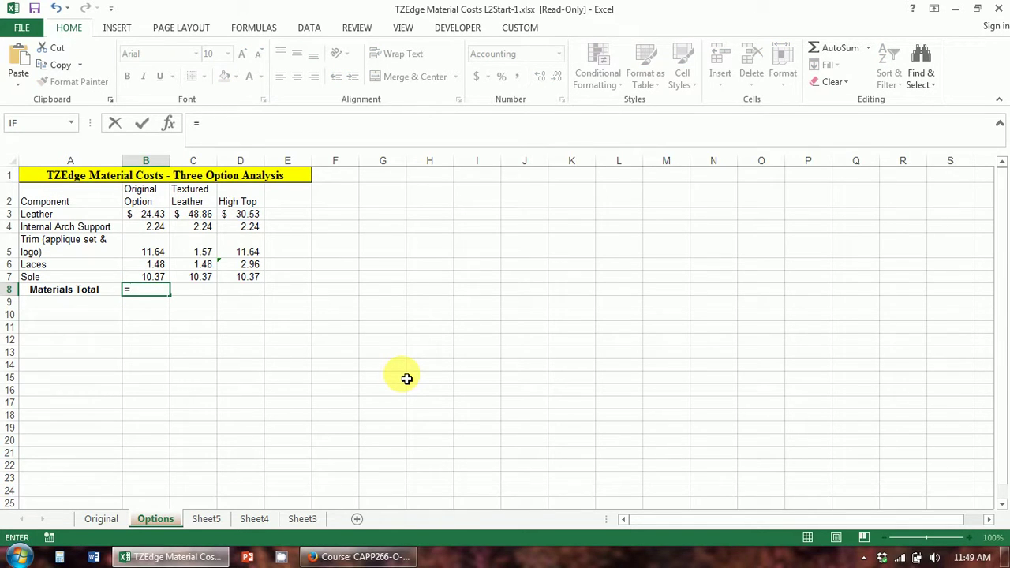
pyautogui.click(154, 215)
pyautogui.write('+')
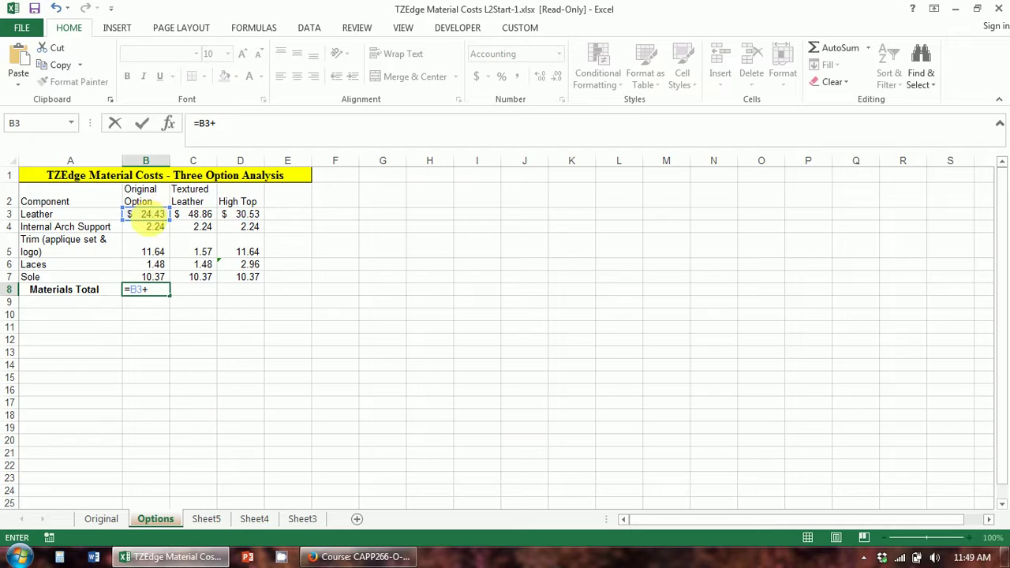
pyautogui.click(154, 229)
pyautogui.write('+')
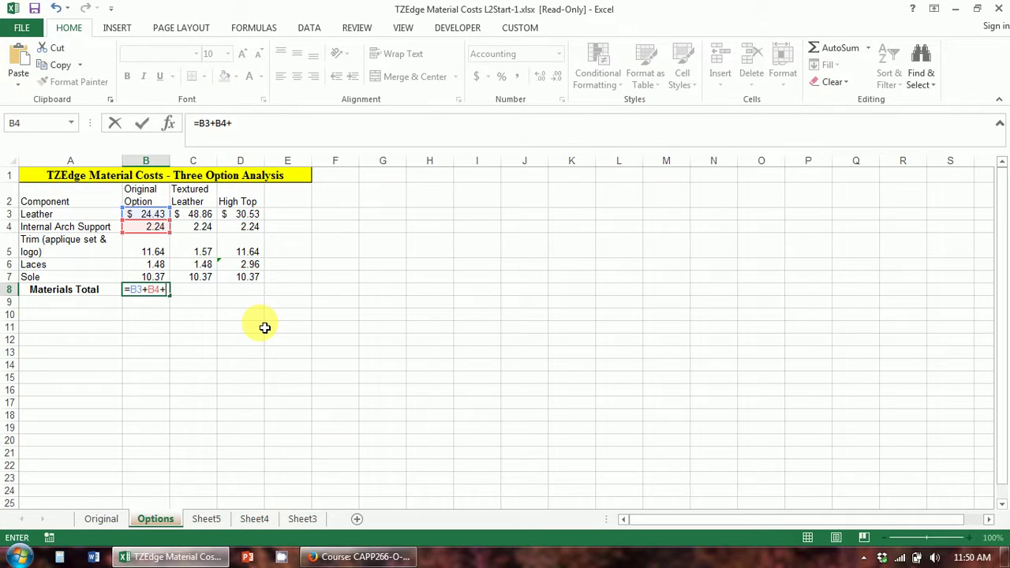
pyautogui.press('BackSpace')
pyautogui.press('BackSpace')
pyautogui.press('BackSpace')
pyautogui.press('BackSpace')
pyautogui.press('BackSpace')
pyautogui.press('BackSpace')
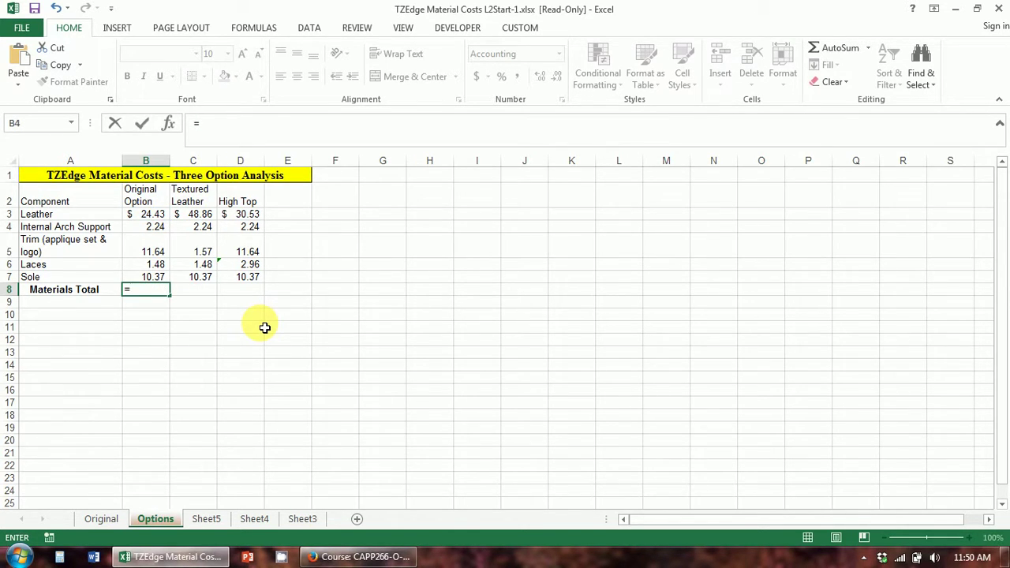
pyautogui.write('sum')
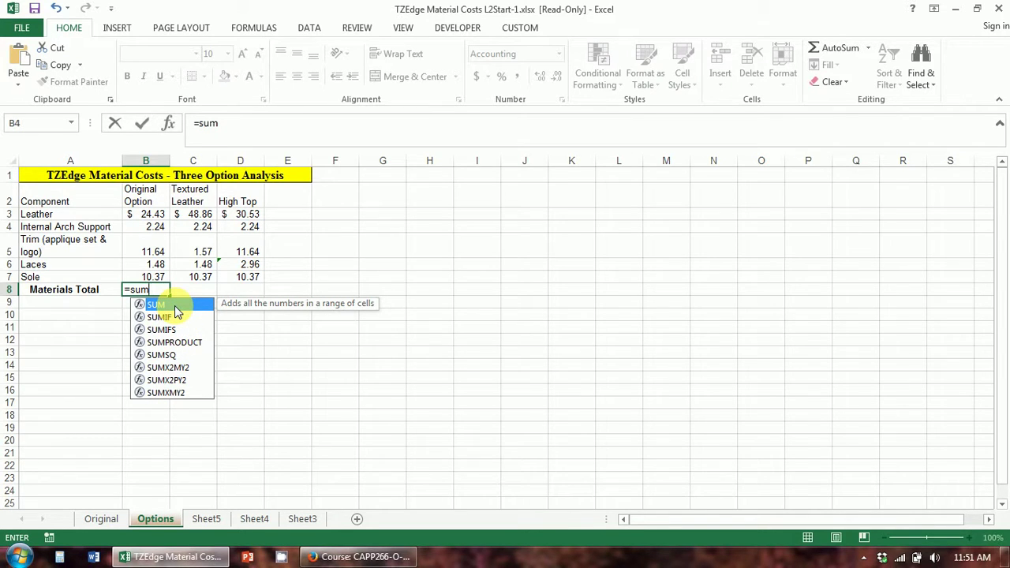
pyautogui.press('Down')
pyautogui.press('Down')
pyautogui.press('Down')
pyautogui.press('Down')
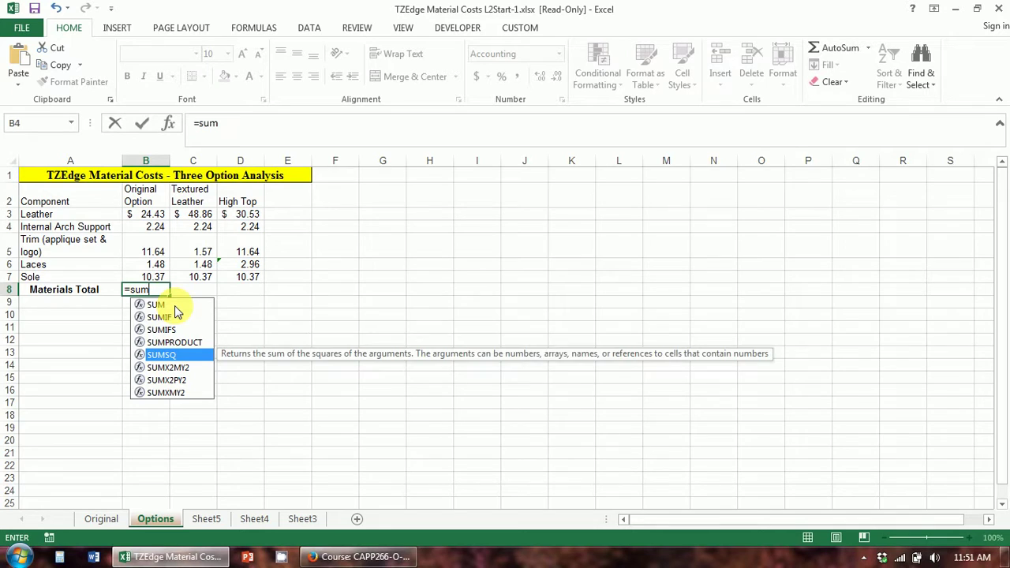
pyautogui.press('Up')
pyautogui.press('Up')
pyautogui.press('Up')
pyautogui.press('Up')
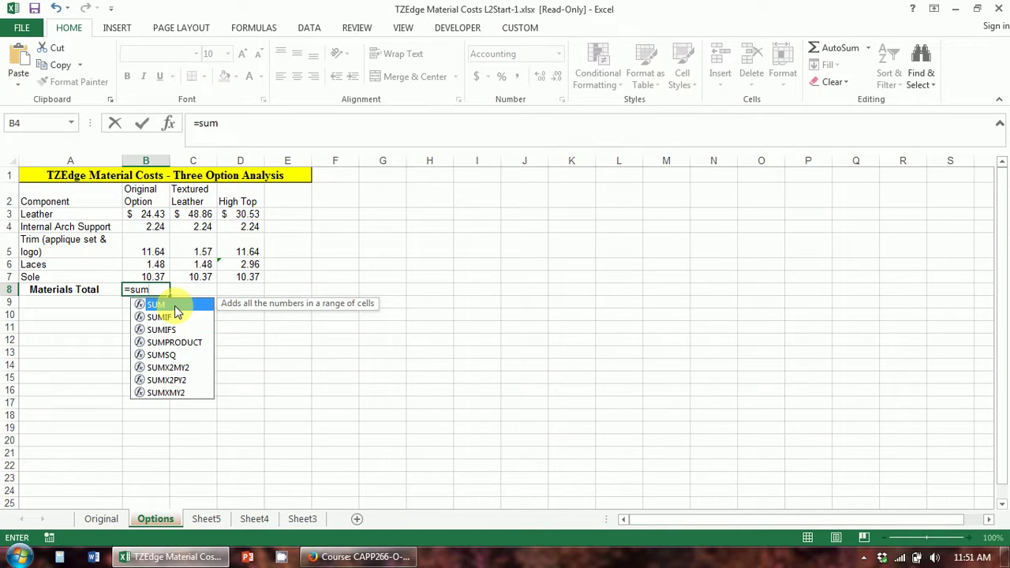
pyautogui.press('Tab')
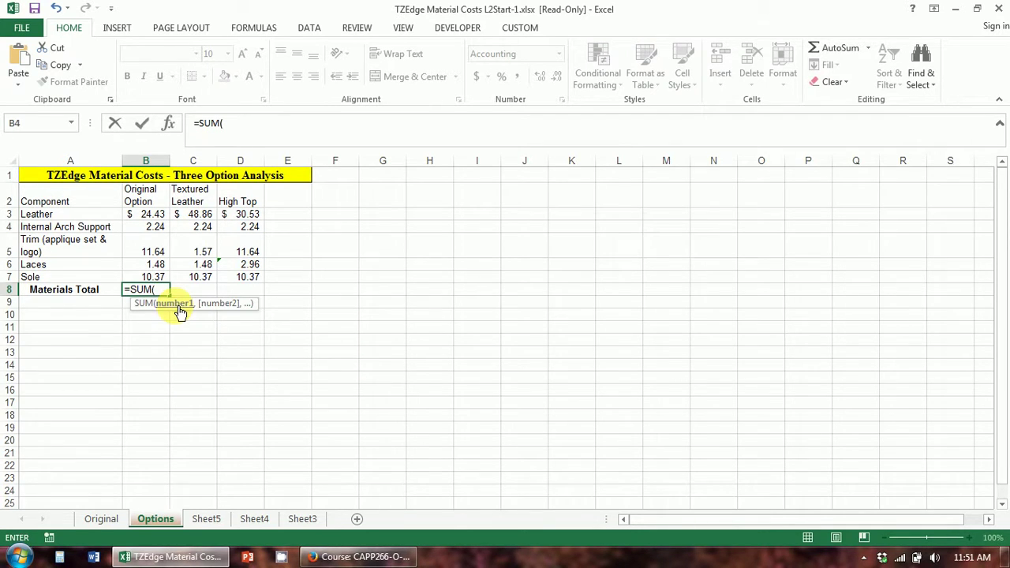
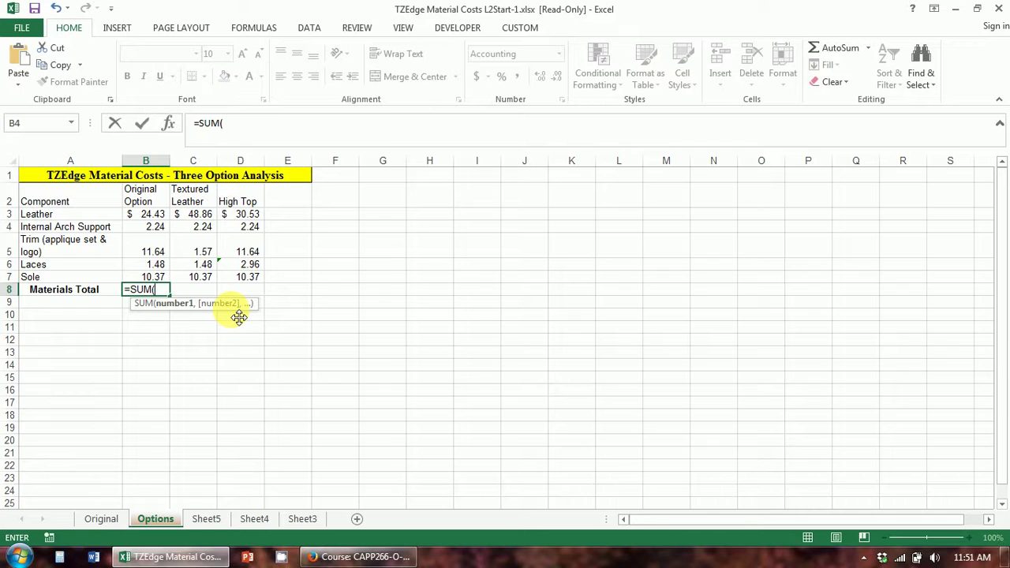
pyautogui.press('Escape')
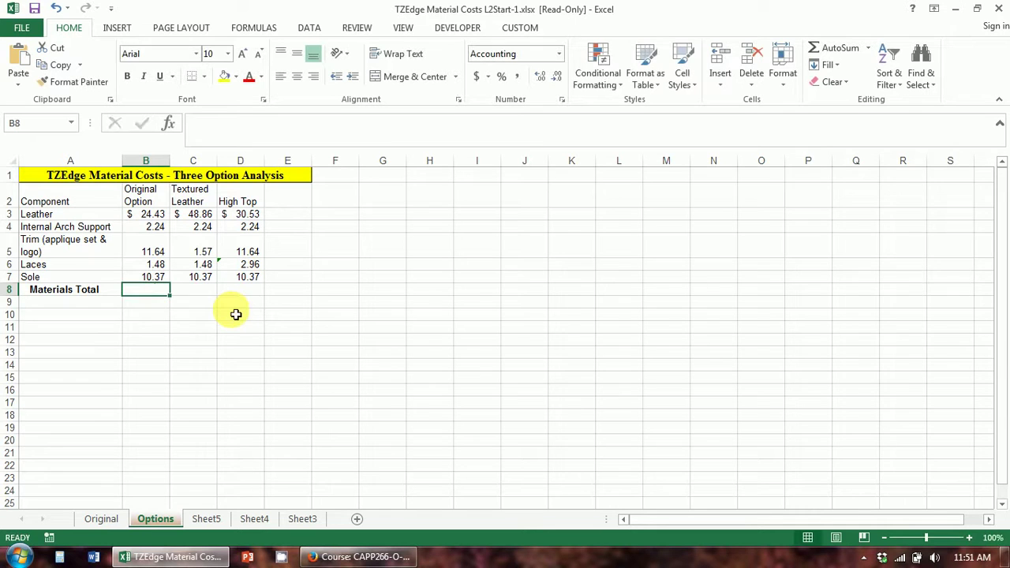
# Step: Enter the sample words two, tow and wto in cells F7 to F9
pyautogui.click(347, 281)
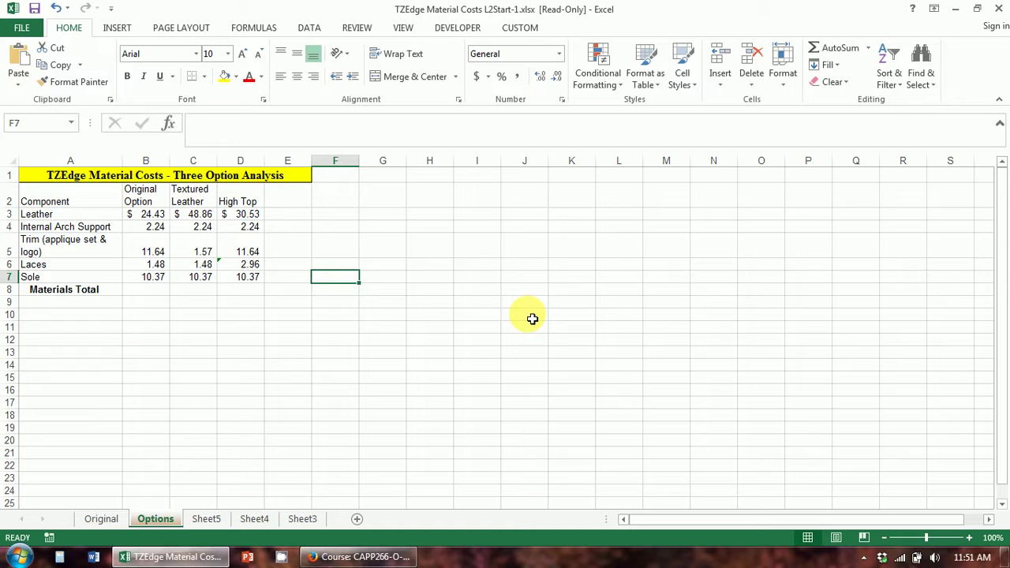
pyautogui.write('two')
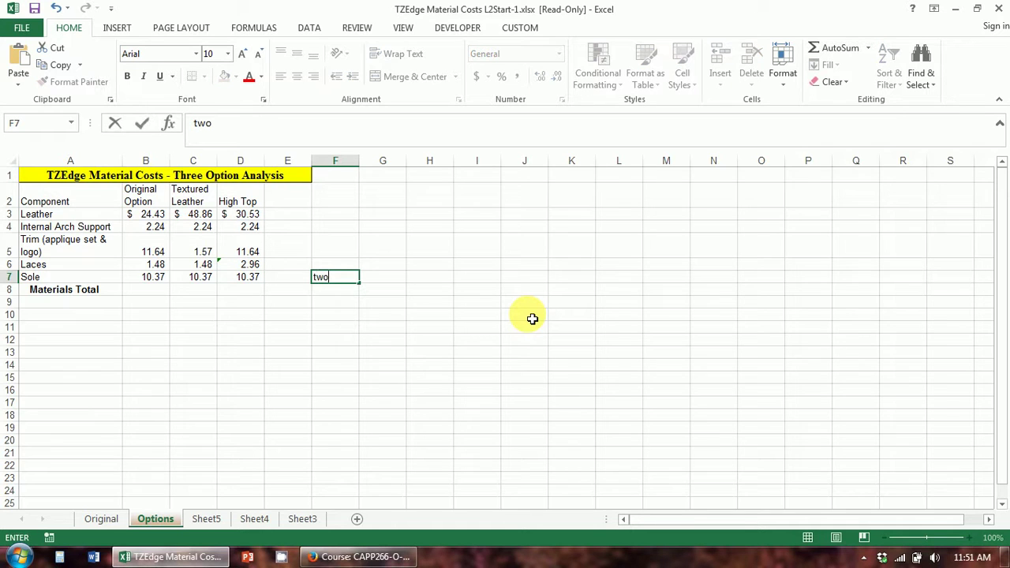
pyautogui.press('Return')
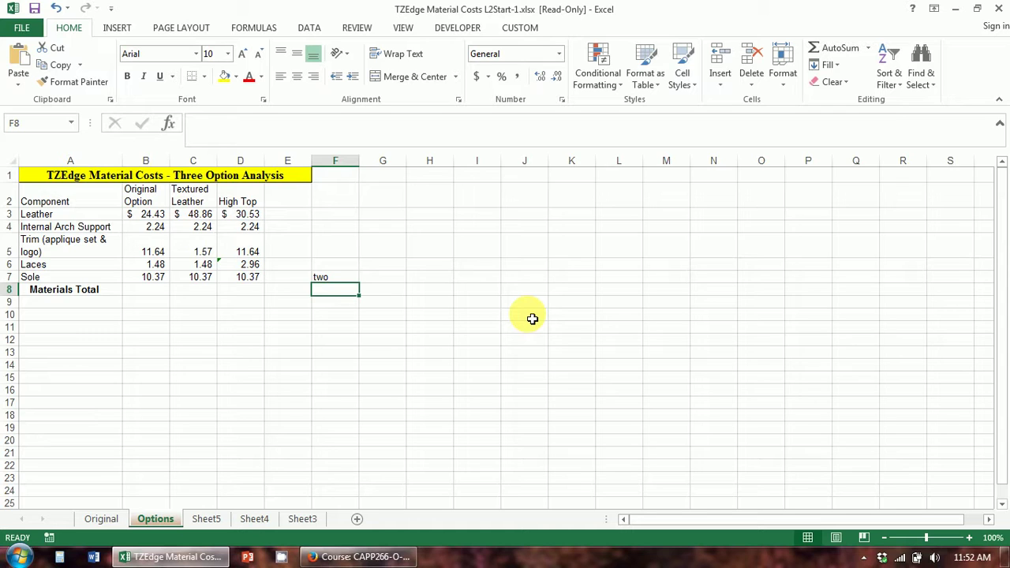
pyautogui.write('tow')
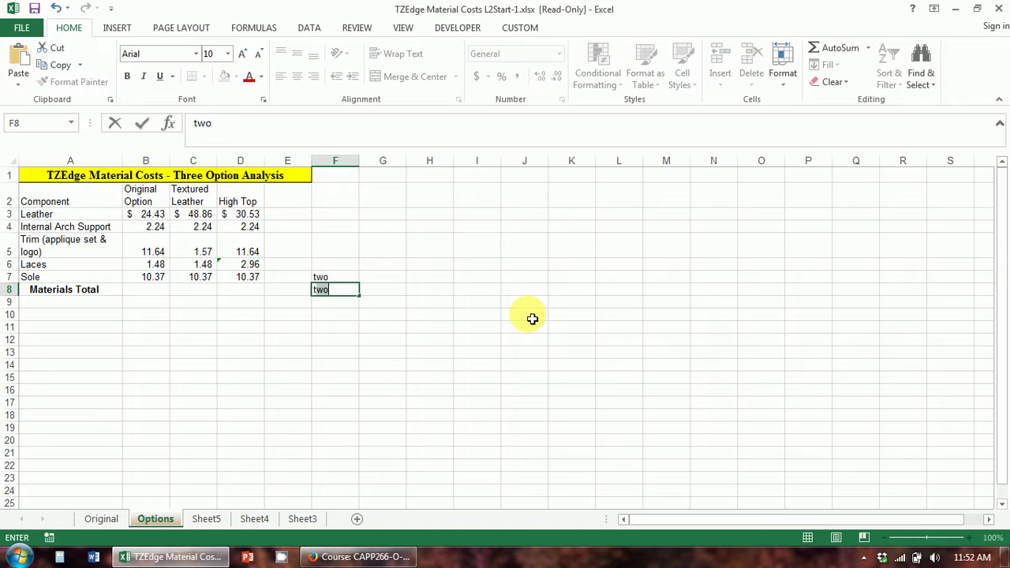
pyautogui.press('Return')
pyautogui.write('wto')
pyautogui.press('Return')
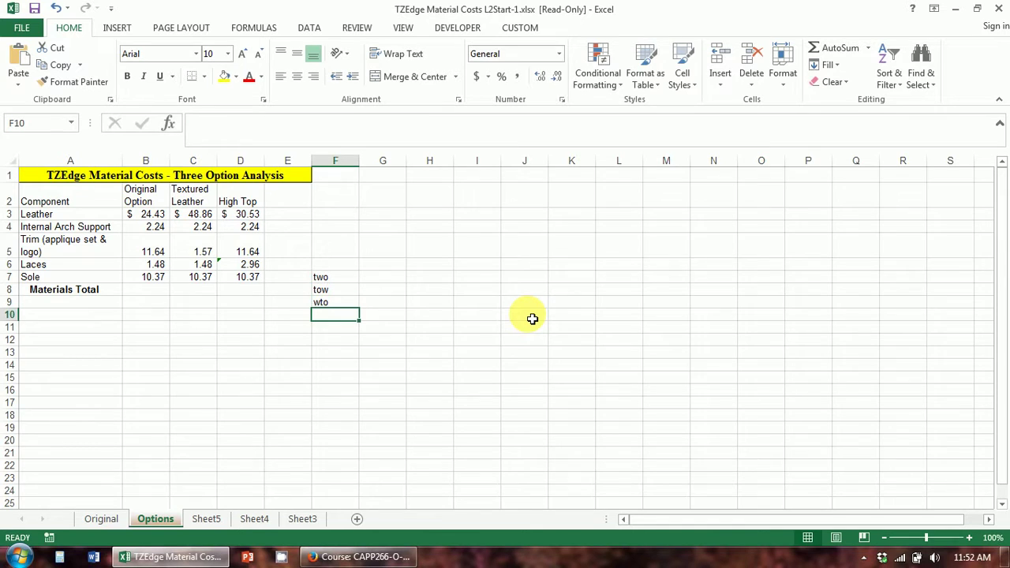
pyautogui.press('Up')
pyautogui.press('Up')
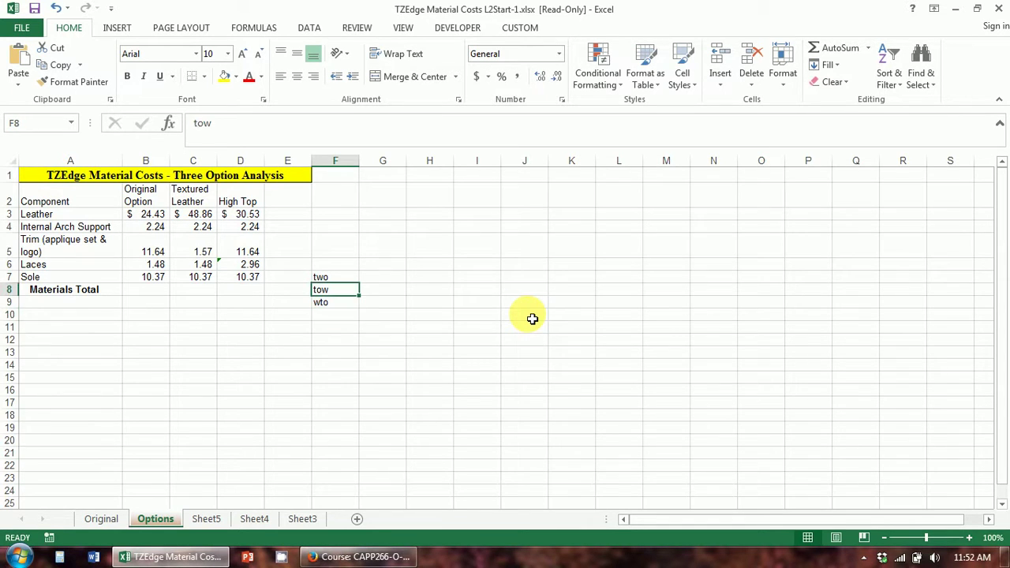
pyautogui.press('Down')
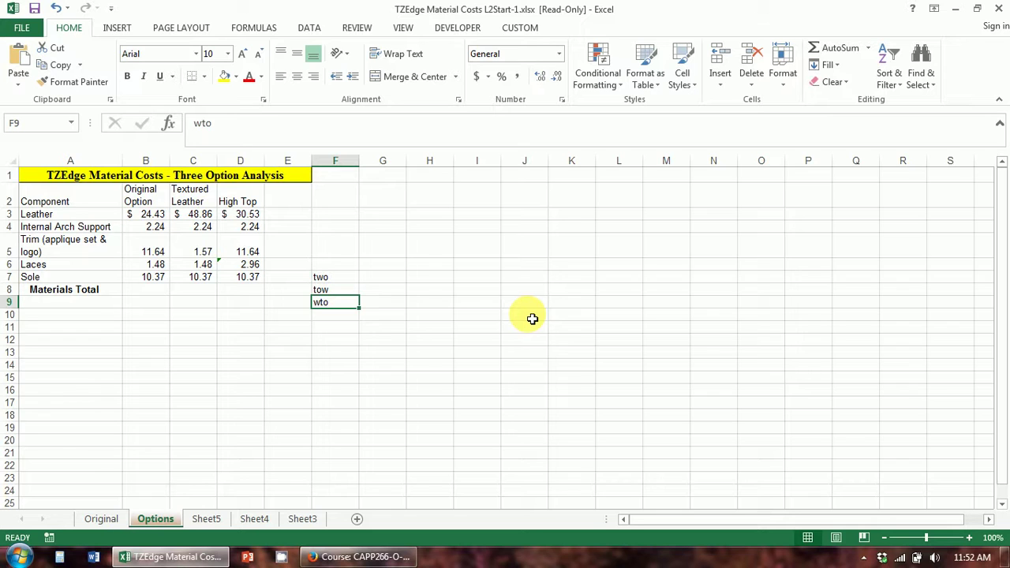
# Step: Begin a SUM function in B8 for the Original Option's materials total
pyautogui.click(155, 292)
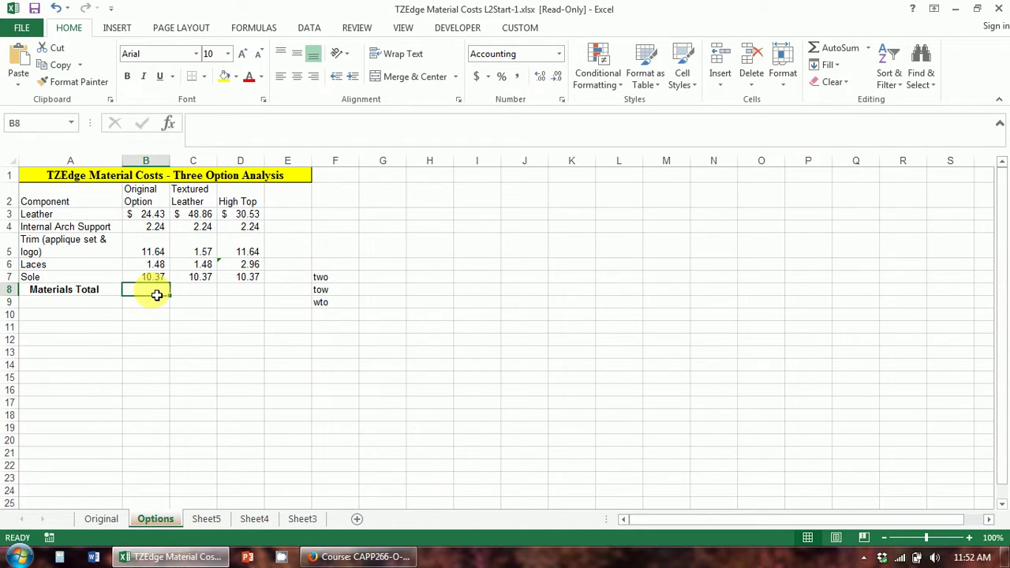
pyautogui.write('=sum')
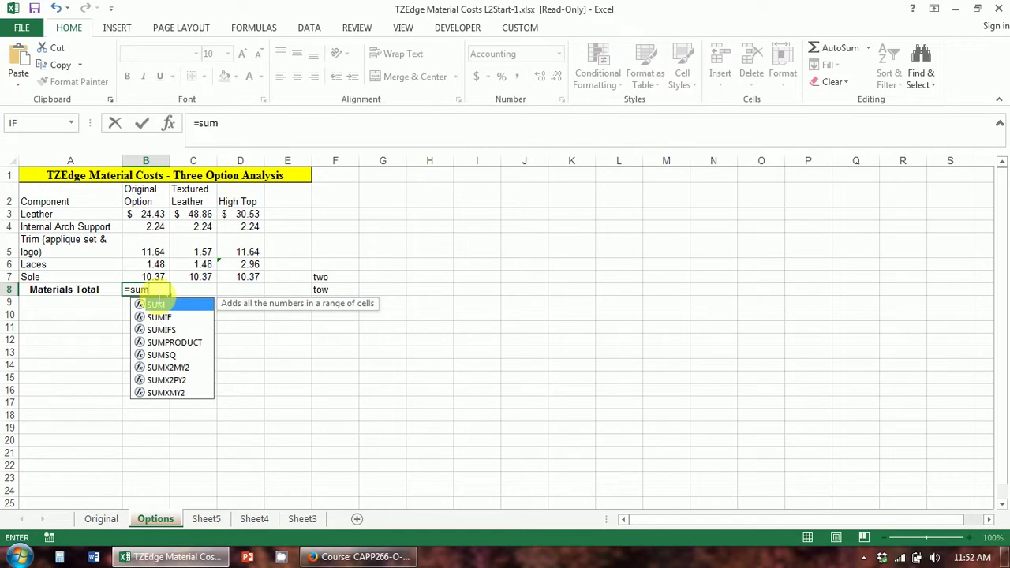
pyautogui.press('Tab')
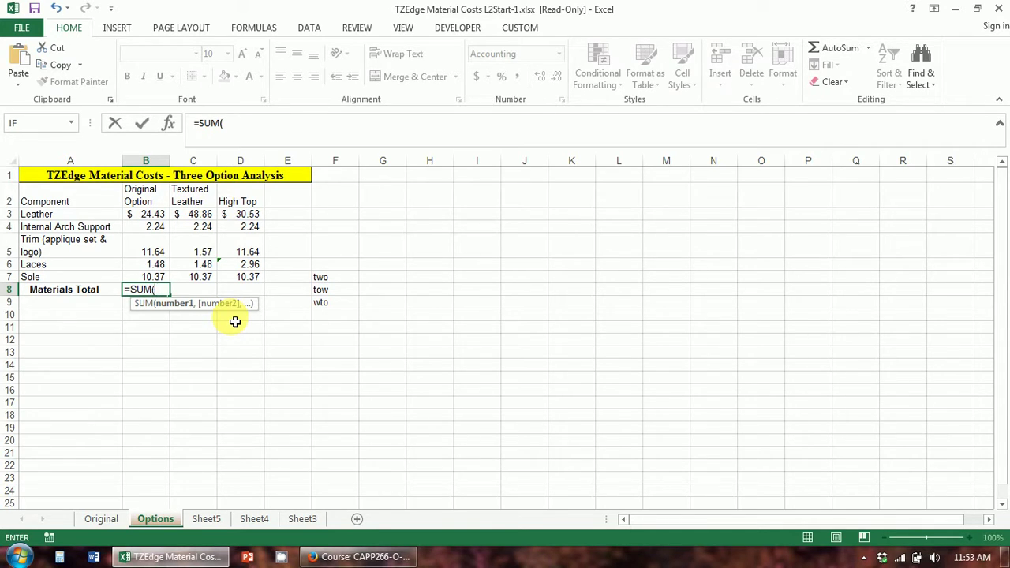
# Step: Try listing B3, B4 and B5 as separate comma-delimited arguments of the SUM function
pyautogui.click(157, 215)
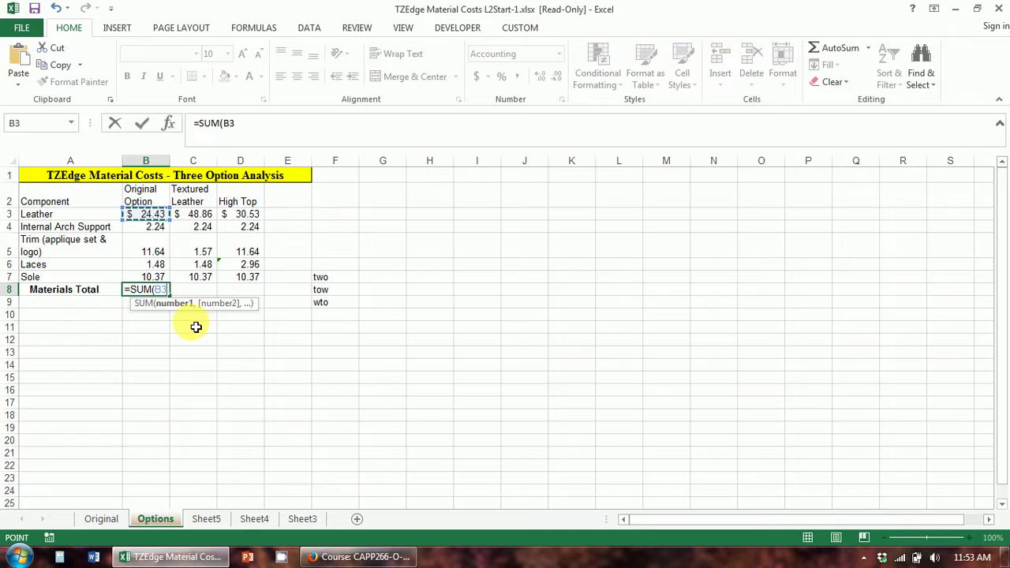
pyautogui.write(',')
pyautogui.click(170, 231)
pyautogui.write(',')
pyautogui.click(166, 253)
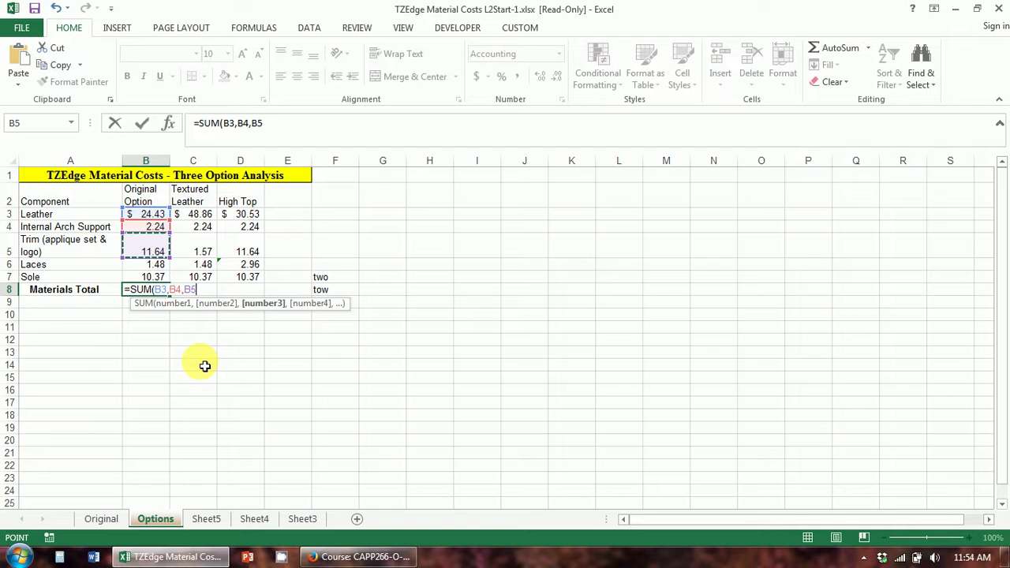
pyautogui.press('BackSpace')
pyautogui.press('BackSpace')
pyautogui.press('BackSpace')
pyautogui.press('BackSpace')
pyautogui.press('BackSpace')
pyautogui.press('BackSpace')
pyautogui.press('BackSpace')
pyautogui.press('BackSpace')
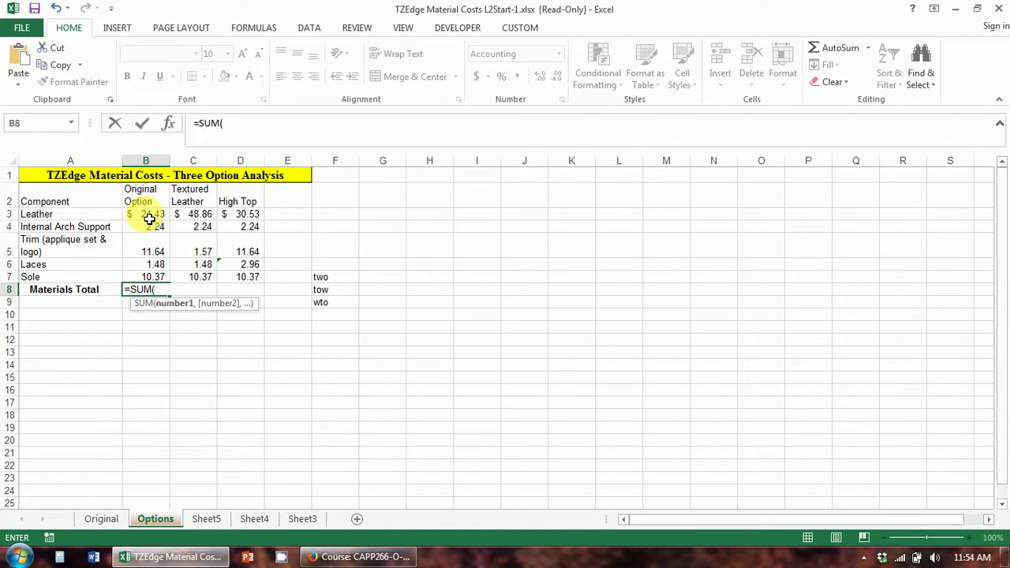
# Step: Complete the materials total formula in B8 as =SUM(B3:B7)
pyautogui.moveTo(149, 218); pyautogui.dragTo(154, 284)
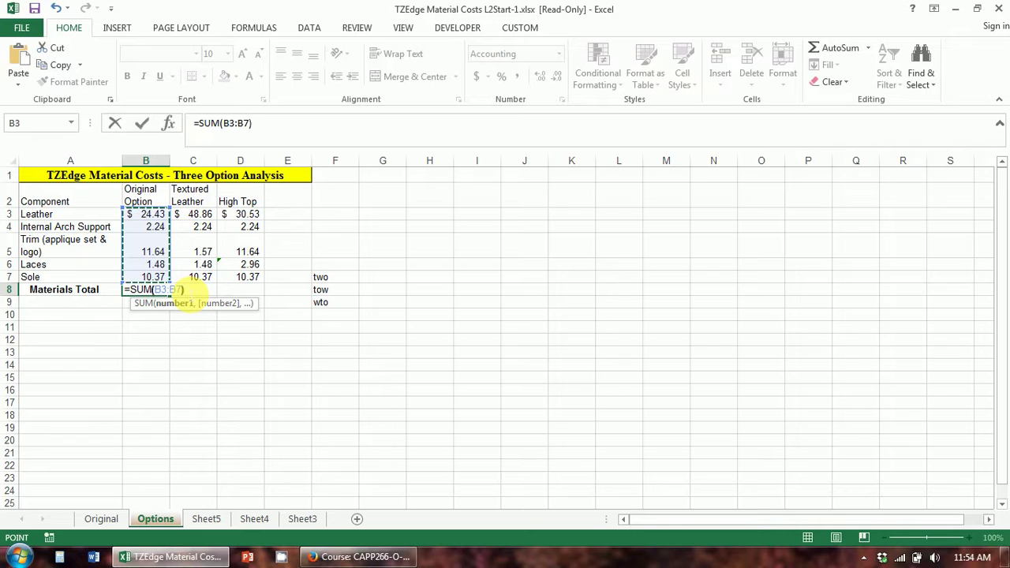
pyautogui.write(')')
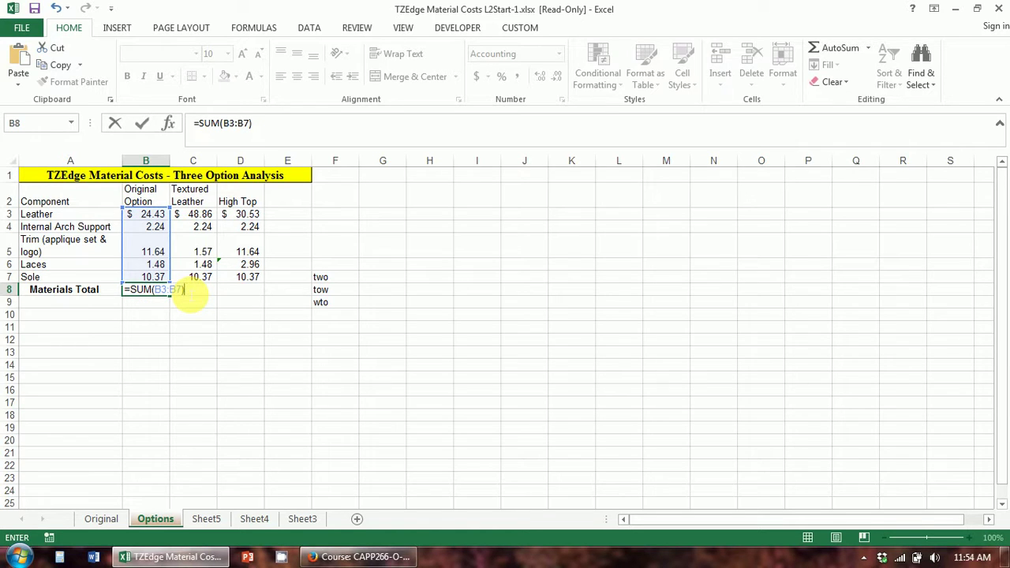
pyautogui.press('Return')
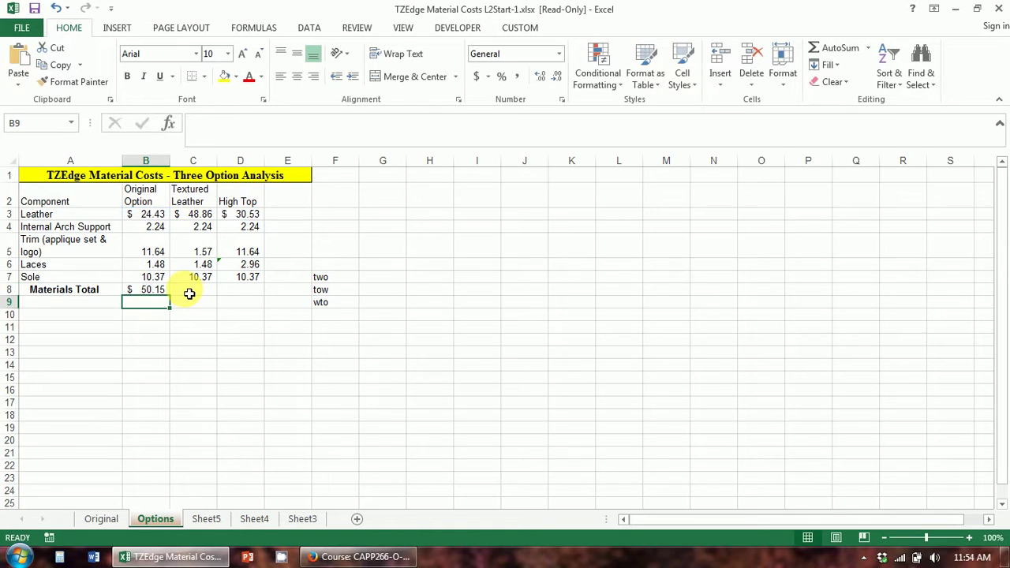
# Step: Compare the Original Option's materials total in B8 with the materials total on the Original sheet
pyautogui.click(143, 289)
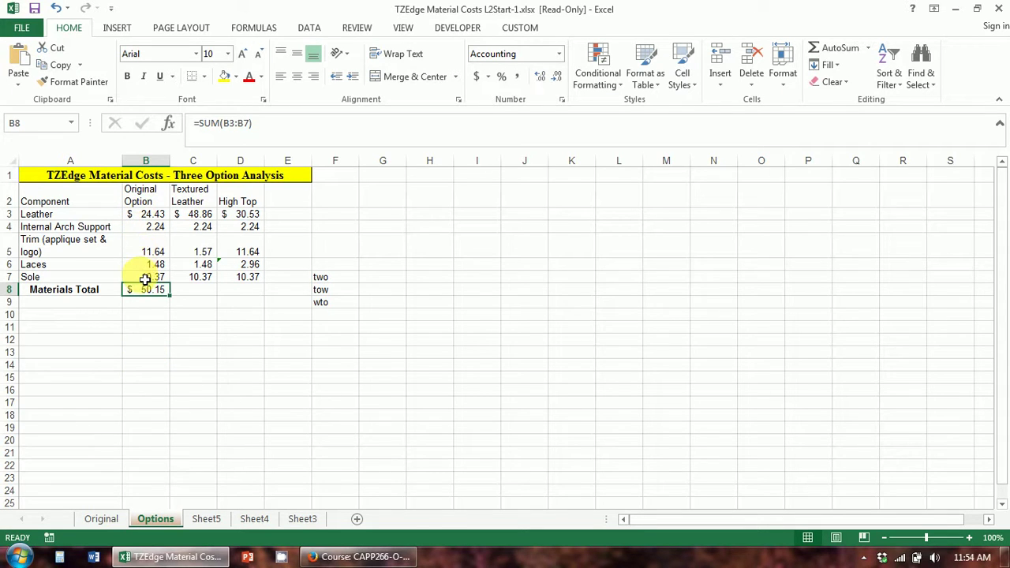
pyautogui.click(115, 519)
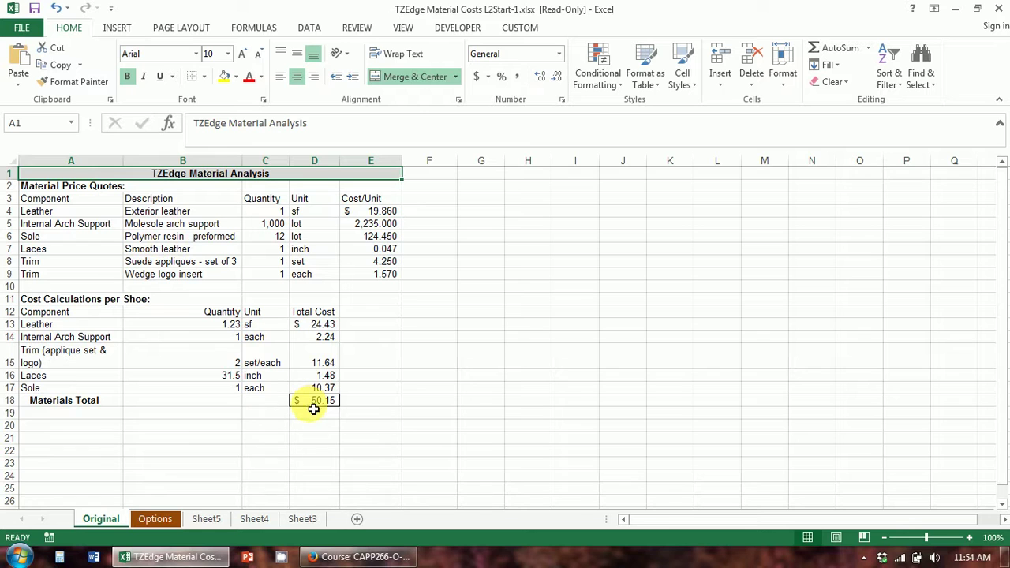
pyautogui.click(160, 521)
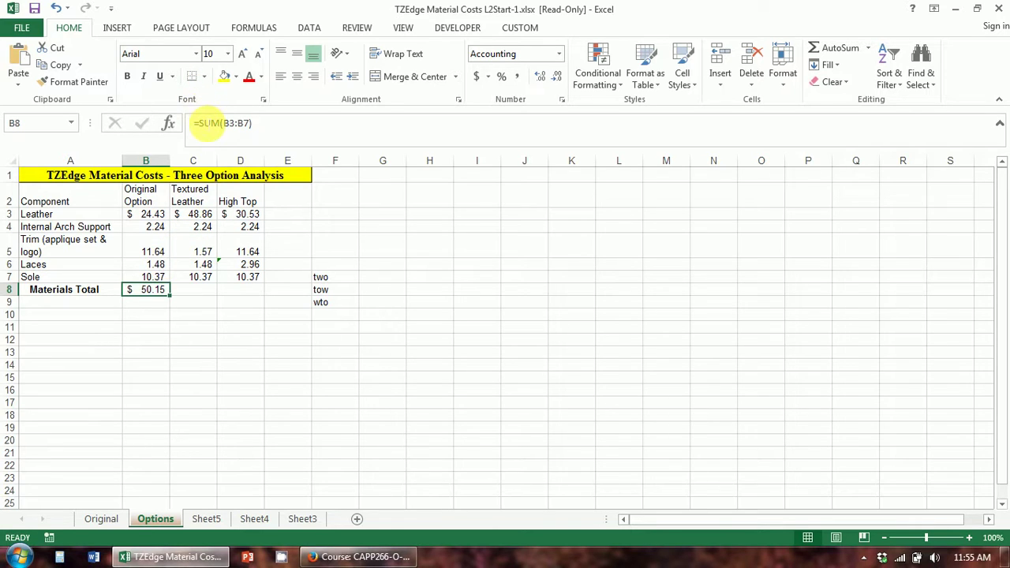
# Step: Change the materials total formula in B8 to =SUM(B3:B7)*2
pyautogui.click(206, 124)
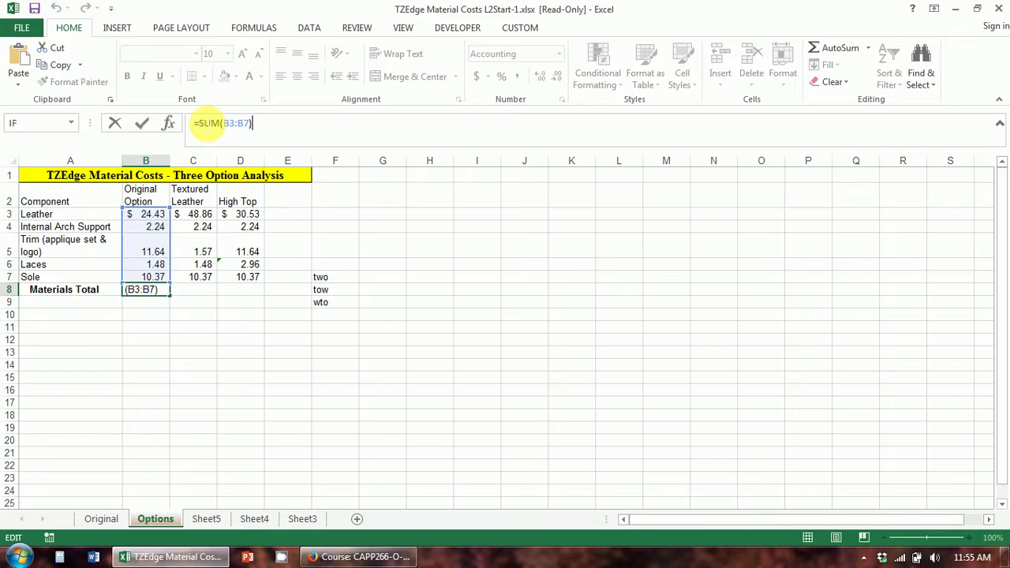
pyautogui.write('*2')
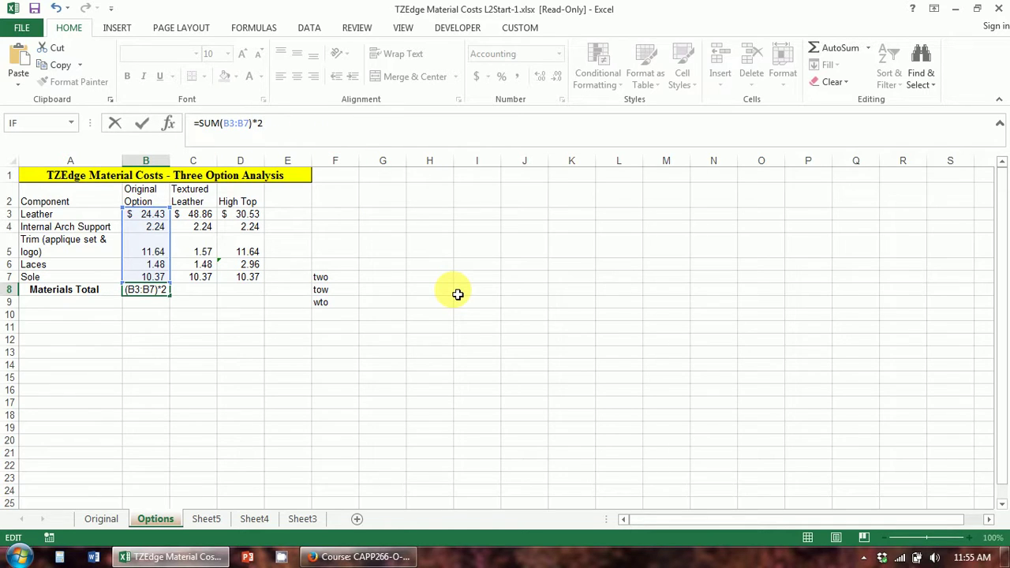
pyautogui.press('Return')
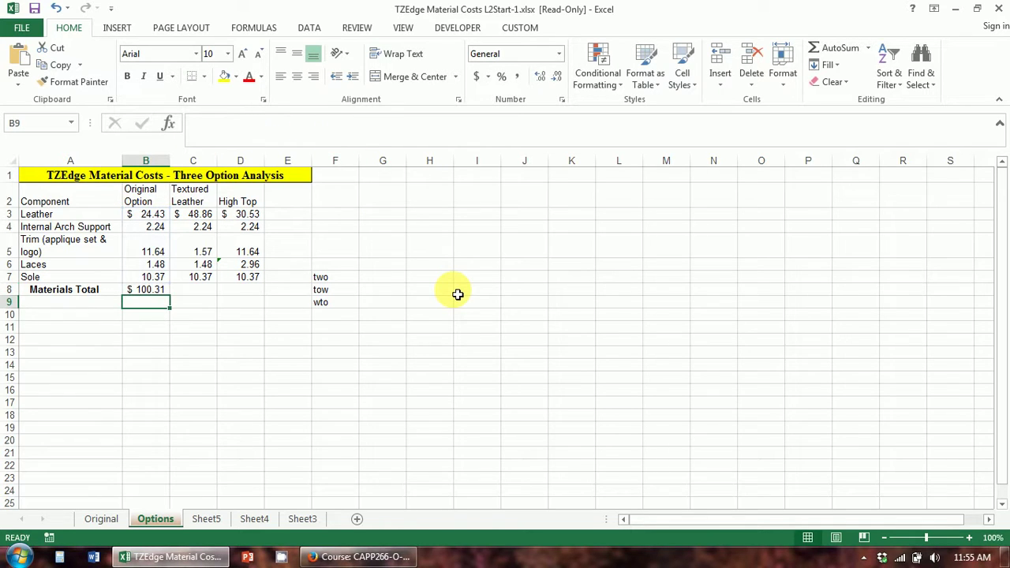
pyautogui.click(154, 289)
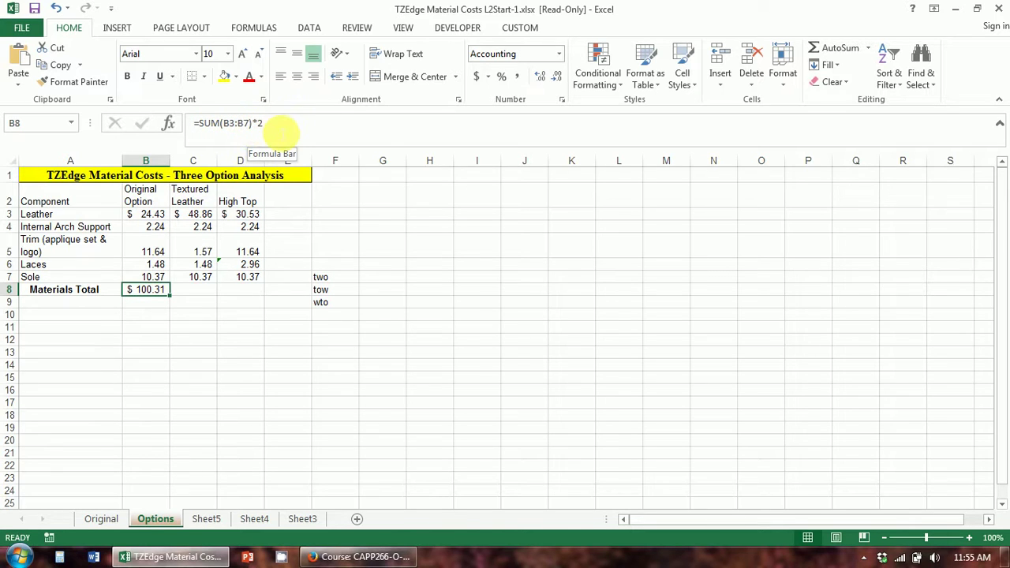
# Step: Remove the *2 multiplier from the materials total formula in B8 so it reads =SUM(B3:B7)
pyautogui.click(280, 130)
pyautogui.press('BackSpace')
pyautogui.press('BackSpace')
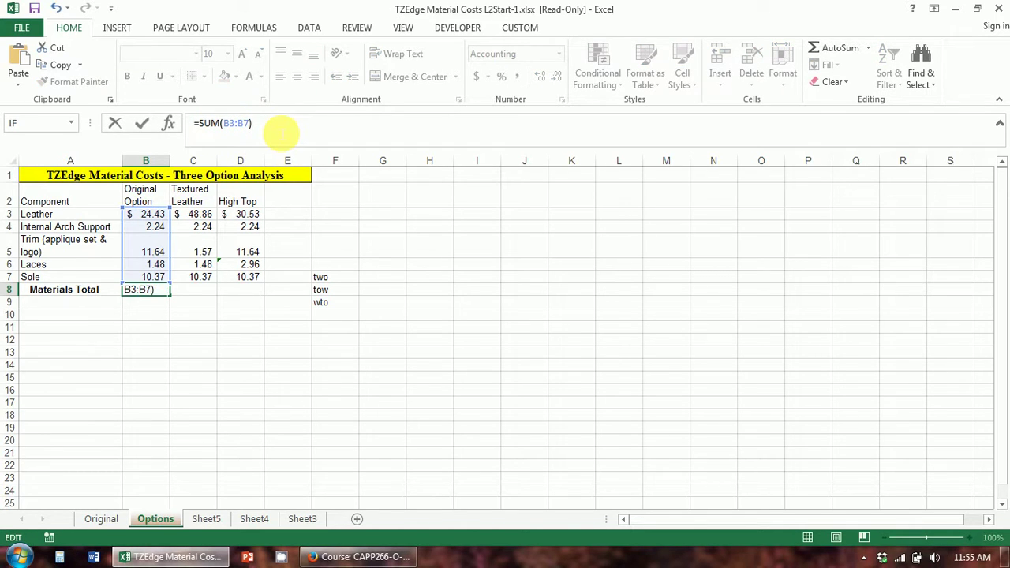
pyautogui.press('Return')
# Step: Insert the SUM function in C8 for the Textured Leather total, finding it with the function search term "sum"
pyautogui.click(199, 294)
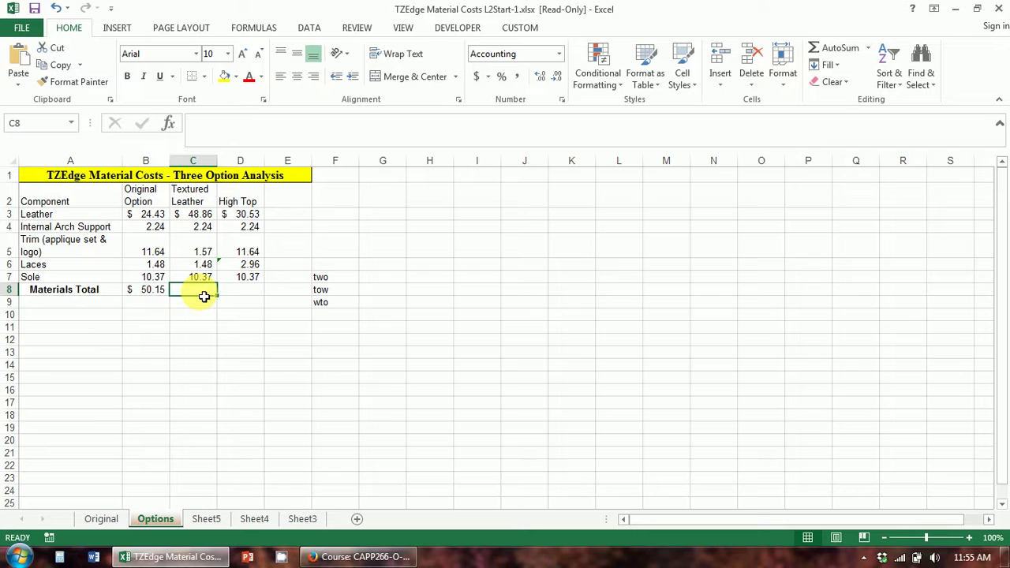
pyautogui.click(170, 125)
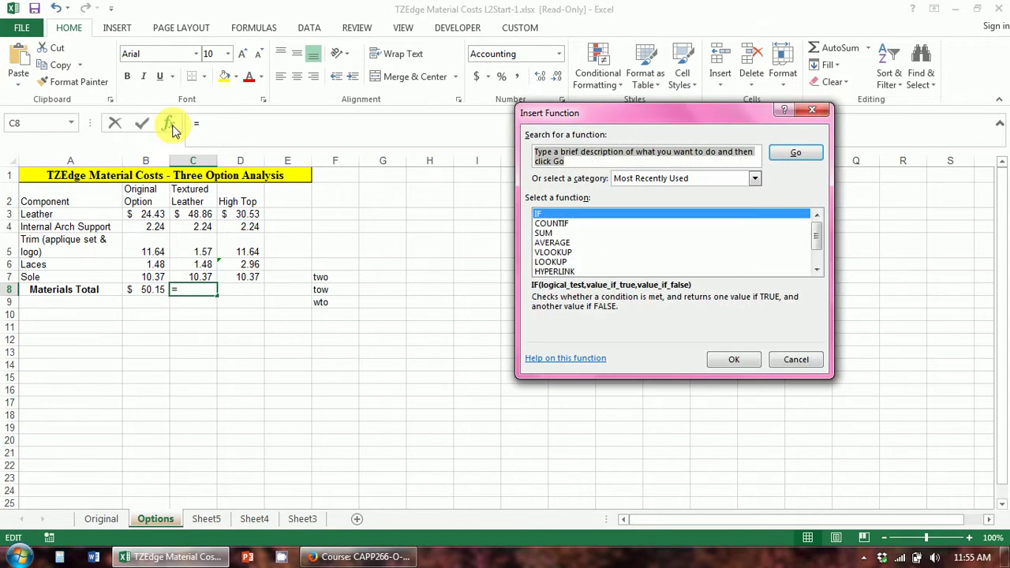
pyautogui.moveTo(639, 116); pyautogui.dragTo(477, 98)
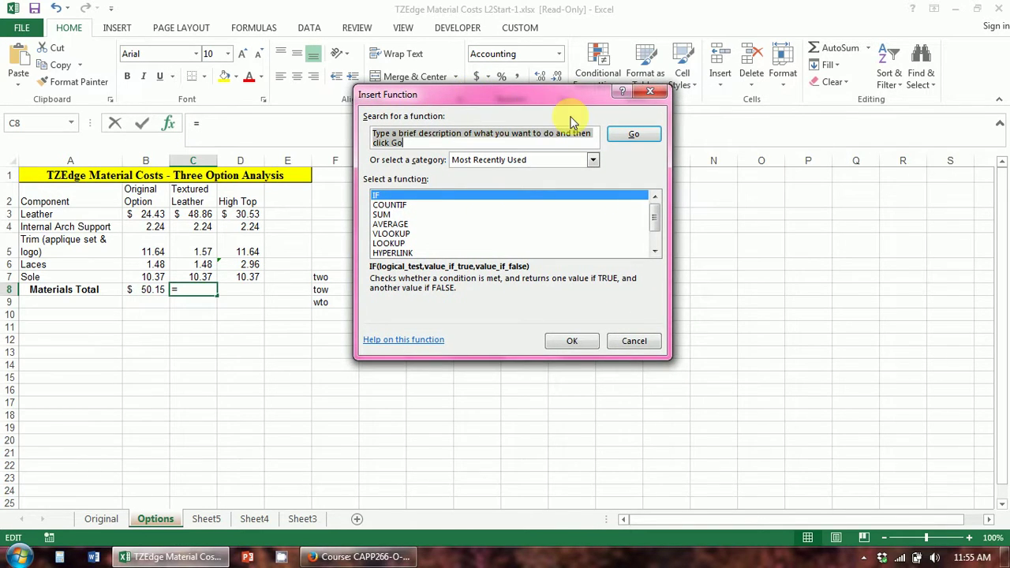
pyautogui.click(593, 161)
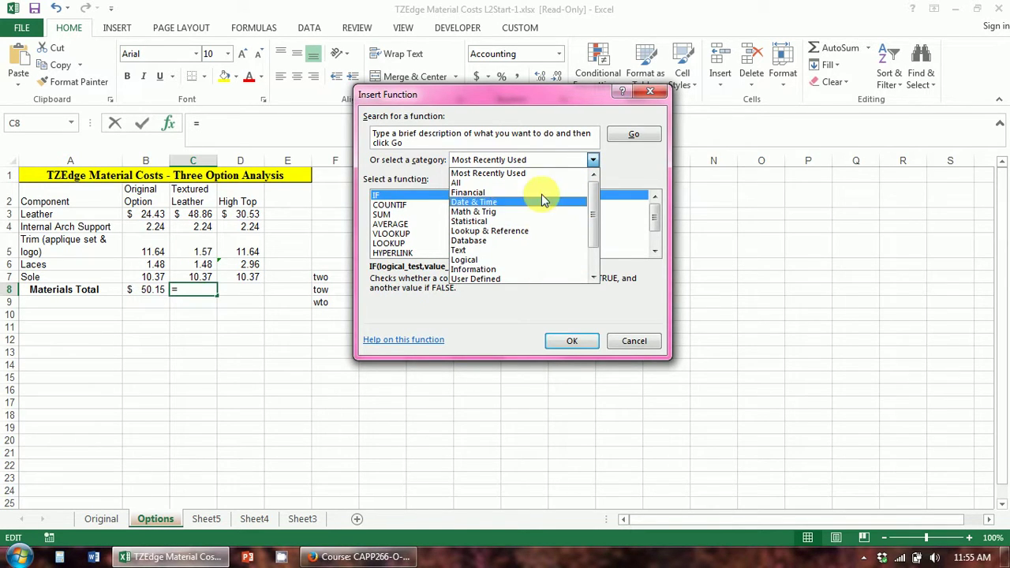
pyautogui.click(566, 142)
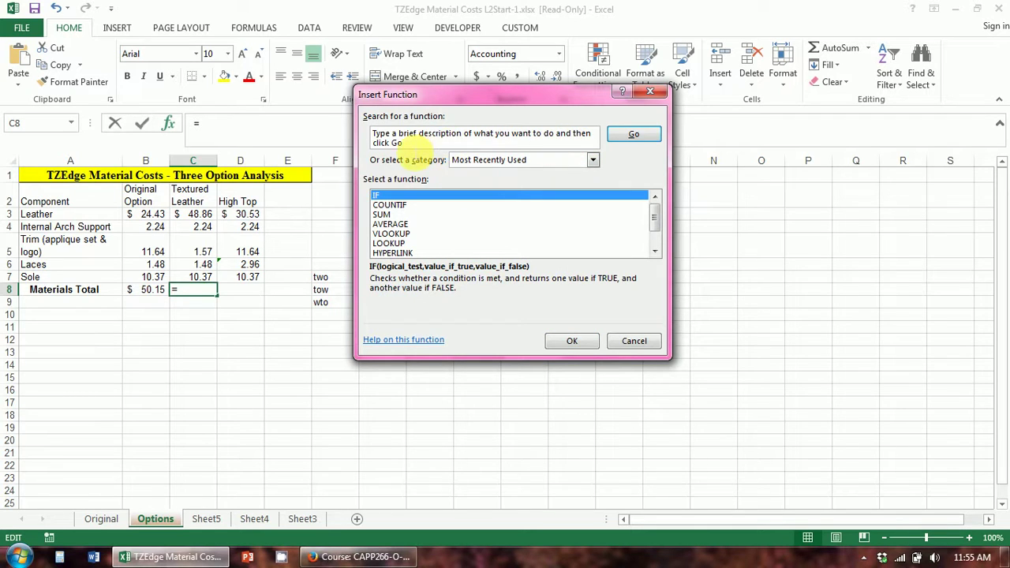
pyautogui.click(372, 140)
pyautogui.press('BackSpace')
pyautogui.write('sum')
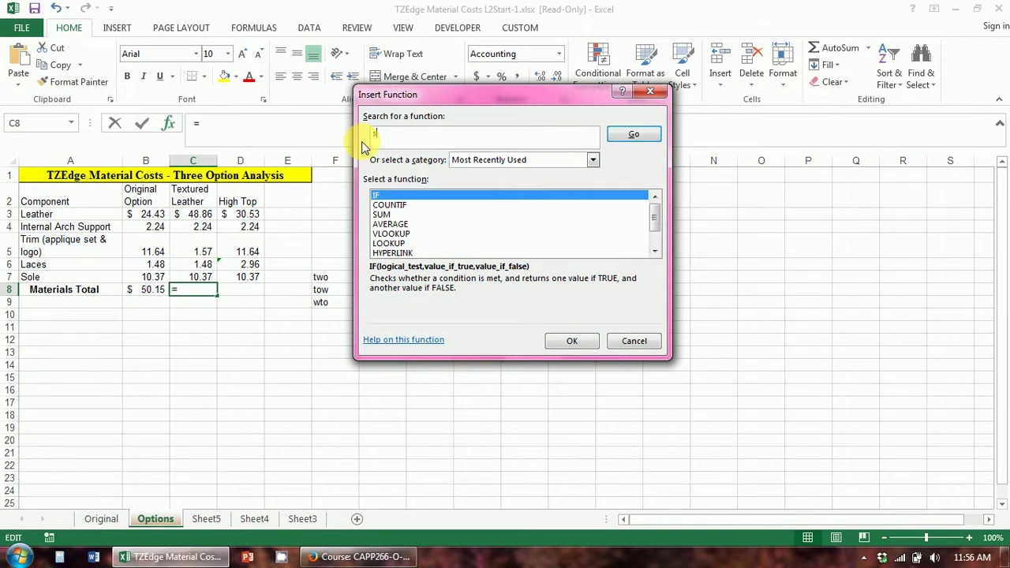
pyautogui.click(632, 137)
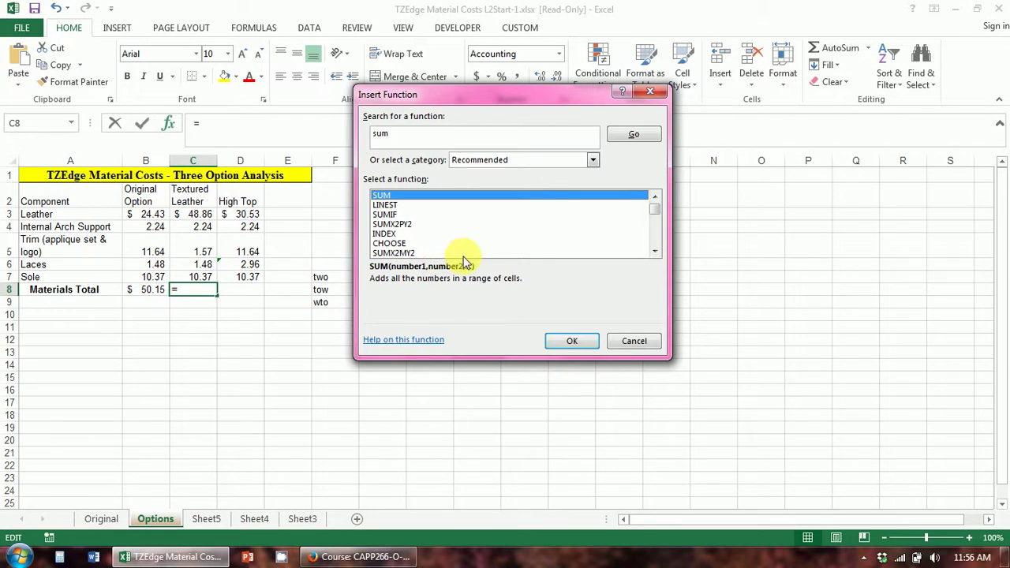
pyautogui.click(471, 140)
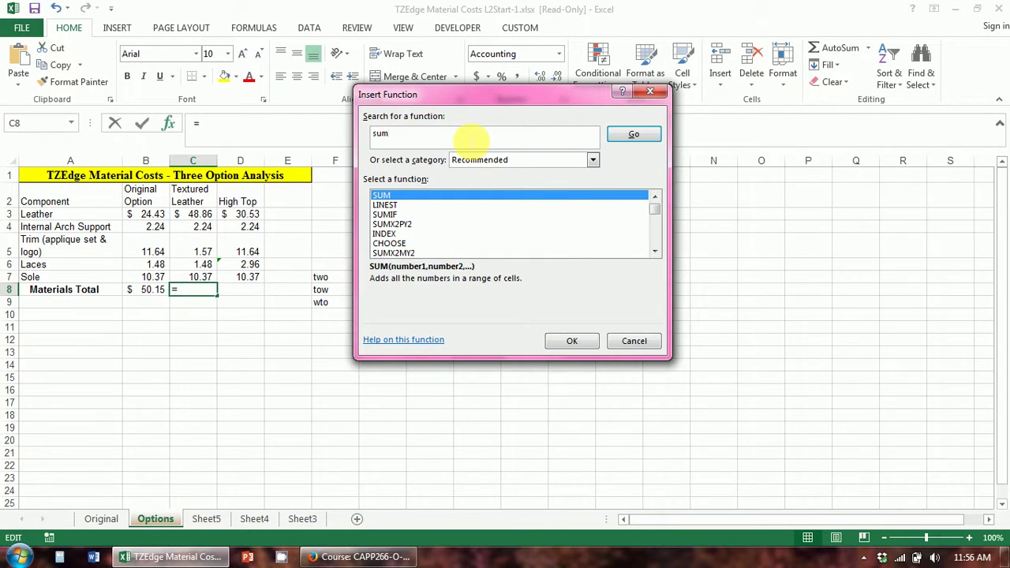
pyautogui.click(391, 197)
pyautogui.click(571, 348)
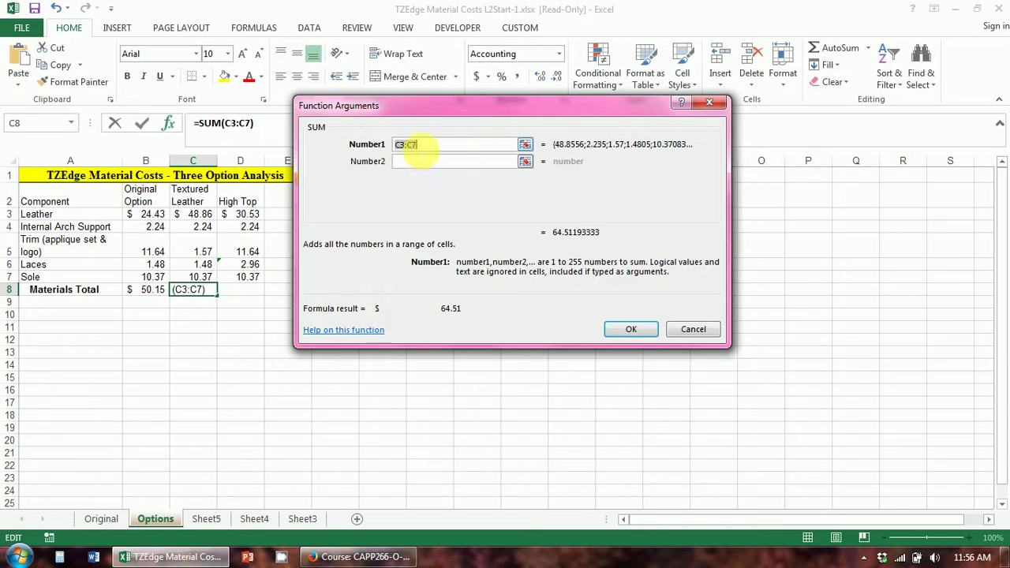
# Step: Clear the suggested range from SUM's first argument and select C3:C7 on the sheet instead
pyautogui.click(429, 153)
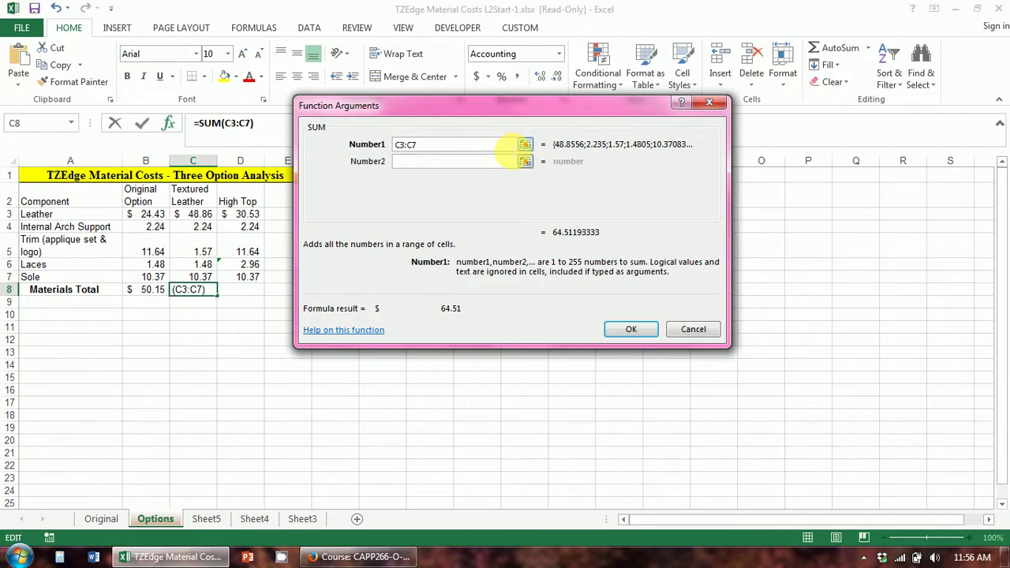
pyautogui.press('BackSpace')
pyautogui.press('BackSpace')
pyautogui.press('BackSpace')
pyautogui.press('BackSpace')
pyautogui.press('BackSpace')
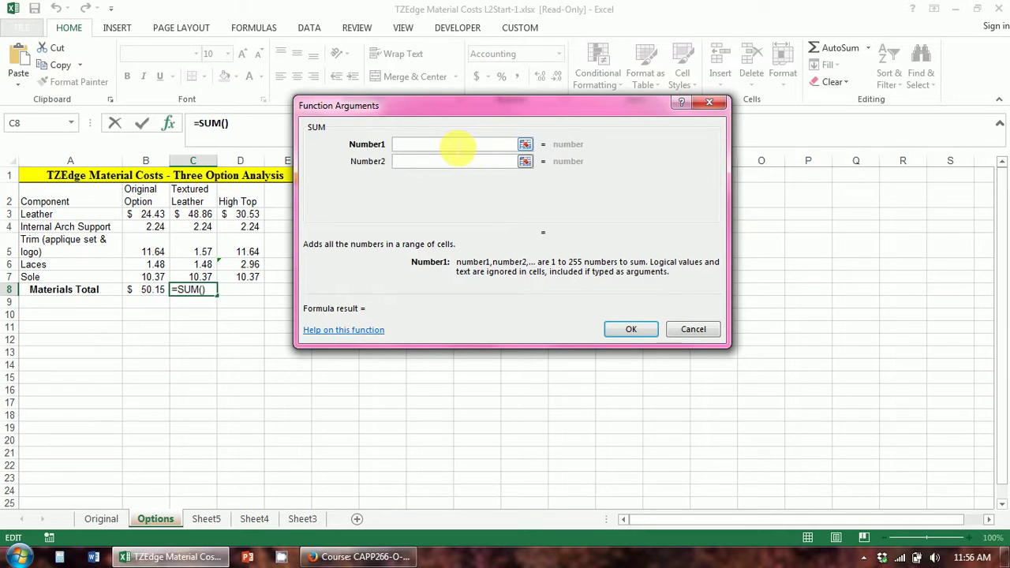
pyautogui.click(192, 218)
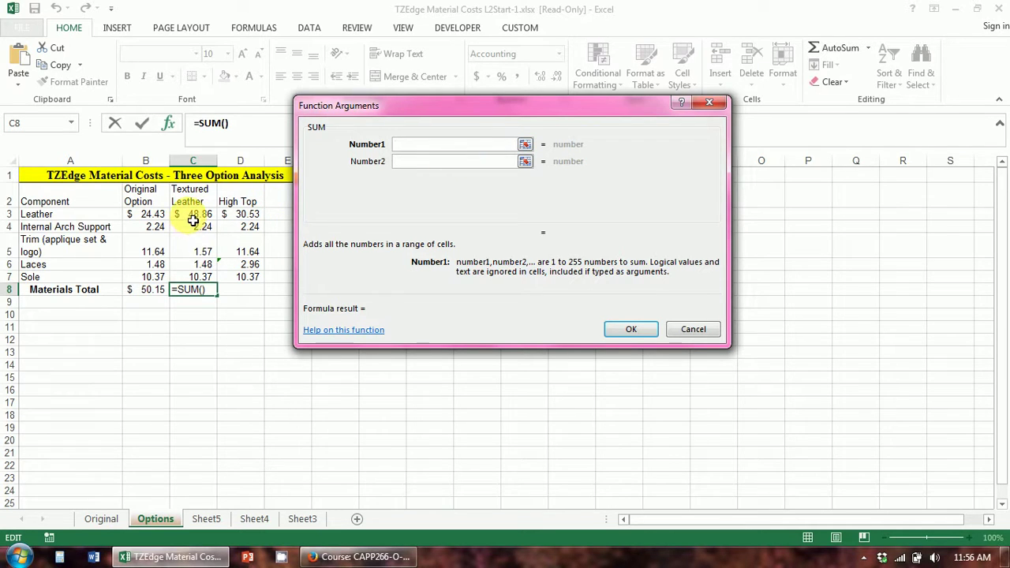
pyautogui.moveTo(193, 221); pyautogui.dragTo(194, 283)
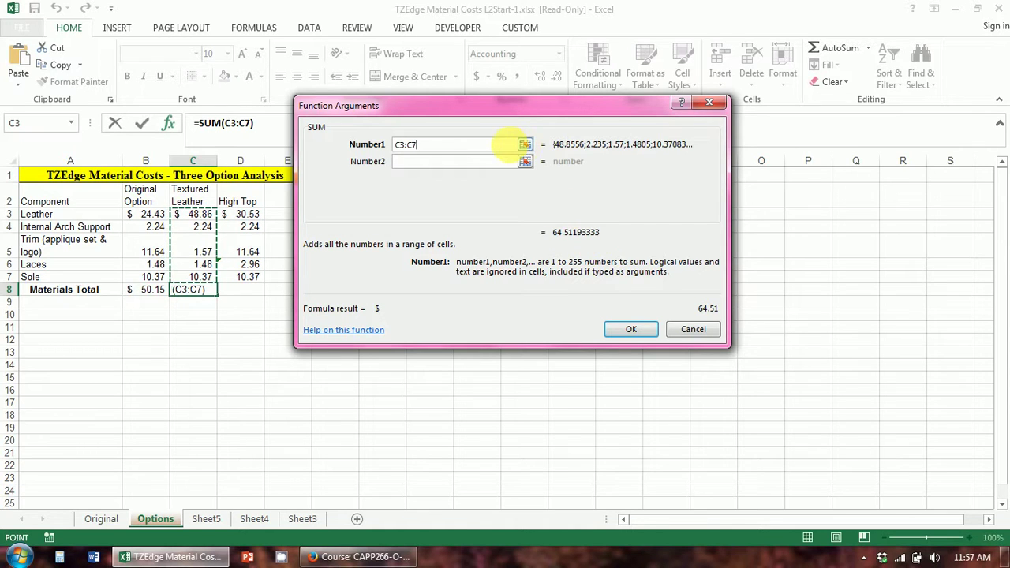
# Step: Try replacing SUM's first argument with C2, the Textured Leather heading cell
pyautogui.press('BackSpace')
pyautogui.press('BackSpace')
pyautogui.press('BackSpace')
pyautogui.press('BackSpace')
pyautogui.press('BackSpace')
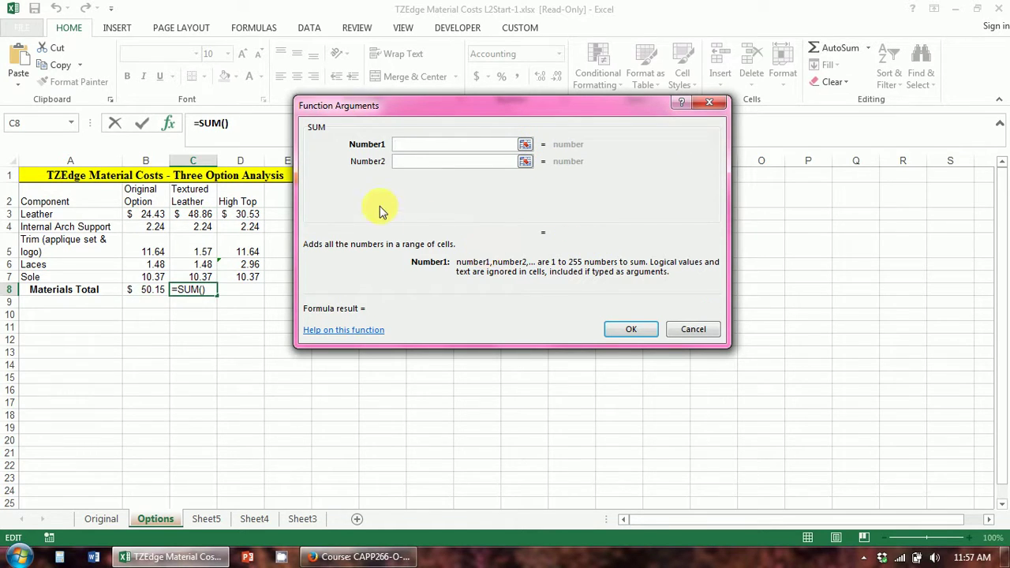
pyautogui.click(212, 206)
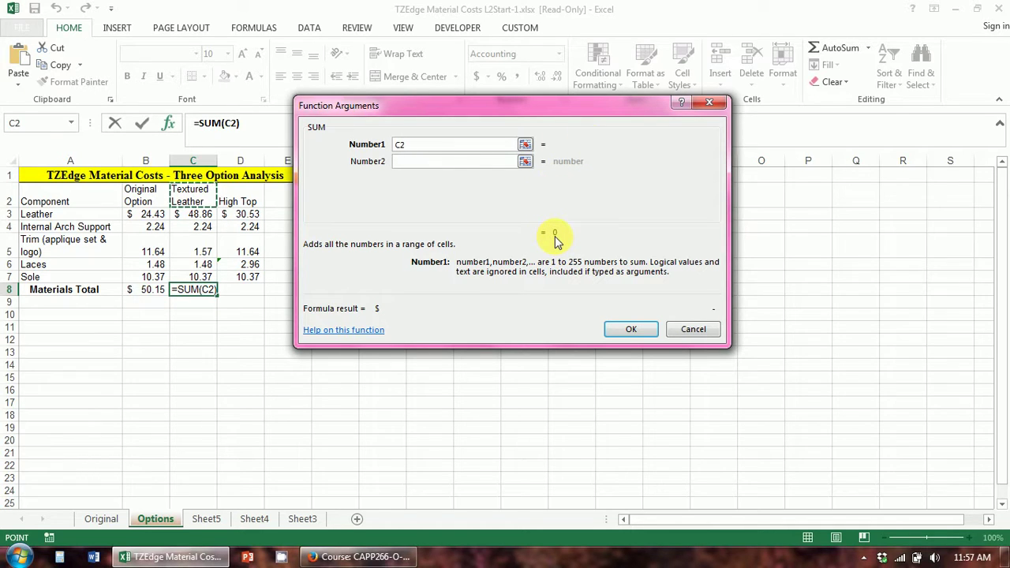
# Step: Replace SUM's first argument with the range C3:C7 and complete the Textured Leather materials total in C8
pyautogui.click(491, 145)
pyautogui.press('BackSpace')
pyautogui.press('BackSpace')
pyautogui.click(199, 216)
pyautogui.moveTo(204, 222); pyautogui.dragTo(203, 280)
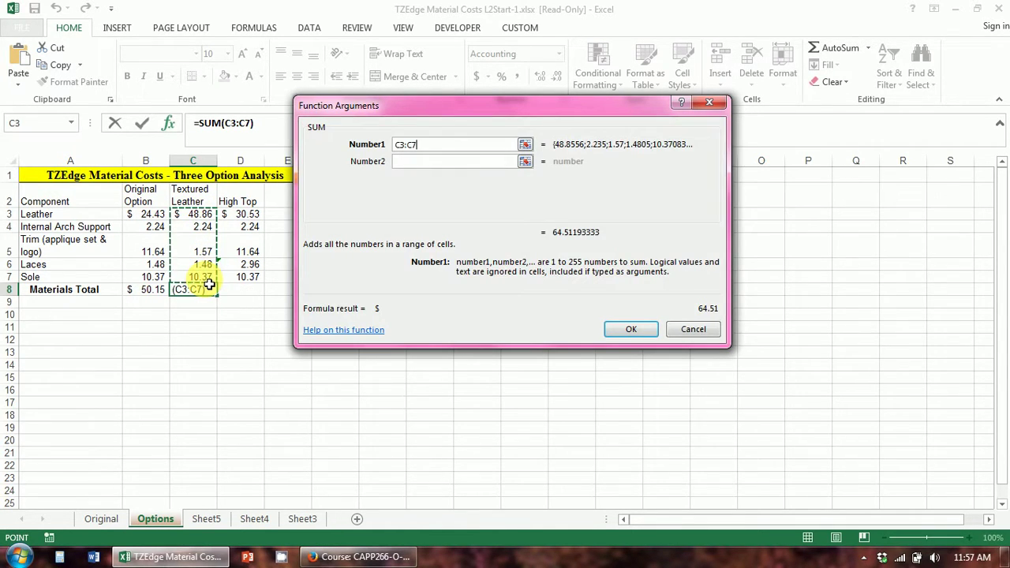
pyautogui.click(631, 329)
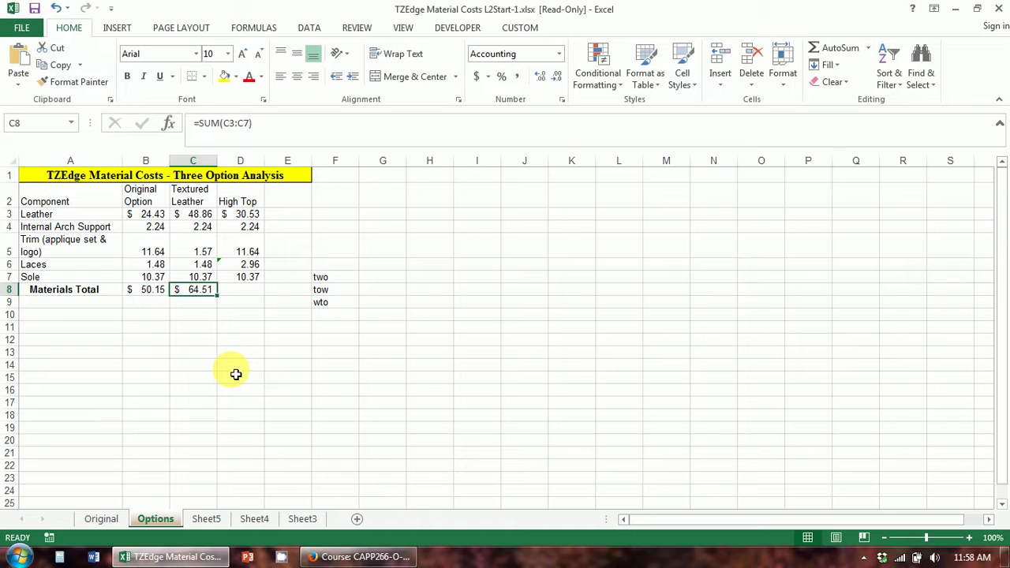
# Step: Total the High Top materials in D8 with an AutoSum formula, =SUM(D3:D7)
pyautogui.click(244, 292)
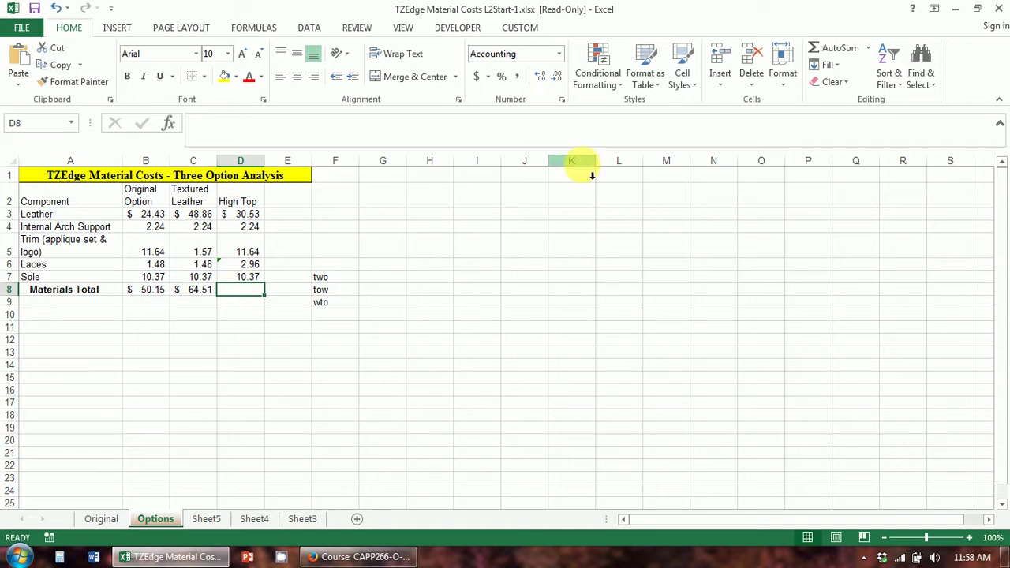
pyautogui.click(867, 49)
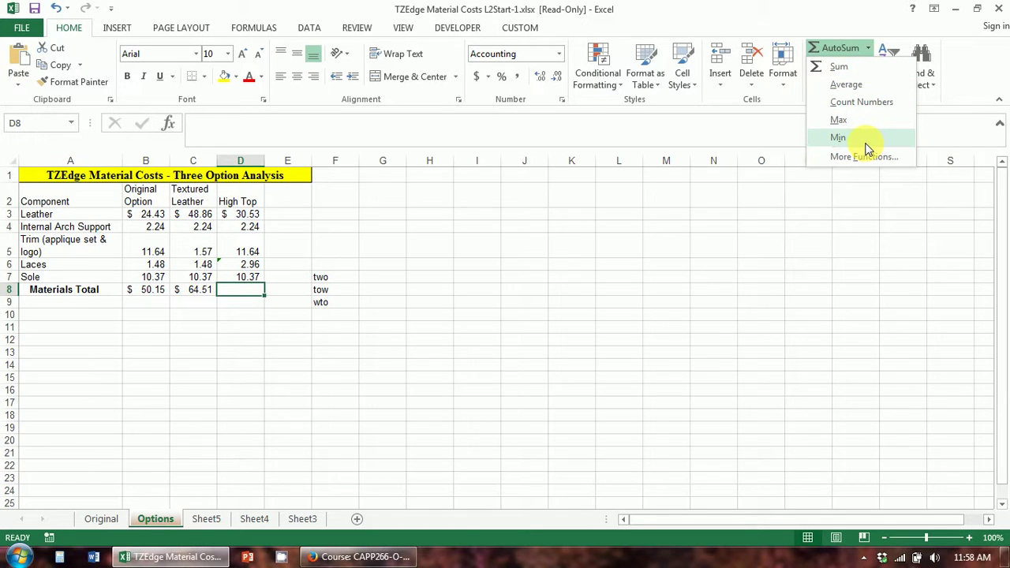
pyautogui.click(841, 69)
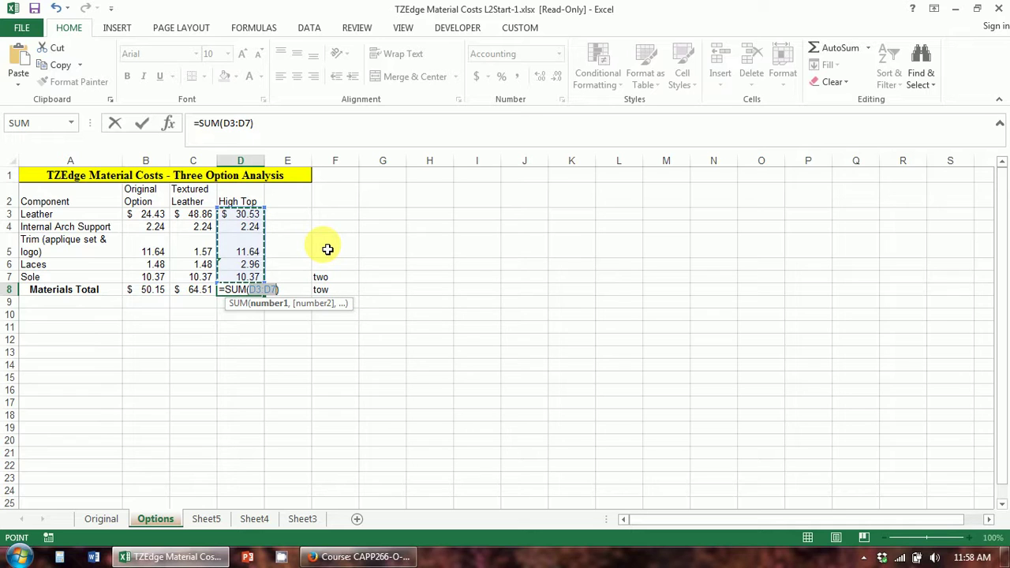
pyautogui.press('Return')
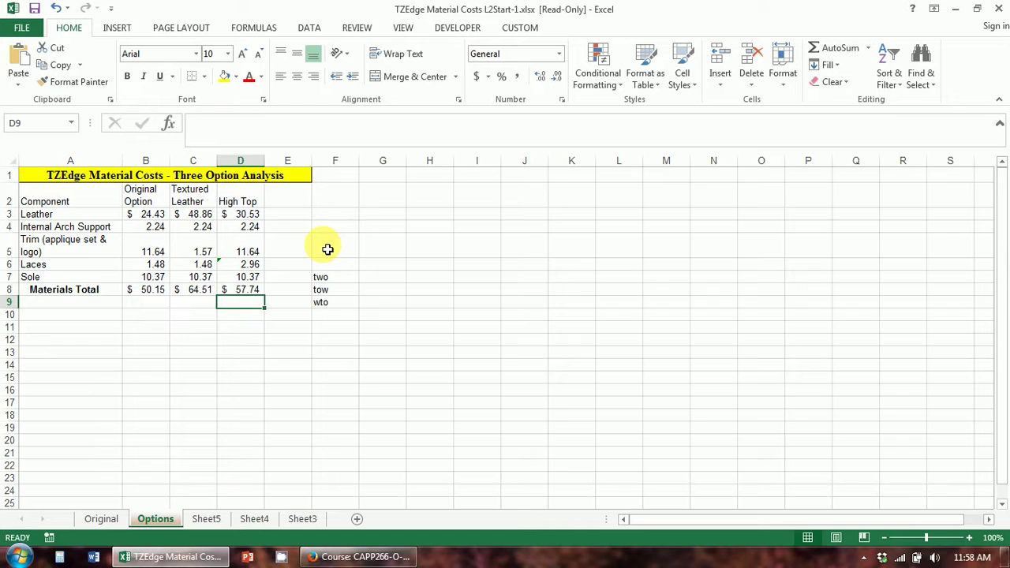
pyautogui.click(868, 48)
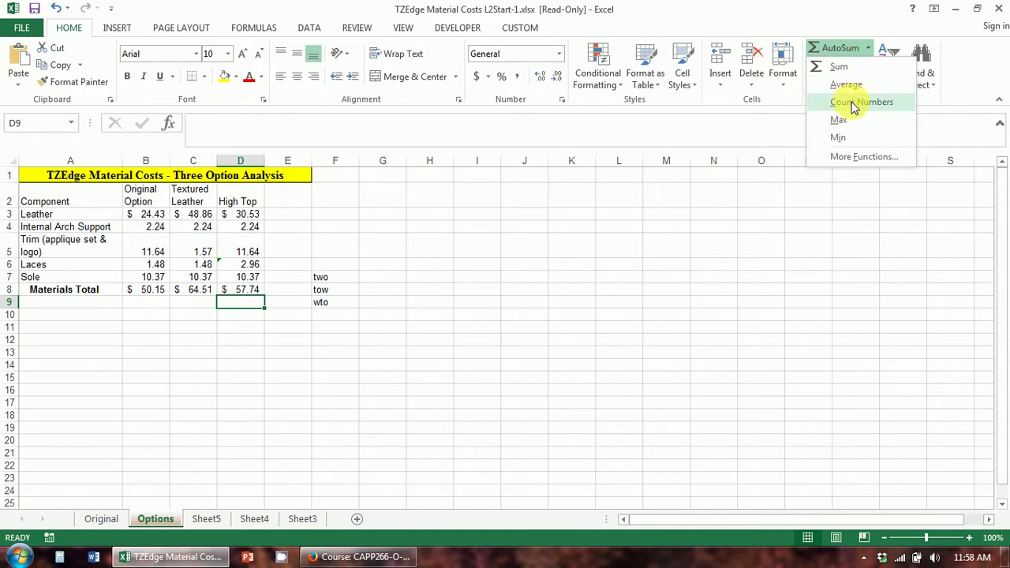
pyautogui.click(687, 259)
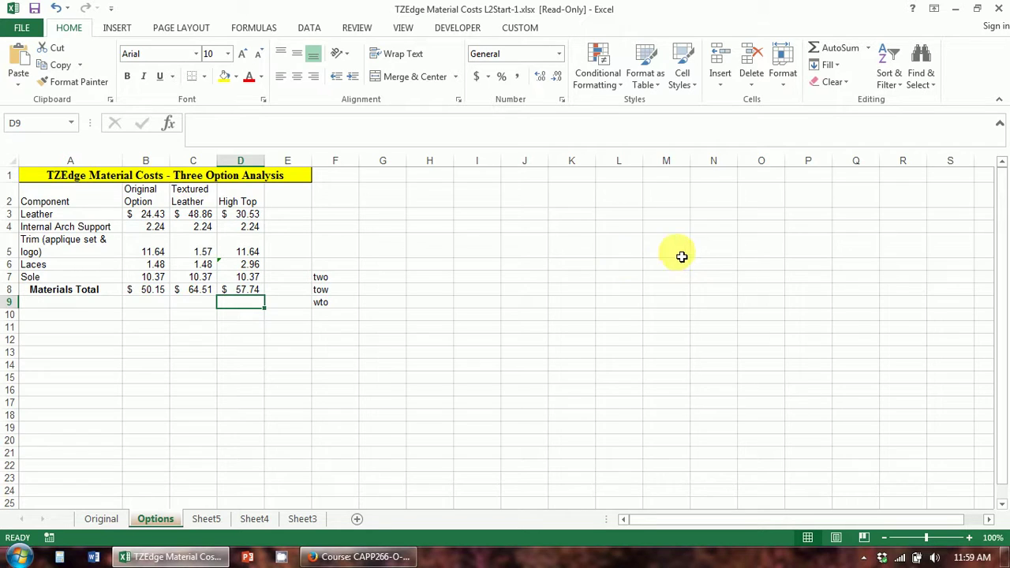
pyautogui.click(480, 270)
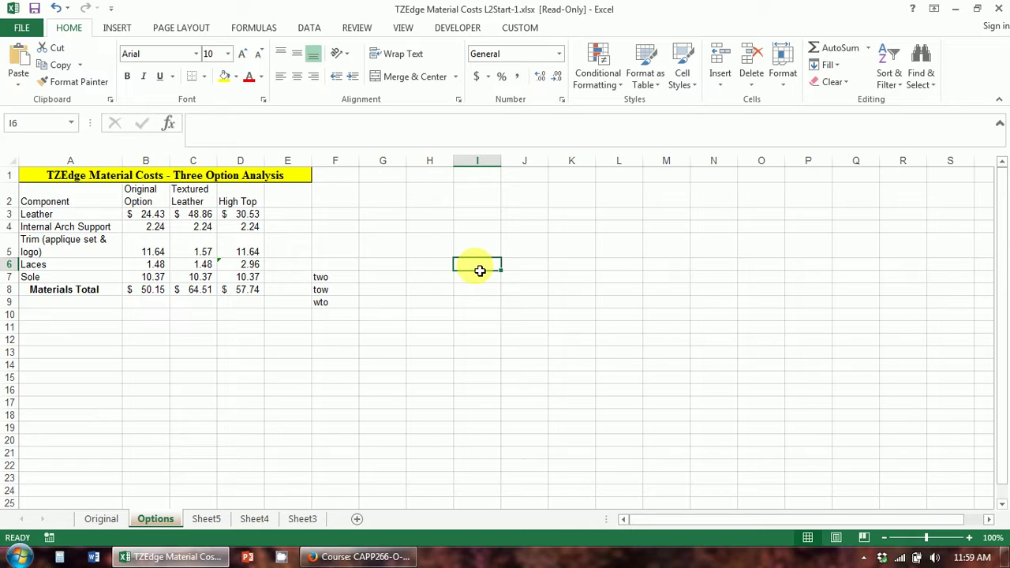
# Step: Search the program's help for "sum" and review the topics covered in the SUM function article
pyautogui.click(914, 9)
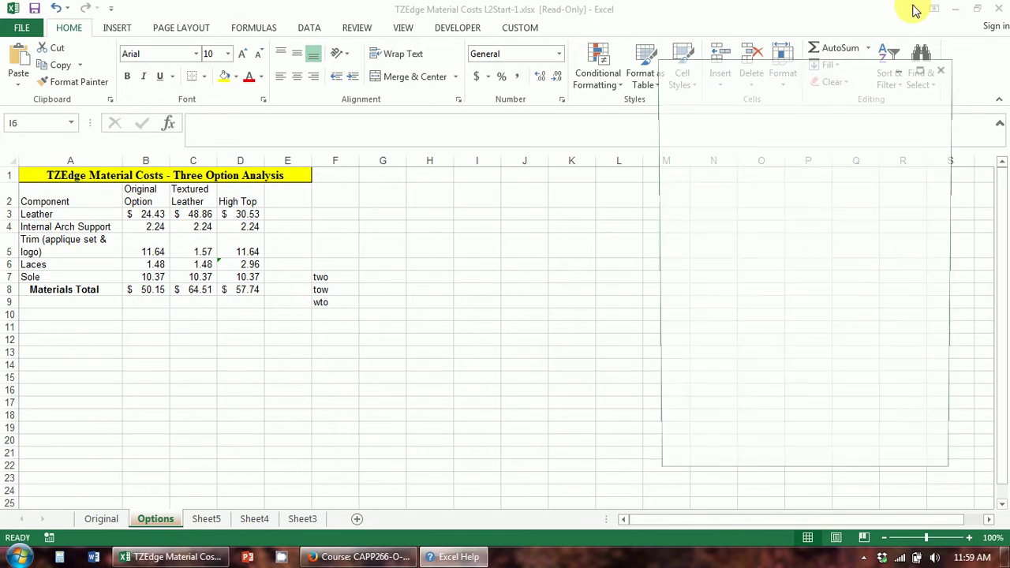
pyautogui.click(834, 116)
pyautogui.write('sum')
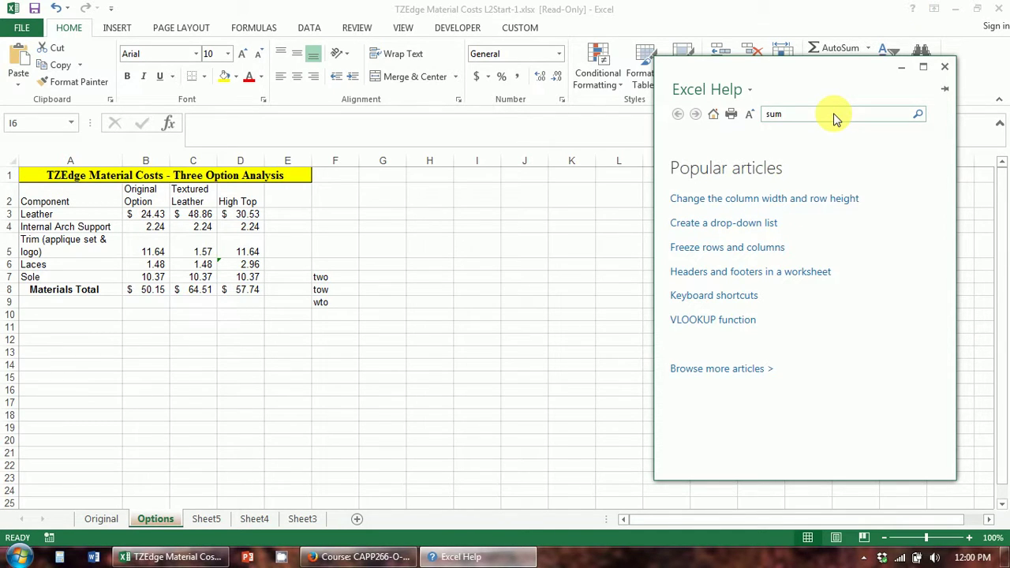
pyautogui.click(917, 115)
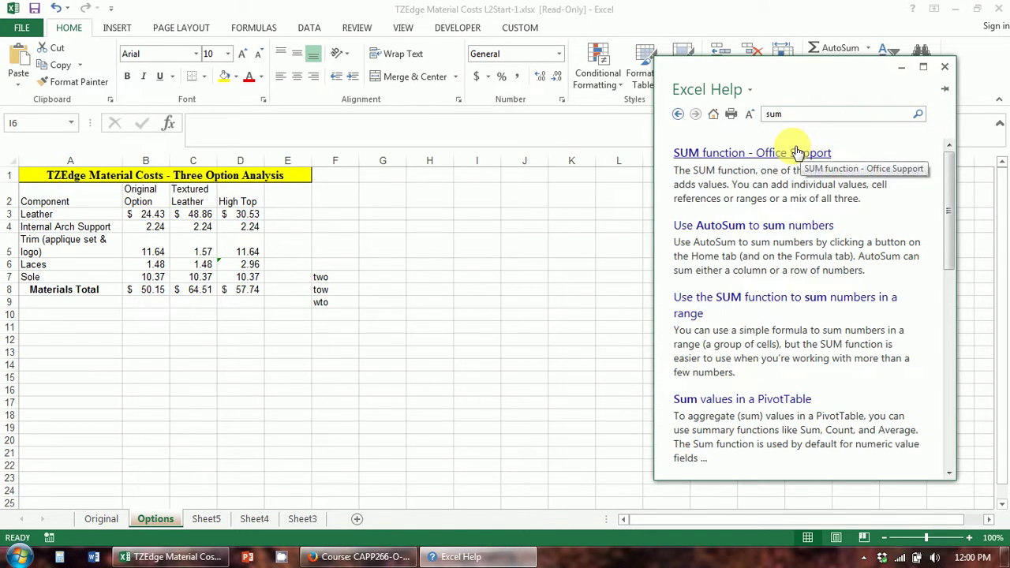
pyautogui.click(797, 152)
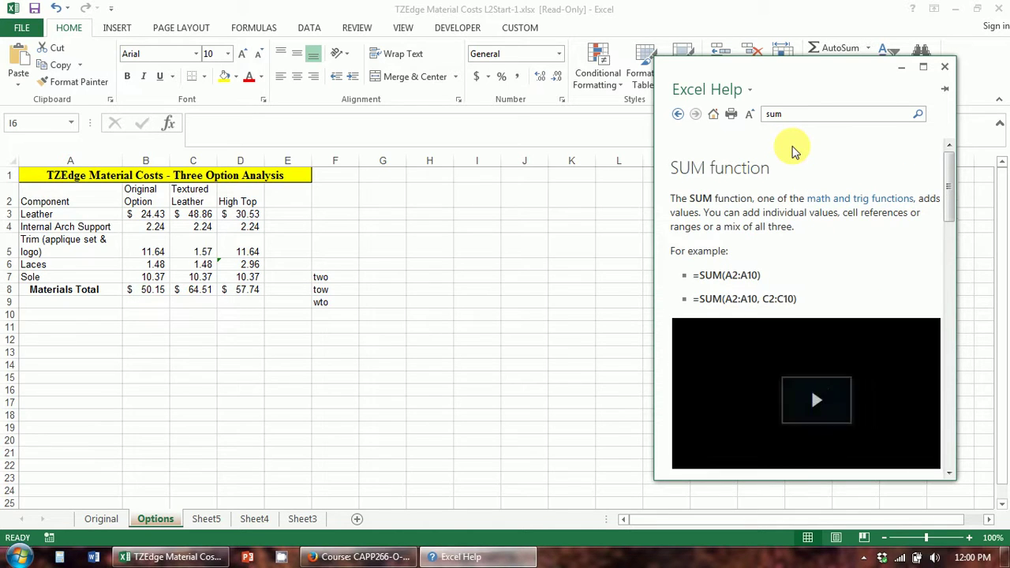
pyautogui.moveTo(949, 185); pyautogui.dragTo(950, 252)
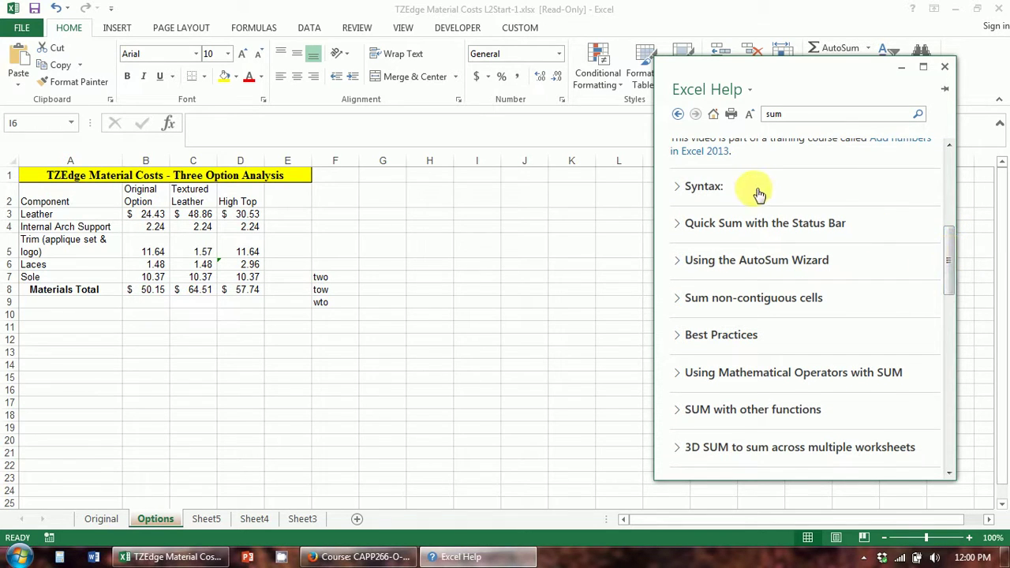
pyautogui.moveTo(948, 268); pyautogui.dragTo(950, 312)
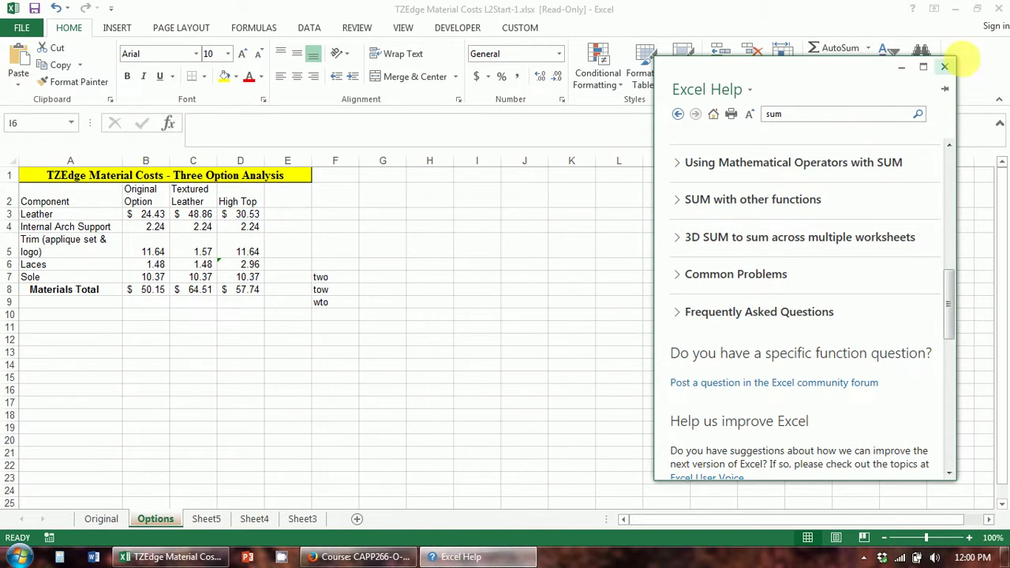
pyautogui.click(943, 69)
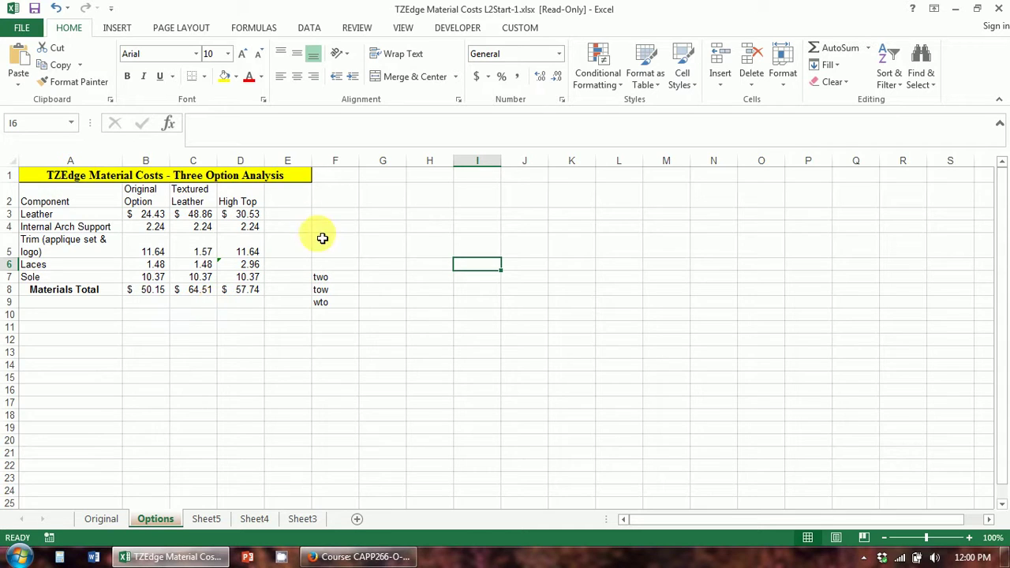
# Step: Clear the stray sample words beside the cost table by deleting the contents of E6:F11
pyautogui.moveTo(309, 263); pyautogui.dragTo(355, 332)
pyautogui.press('Delete')
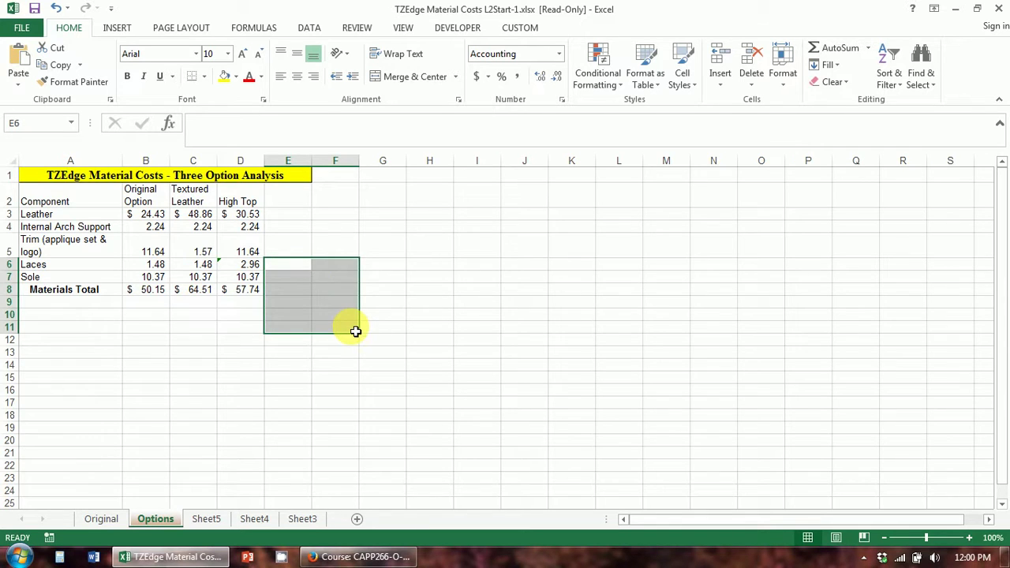
pyautogui.click(405, 327)
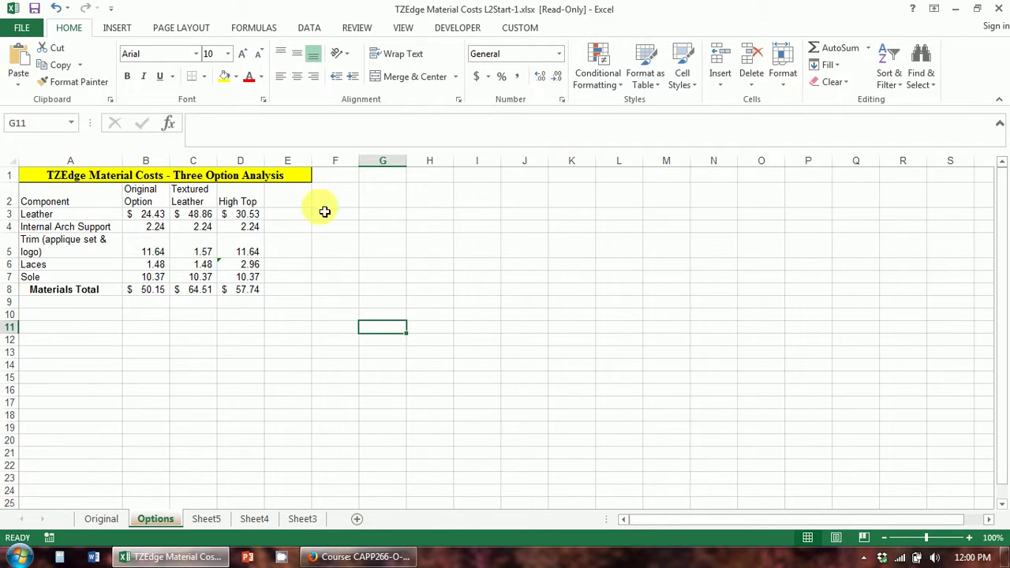
pyautogui.click(295, 205)
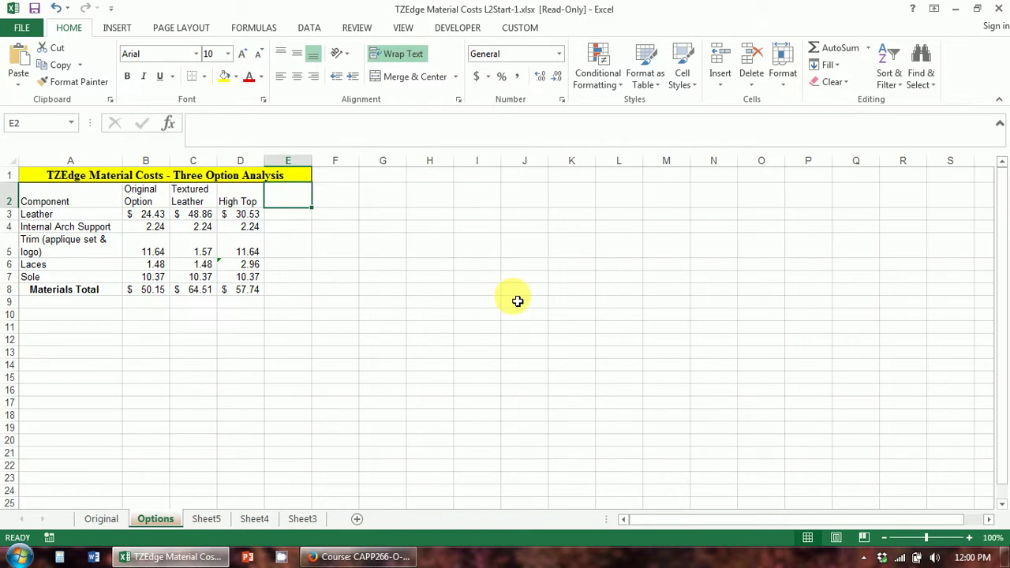
# Step: Add the column heading Average in E2, beside the High Top heading
pyautogui.write('Aver')
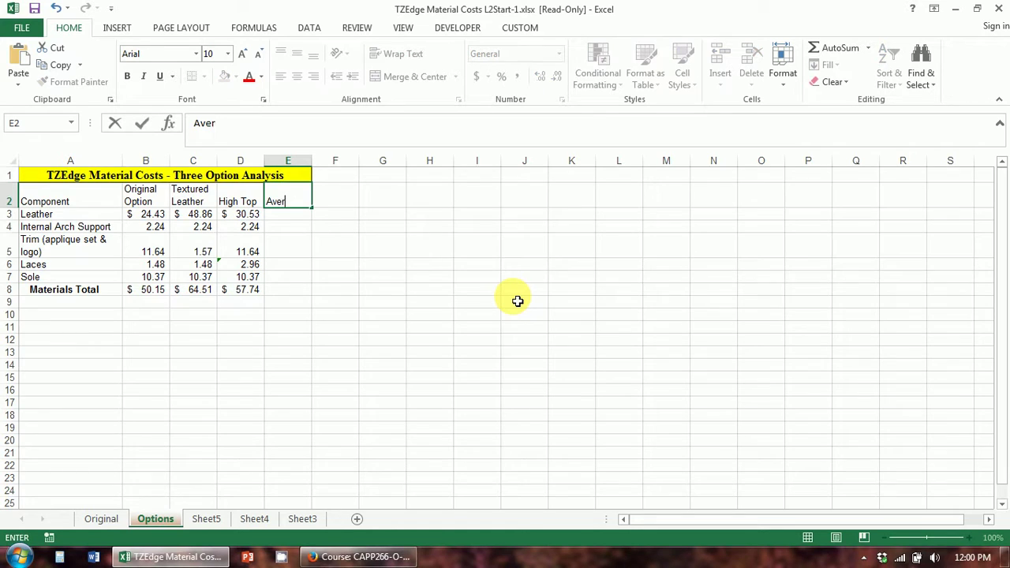
pyautogui.write('age')
pyautogui.press('Return')
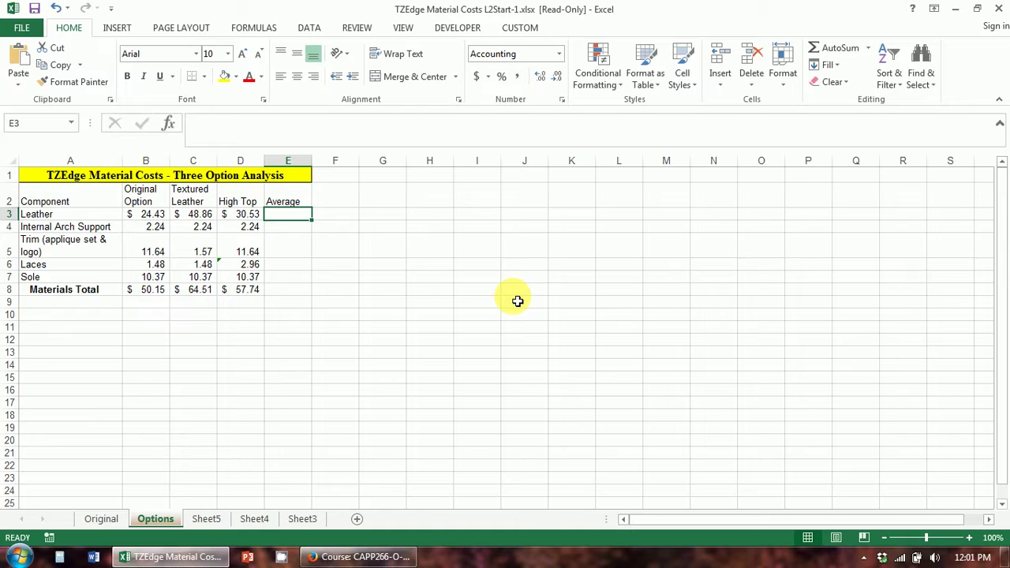
# Step: Average the Leather costs of the three options in E3 with the formula =AVERAGE(B3:D3)
pyautogui.write('=')
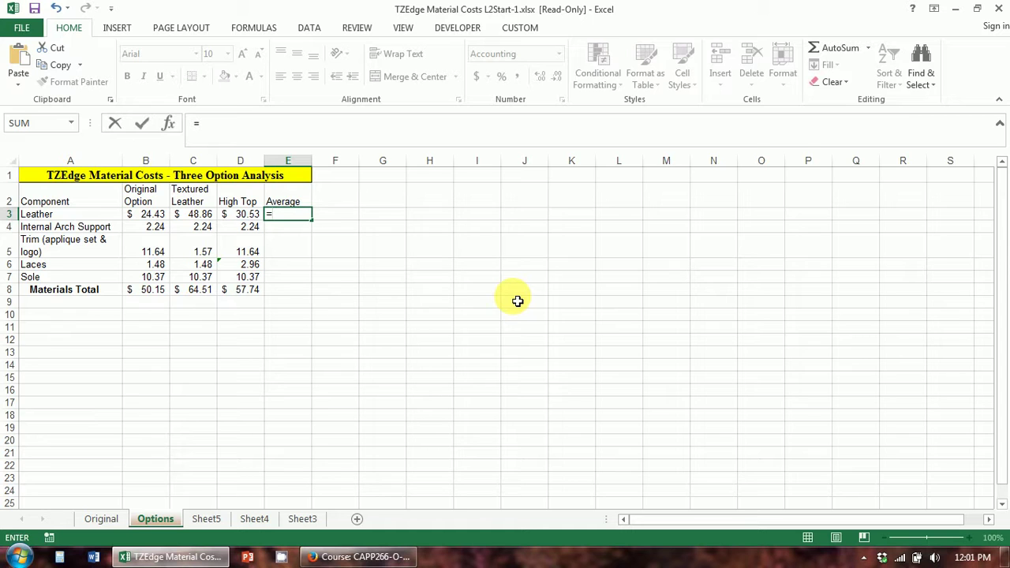
pyautogui.write('aver')
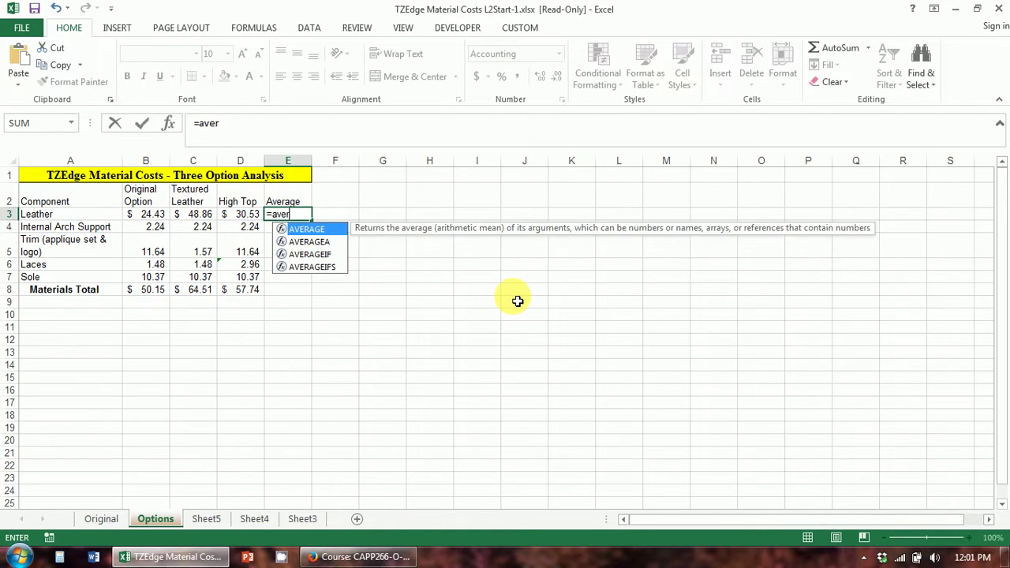
pyautogui.press('Tab')
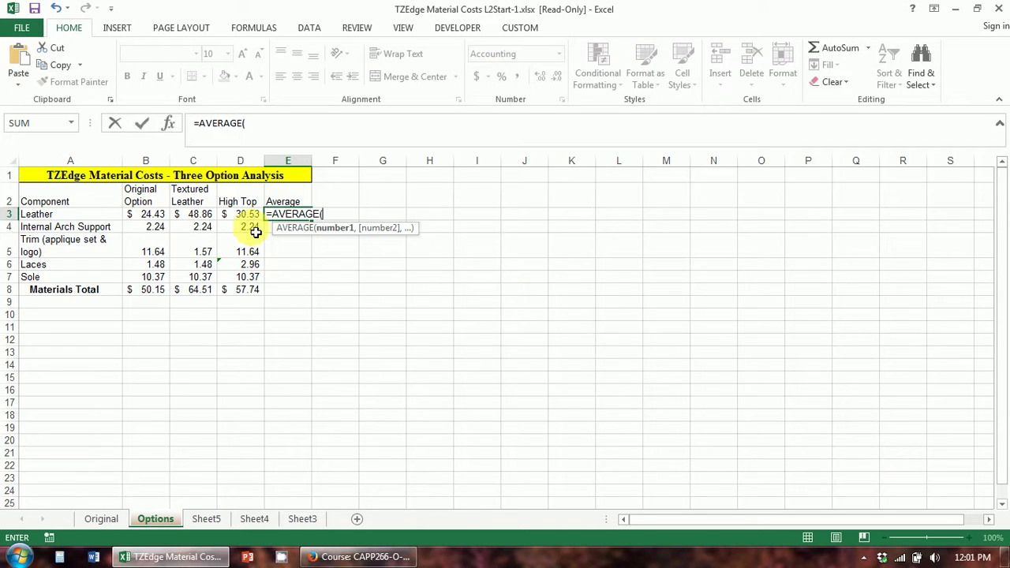
pyautogui.click(150, 217)
pyautogui.moveTo(170, 221); pyautogui.dragTo(241, 218)
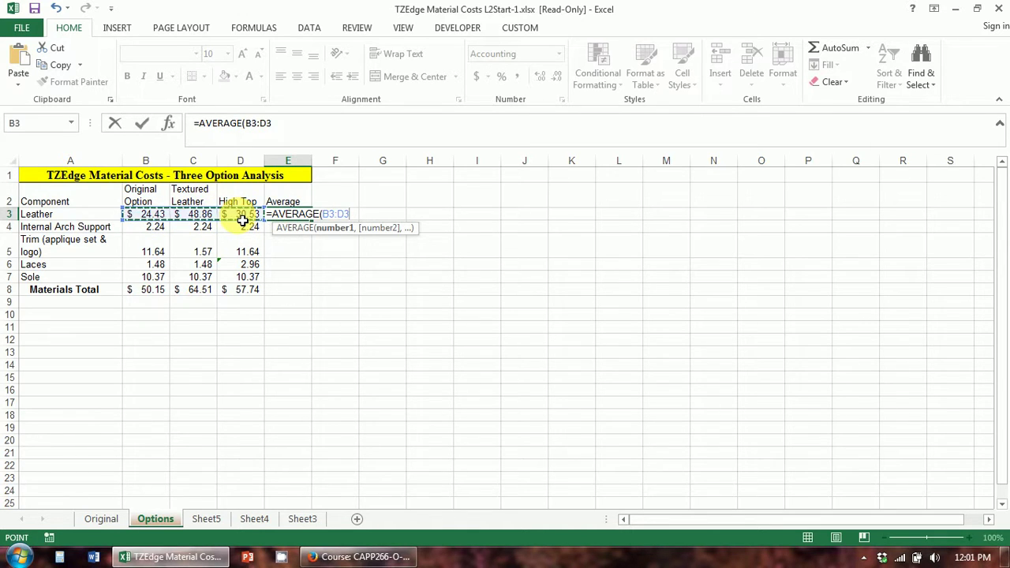
pyautogui.write(')')
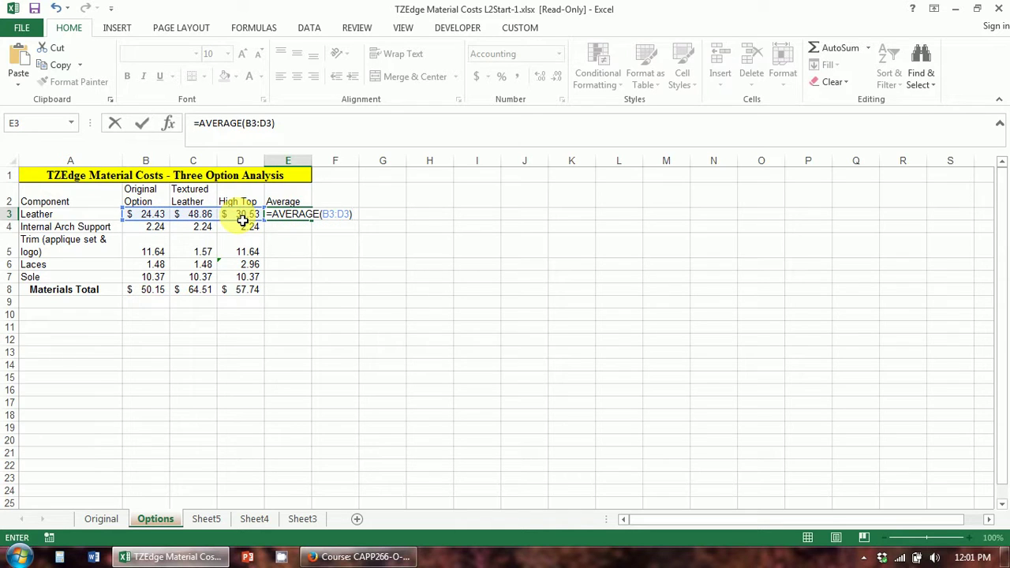
pyautogui.press('Return')
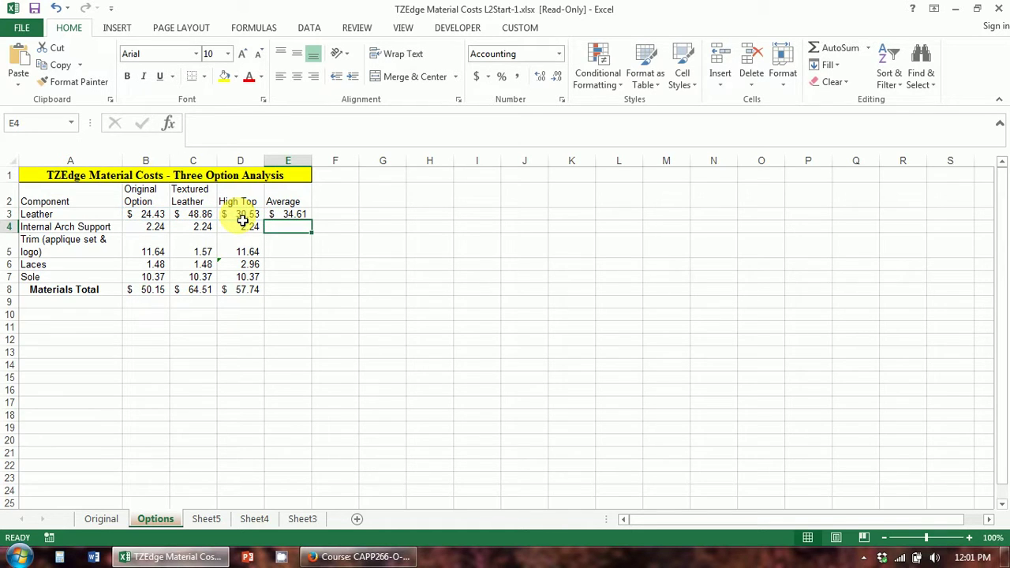
pyautogui.click(289, 220)
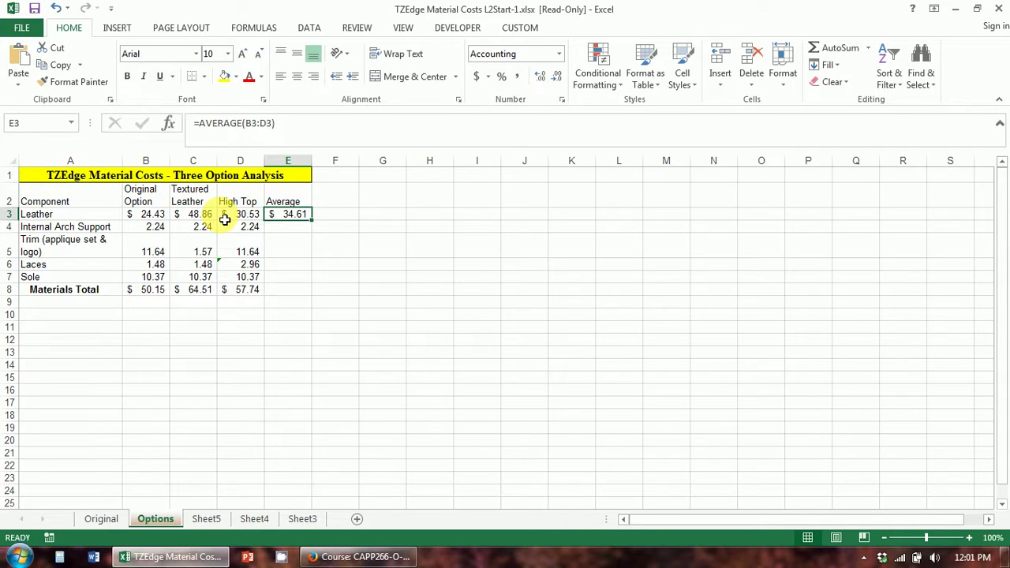
# Step: Enter the row labels Minimum Component Cost in A10 and Maximum Component Cost in A11
pyautogui.click(65, 317)
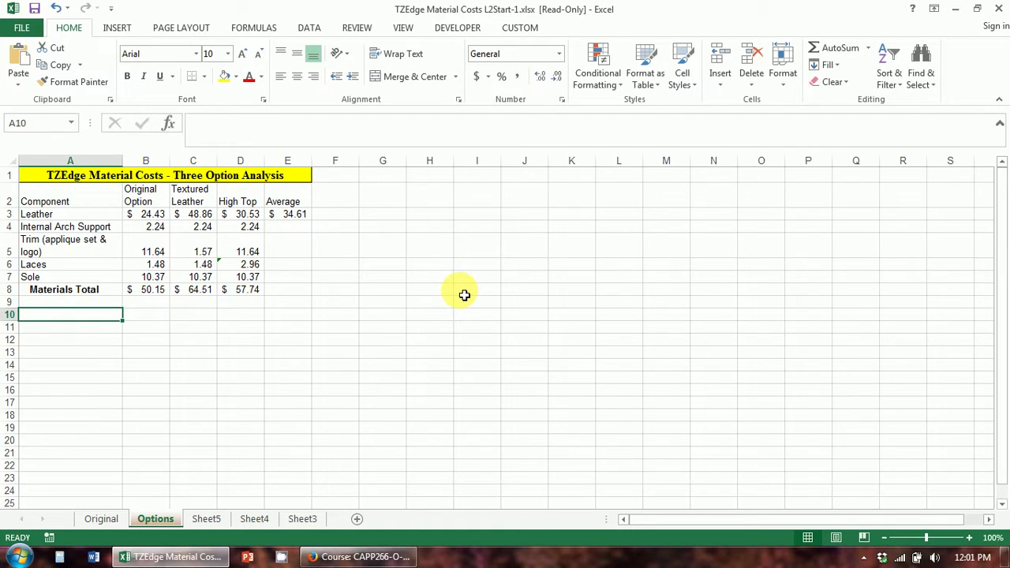
pyautogui.write('Minimum Component Cost')
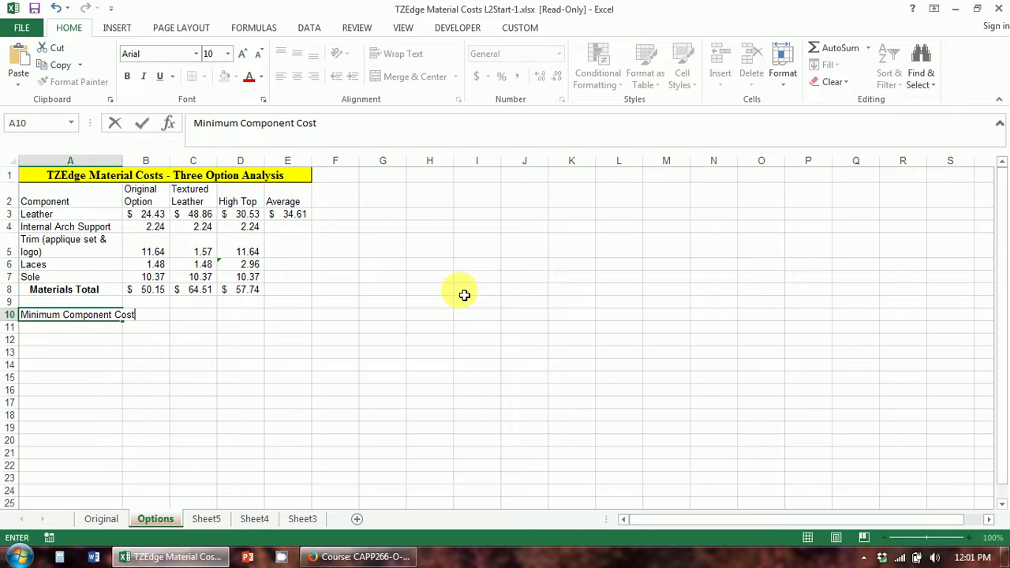
pyautogui.press('Return')
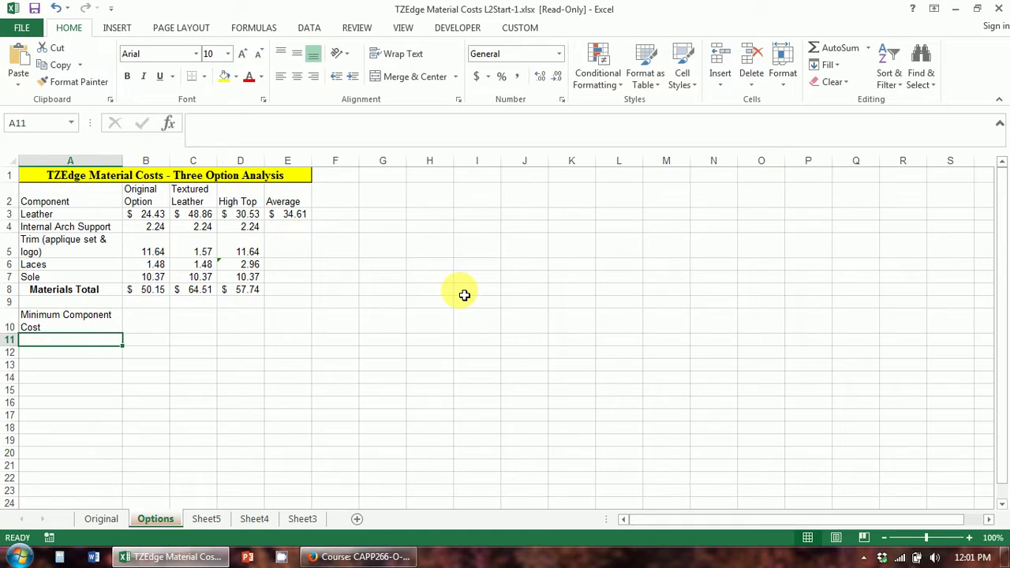
pyautogui.write('Maxim')
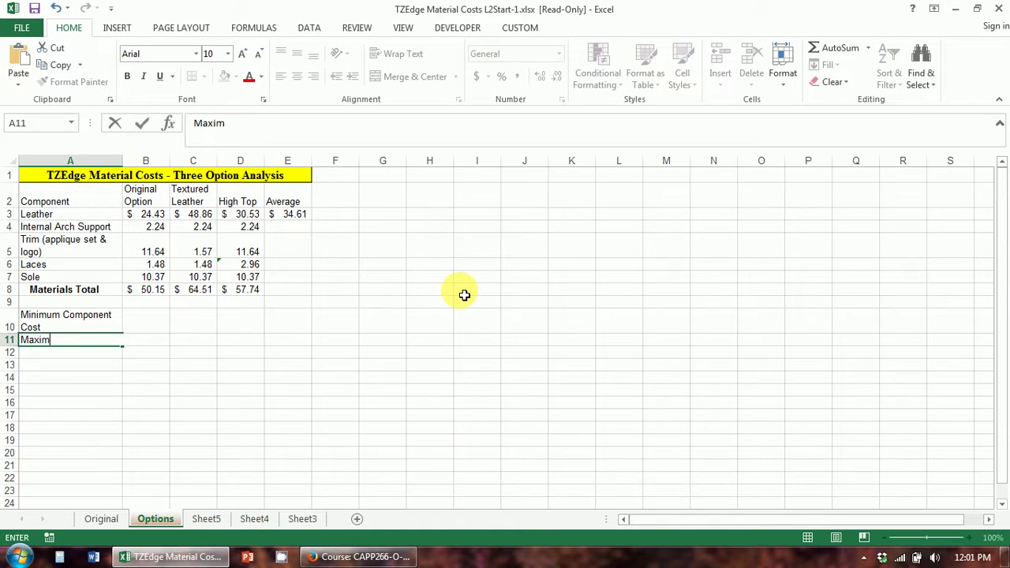
pyautogui.write('um Component Cost')
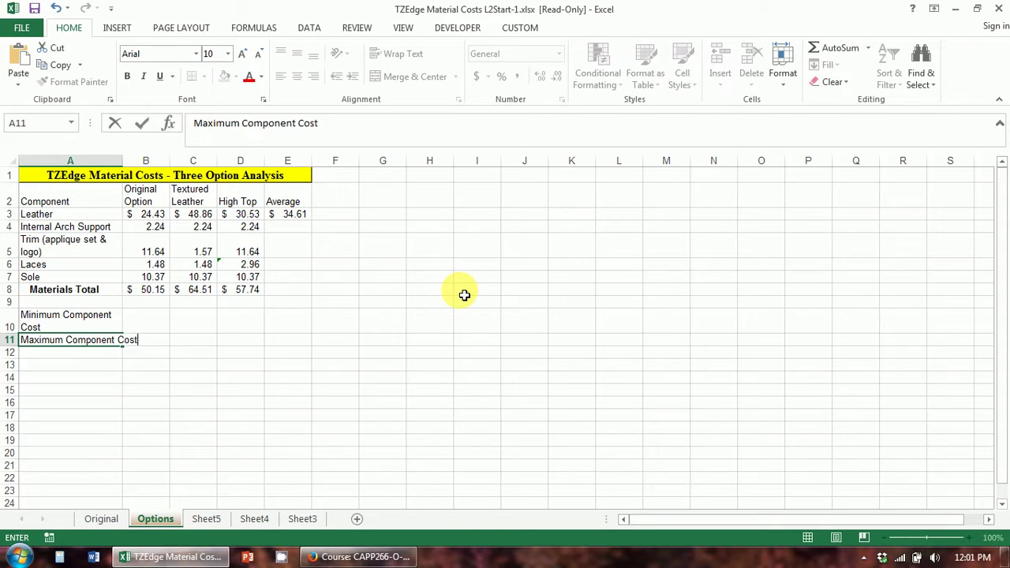
pyautogui.press('Return')
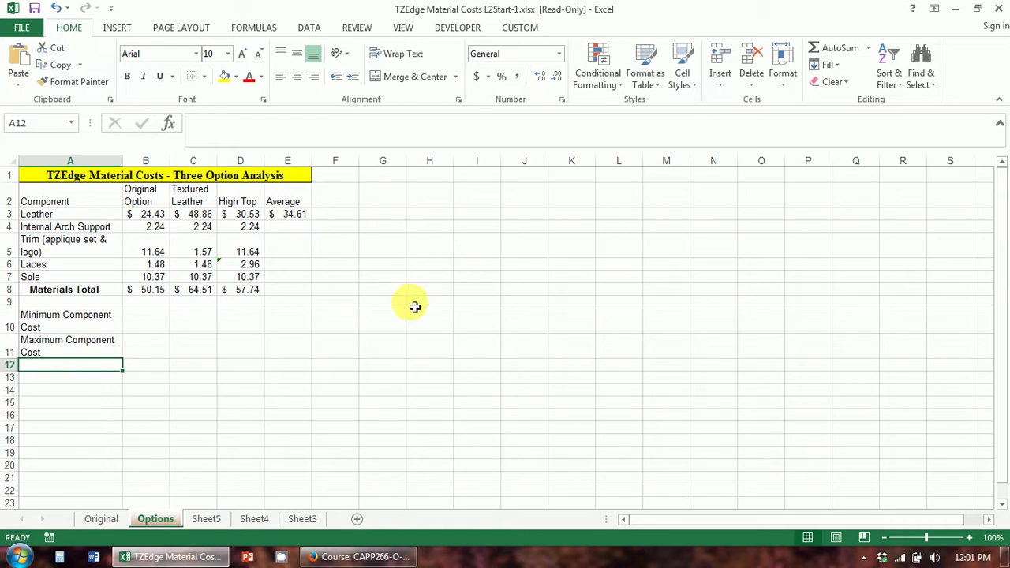
# Step: Calculate the minimum component cost in B10 with =MIN(B3:D7) and compare it with the Textured Leather laces cost
pyautogui.click(160, 323)
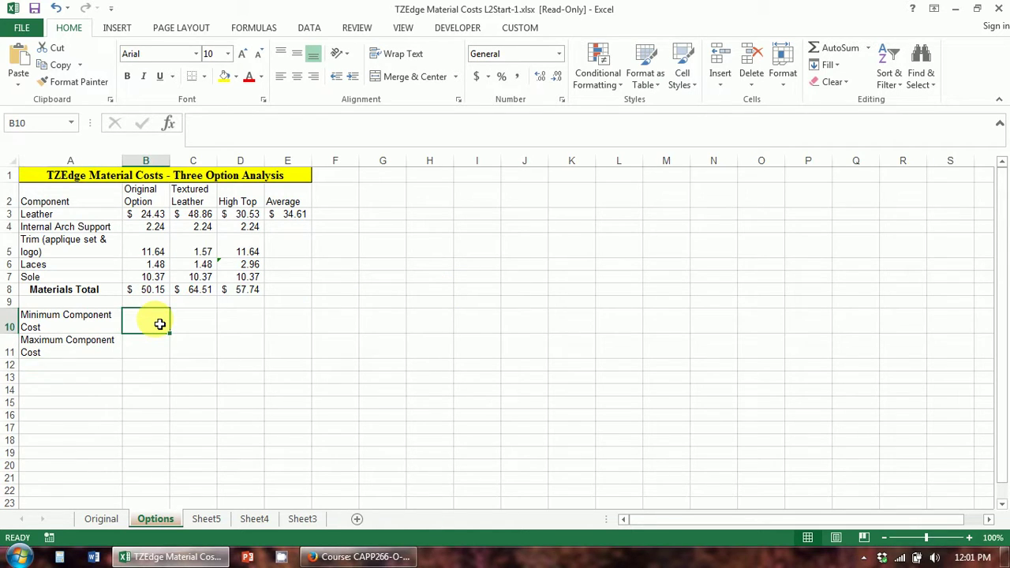
pyautogui.write('=min')
pyautogui.press('Tab')
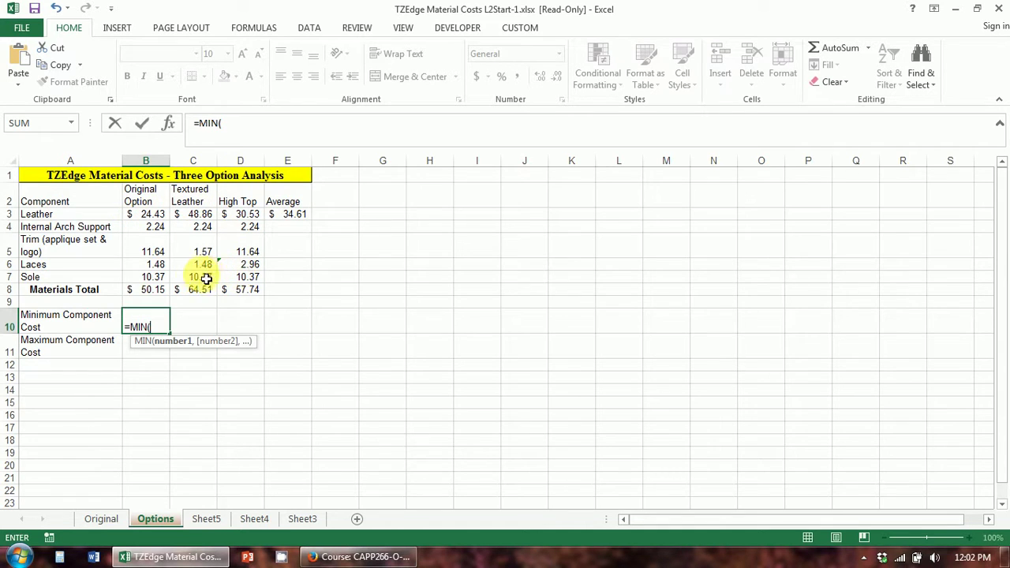
pyautogui.click(152, 215)
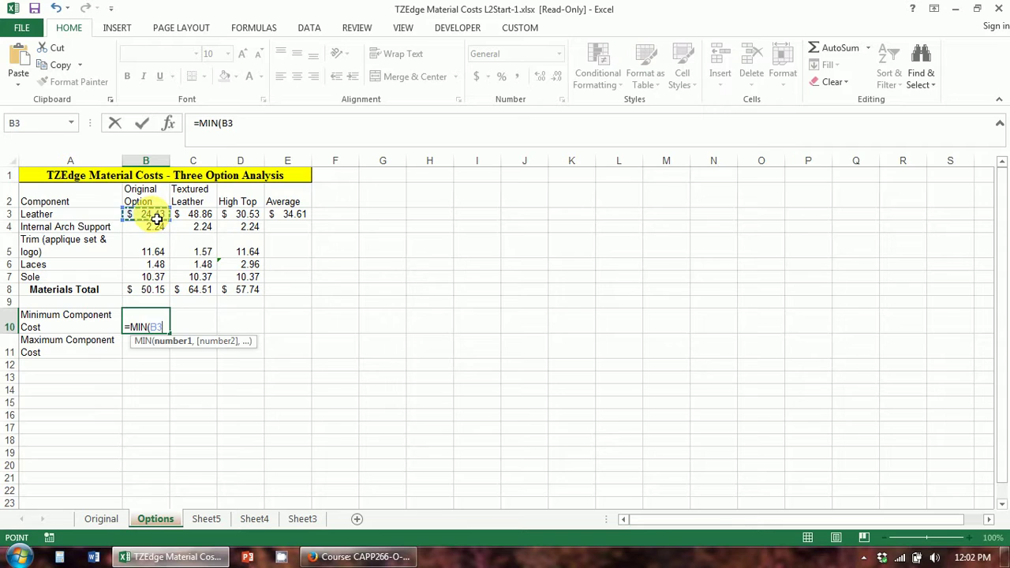
pyautogui.moveTo(175, 227); pyautogui.dragTo(232, 277)
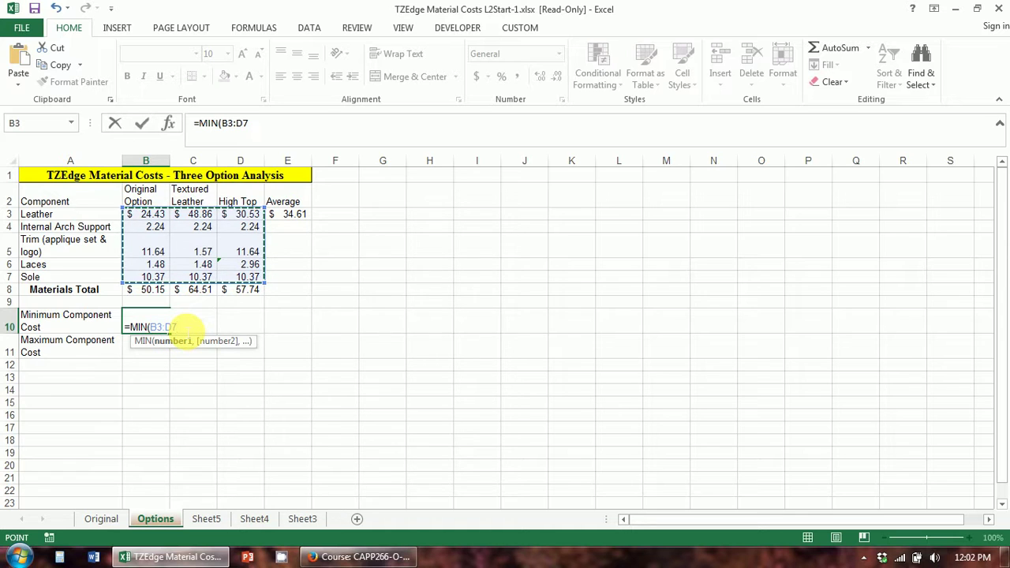
pyautogui.press('Return')
pyautogui.click(167, 329)
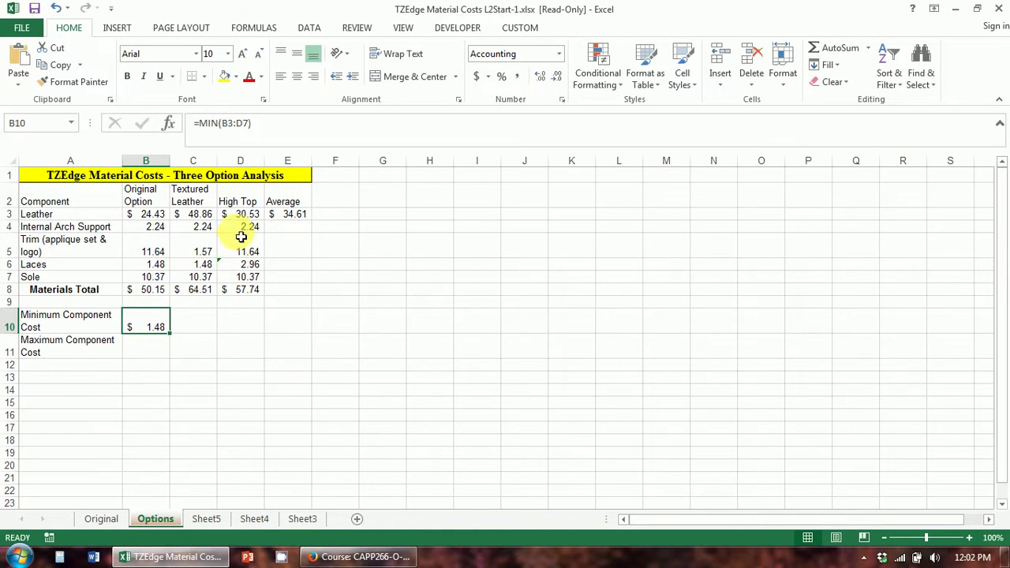
pyautogui.click(194, 267)
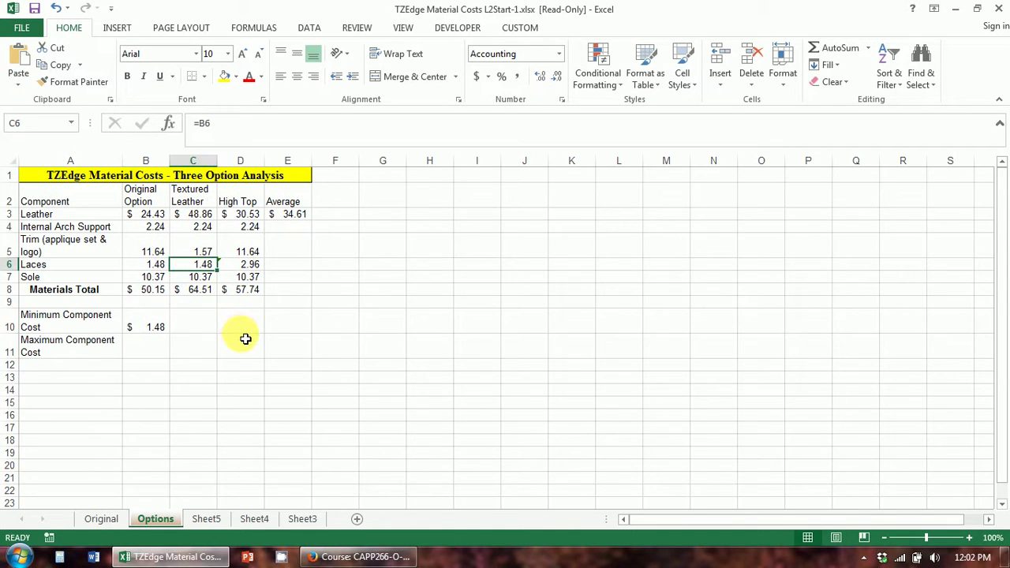
# Step: Calculate the maximum component cost in B11 with =MAX(B3:D7) and compare it with the Textured Leather cost in C3
pyautogui.click(152, 353)
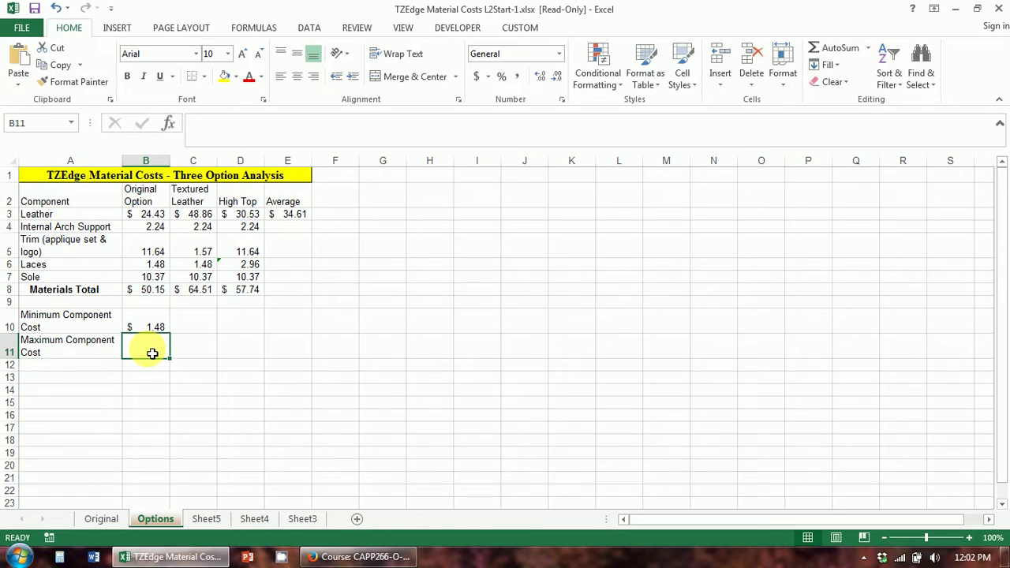
pyautogui.write('=max')
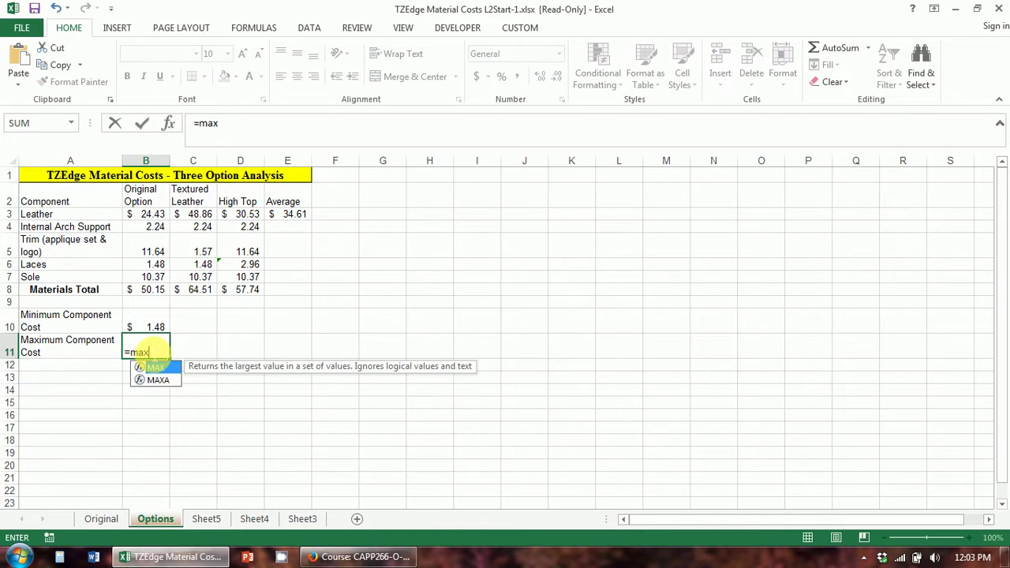
pyautogui.press('Tab')
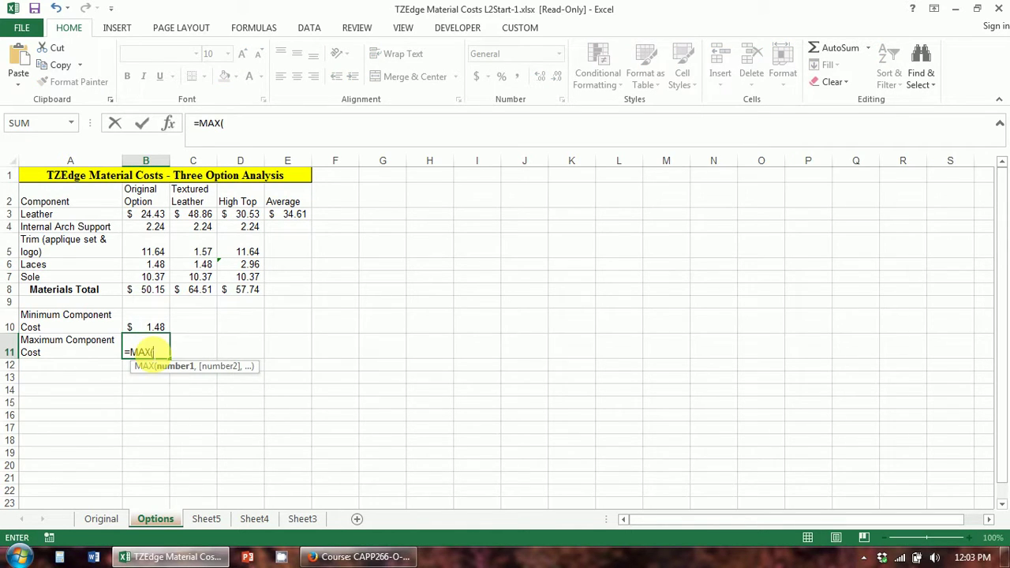
pyautogui.moveTo(144, 194); pyautogui.dragTo(254, 285)
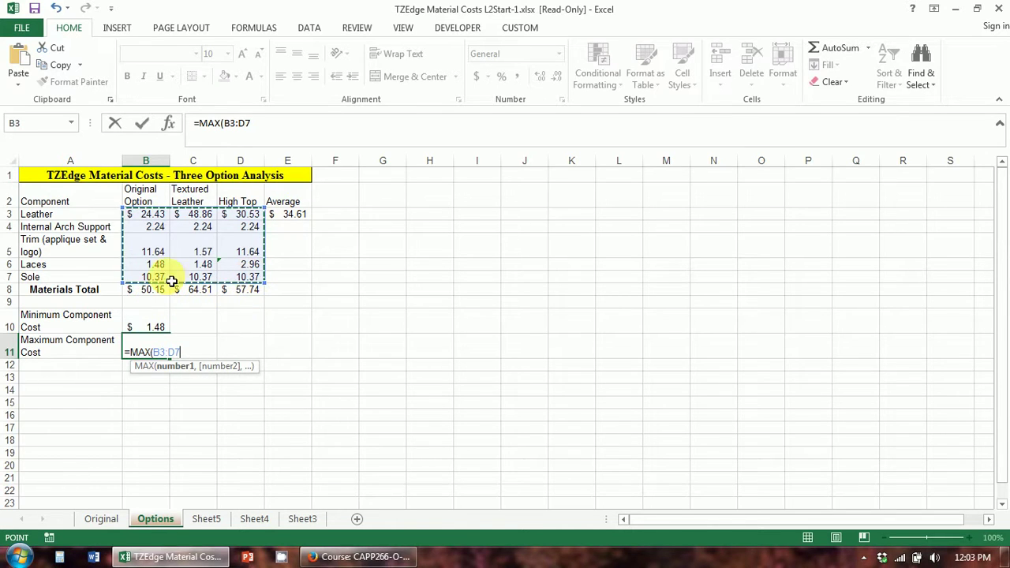
pyautogui.press('Return')
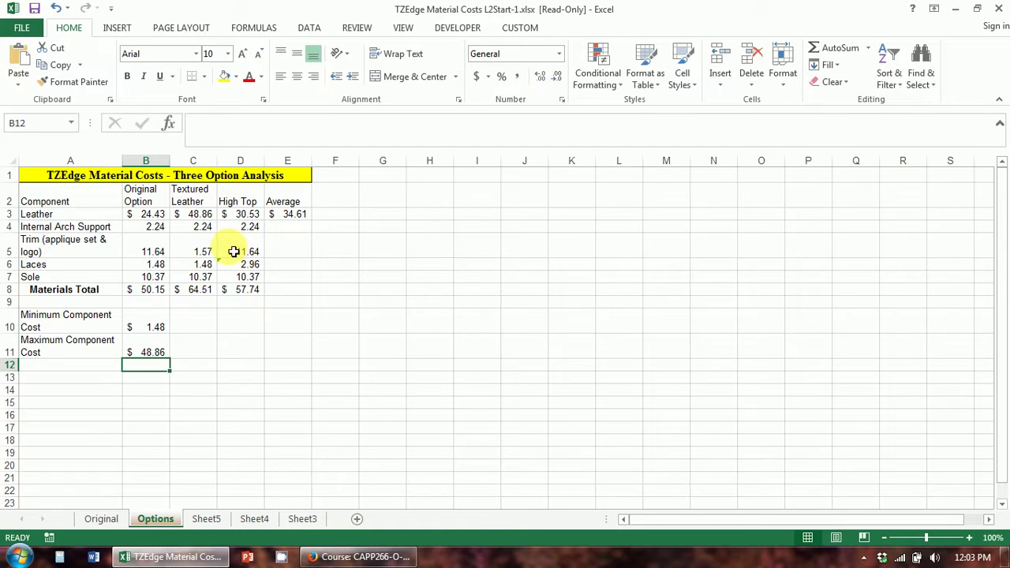
pyautogui.click(205, 214)
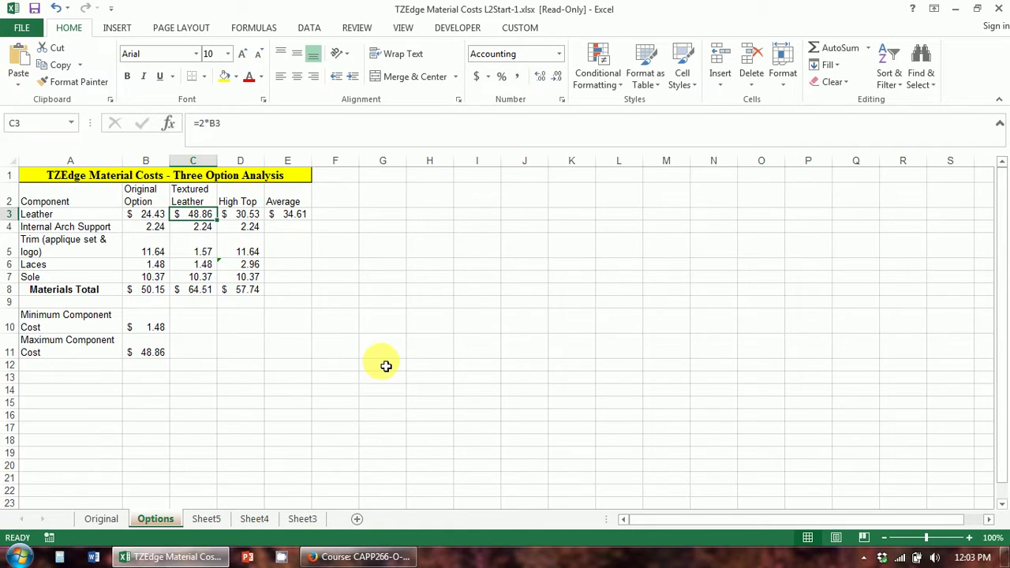
# Step: Average the Internal Arch Support costs in E4 with an AVERAGE formula over B4:D4
pyautogui.click(297, 219)
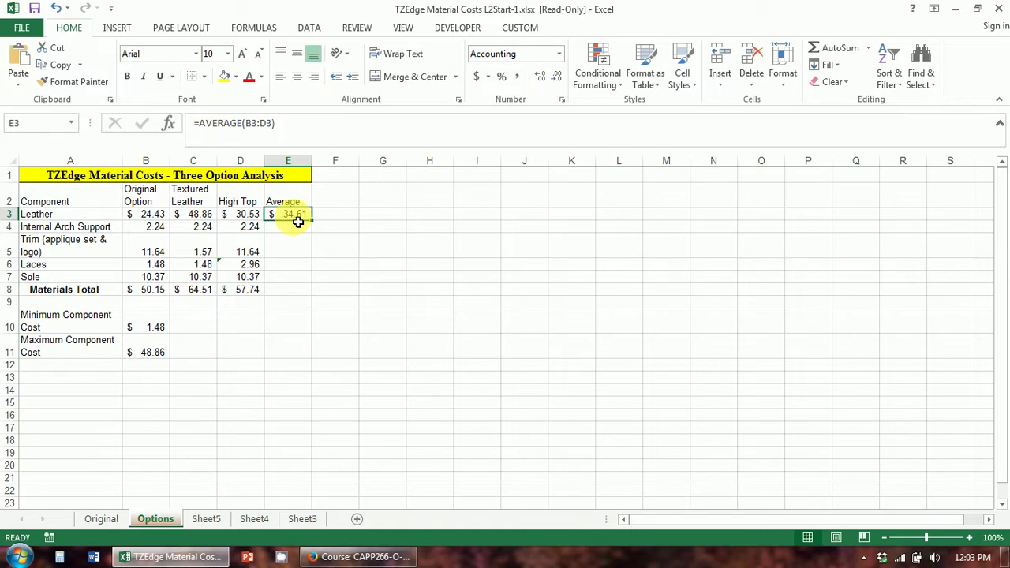
pyautogui.click(300, 227)
pyautogui.write('=')
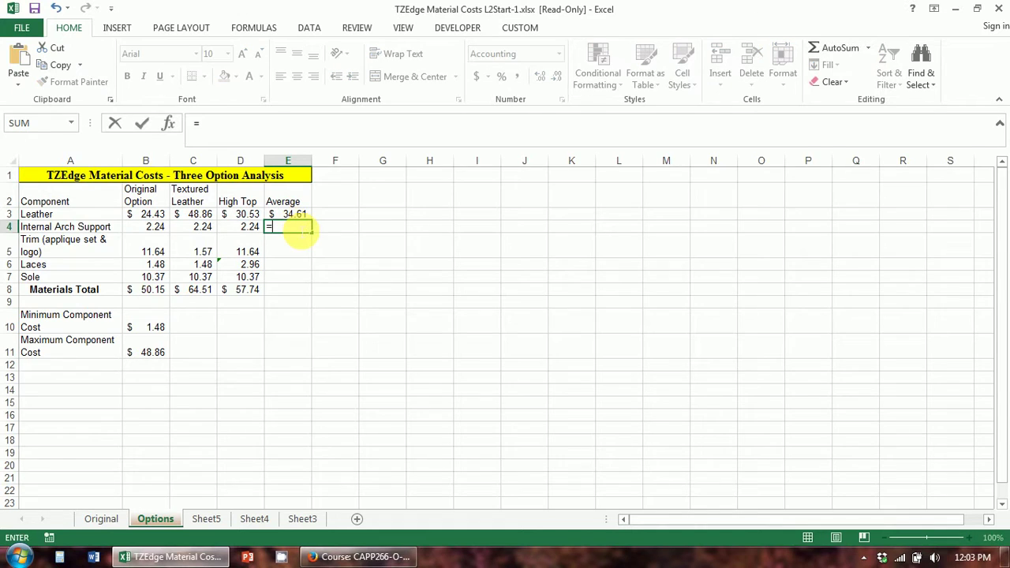
pyautogui.write('aver')
pyautogui.press('Tab')
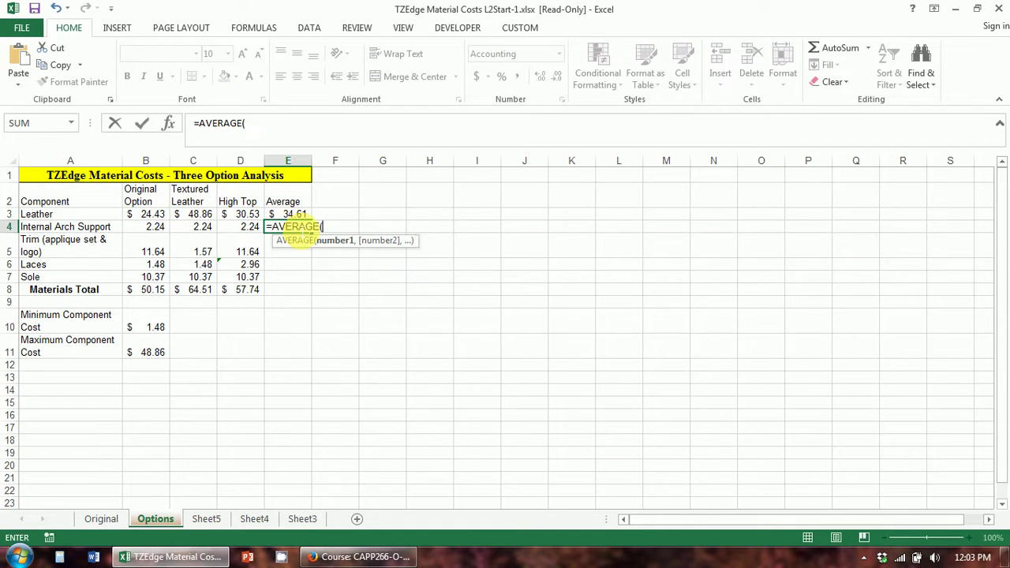
pyautogui.moveTo(149, 230); pyautogui.dragTo(247, 229)
pyautogui.press('Return')
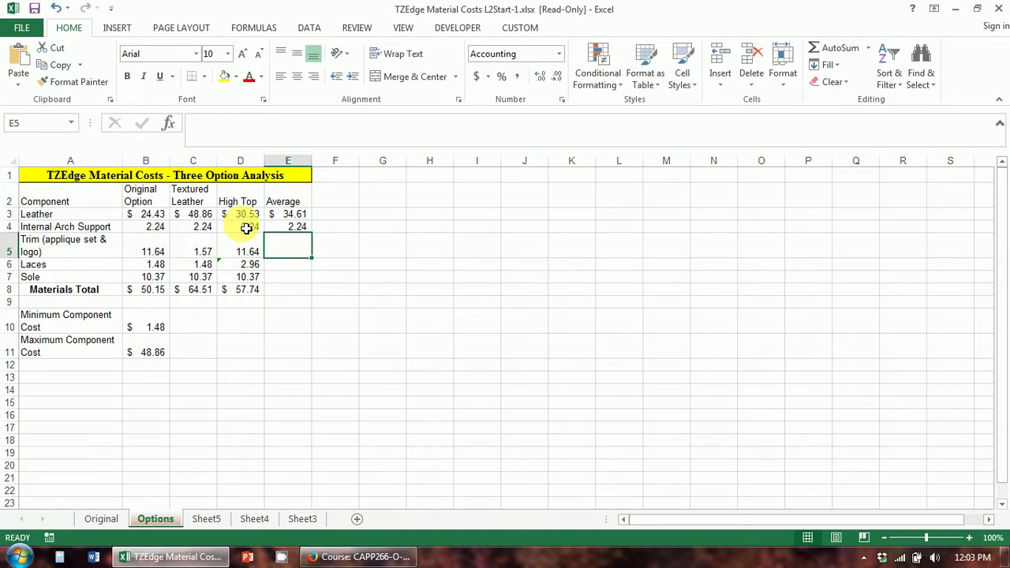
# Step: Average the Trim costs in E5 with an AVERAGE formula over B5:D5
pyautogui.write('=aver')
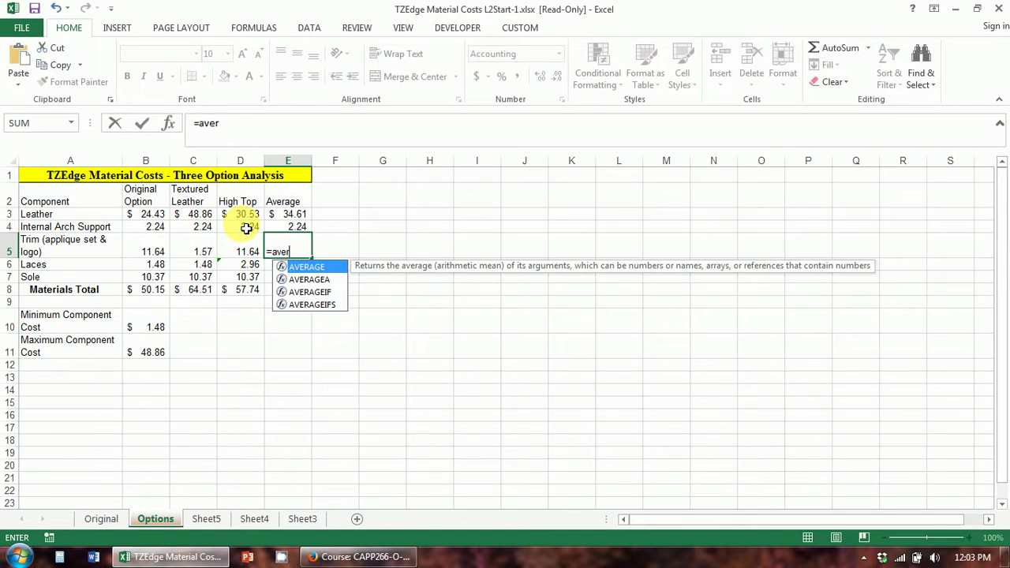
pyautogui.press('Tab')
pyautogui.moveTo(162, 252); pyautogui.dragTo(259, 245)
pyautogui.press('Return')
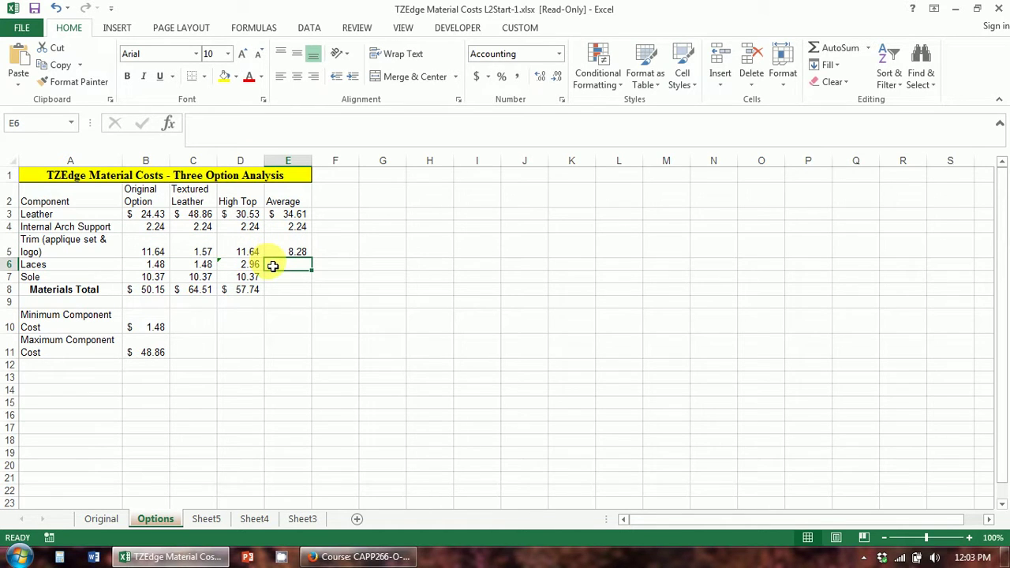
# Step: Average the Laces costs in E6 with an AVERAGE formula over B6:D6
pyautogui.write('=aver')
pyautogui.press('Tab')
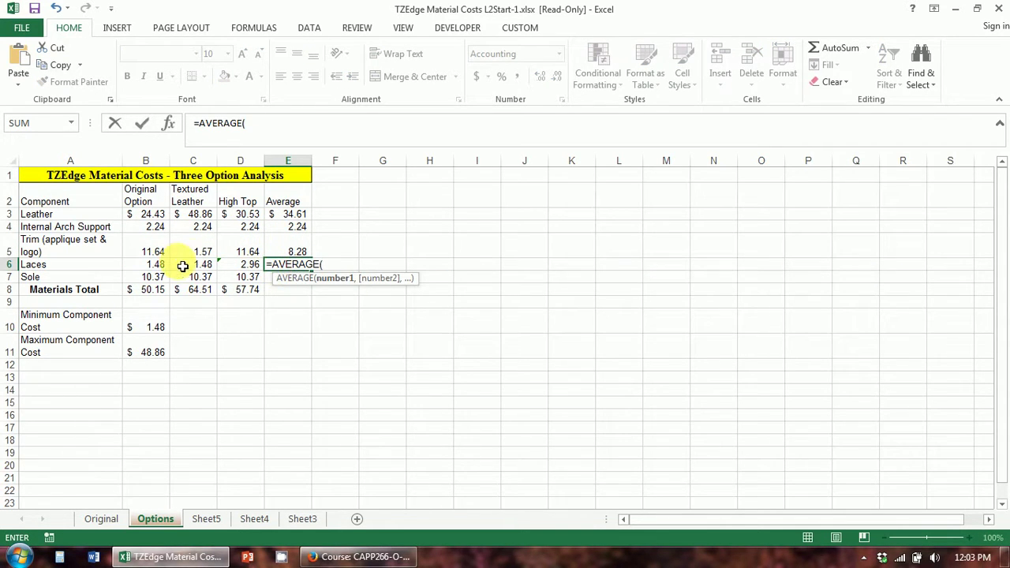
pyautogui.moveTo(148, 270); pyautogui.dragTo(242, 269)
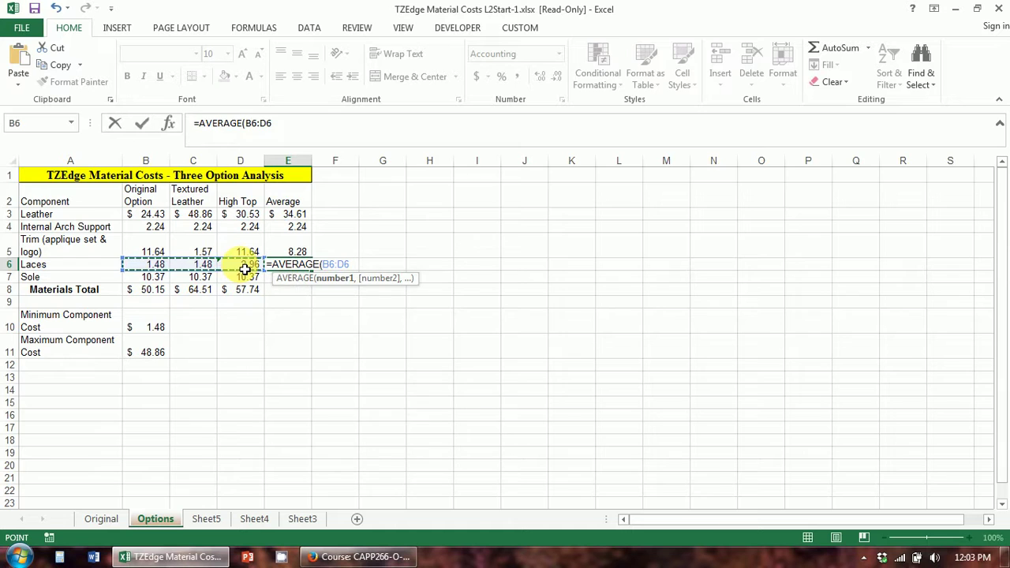
pyautogui.press('Return')
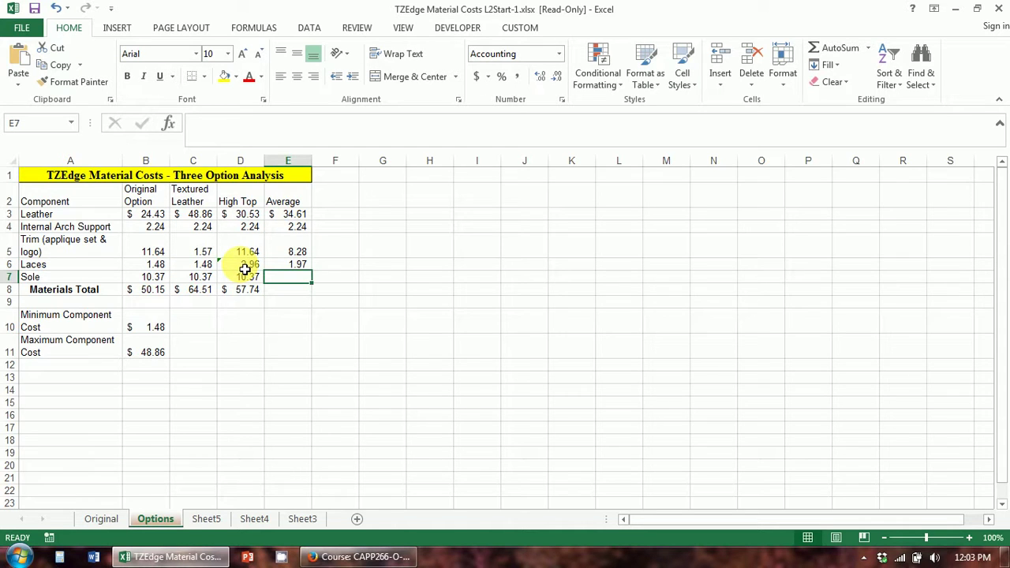
# Step: Average the Sole costs in E7 with an AVERAGE formula over B7:D7
pyautogui.write('=ave')
pyautogui.press('Tab')
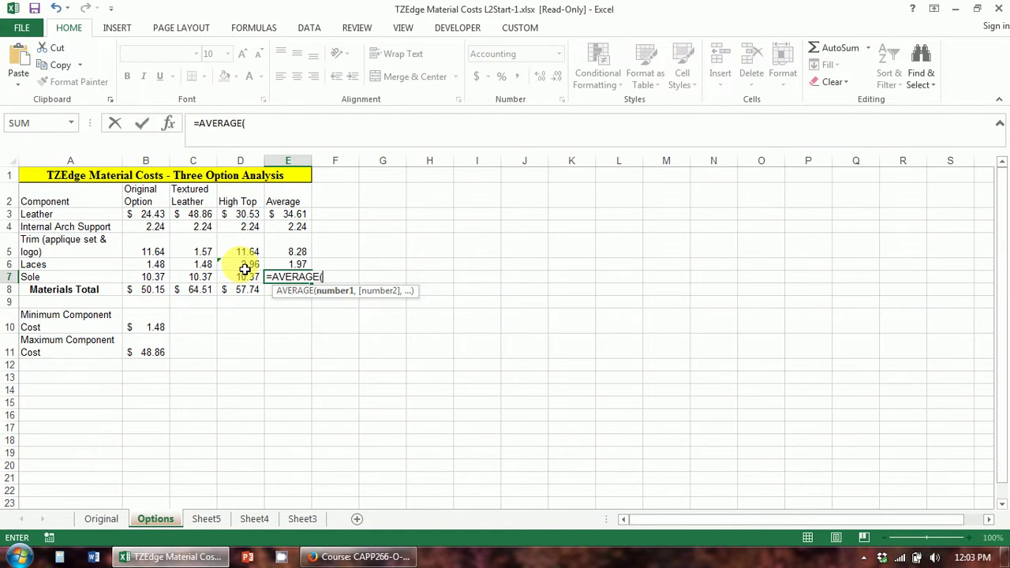
pyautogui.moveTo(147, 278); pyautogui.dragTo(236, 278)
pyautogui.press('Return')
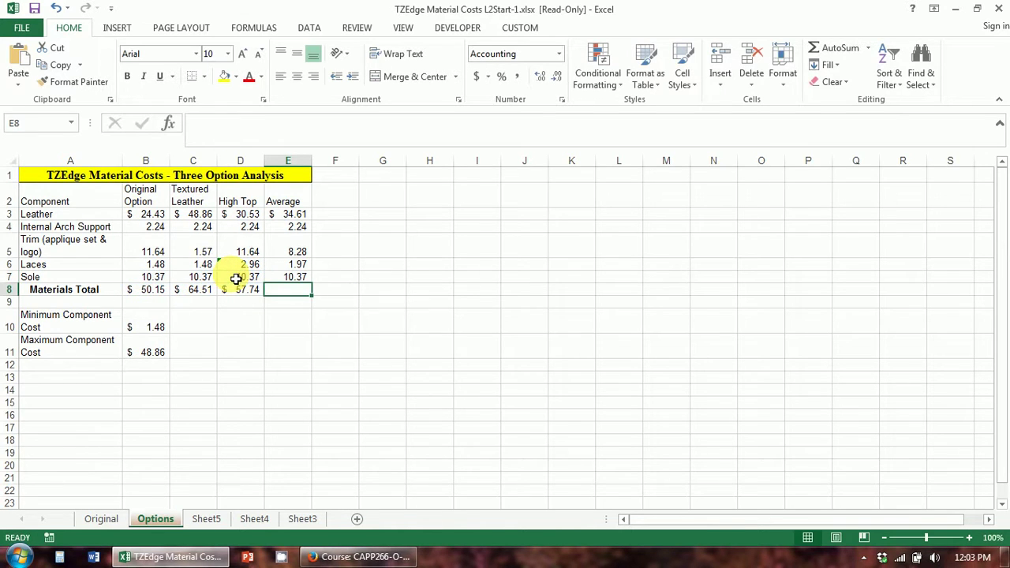
# Step: Average the three Materials Total values in E8 with an AVERAGE formula over B8:D8
pyautogui.write('=ave')
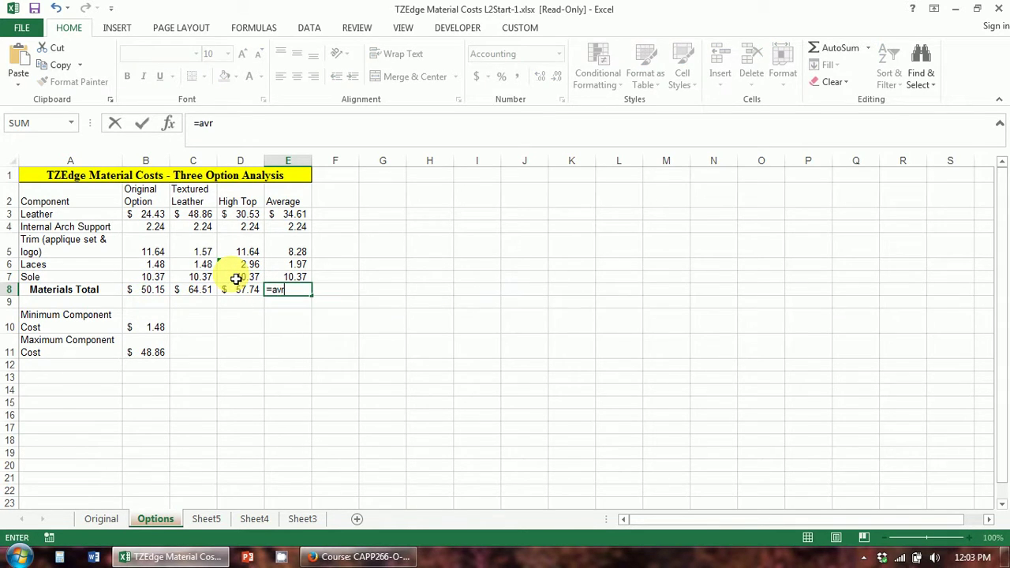
pyautogui.press('Tab')
pyautogui.moveTo(140, 289); pyautogui.dragTo(251, 295)
pyautogui.press('Return')
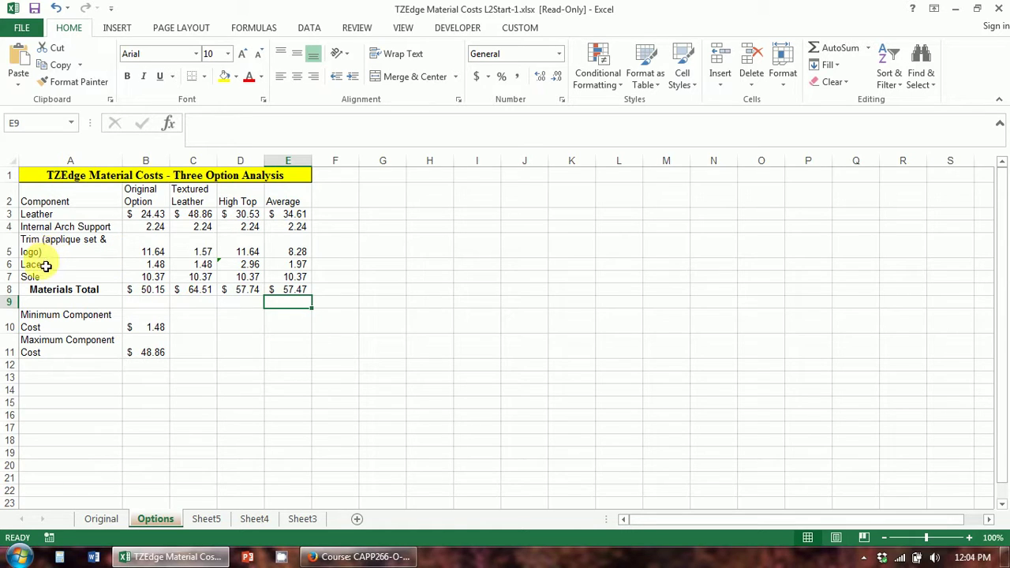
# Step: Insert three blank rows between the Laces and Sole rows, at rows 7 to 9
pyautogui.click(12, 277)
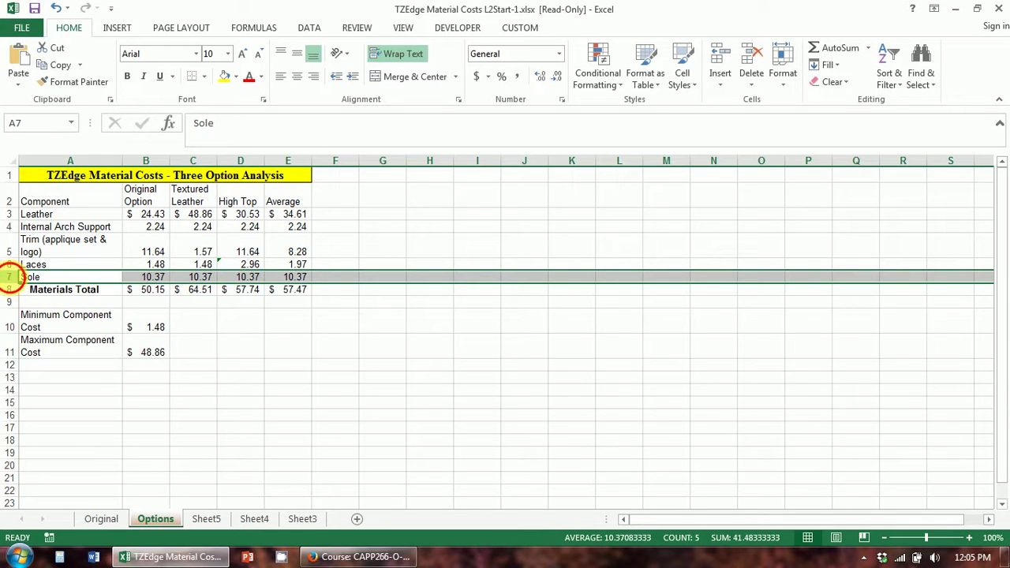
pyautogui.moveTo(11, 282); pyautogui.dragTo(11, 302)
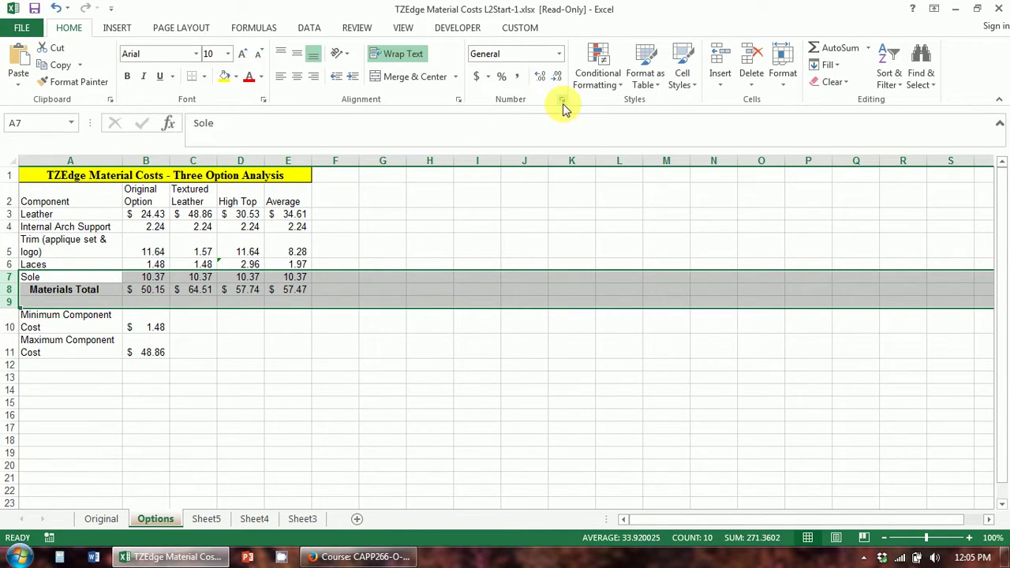
pyautogui.click(719, 57)
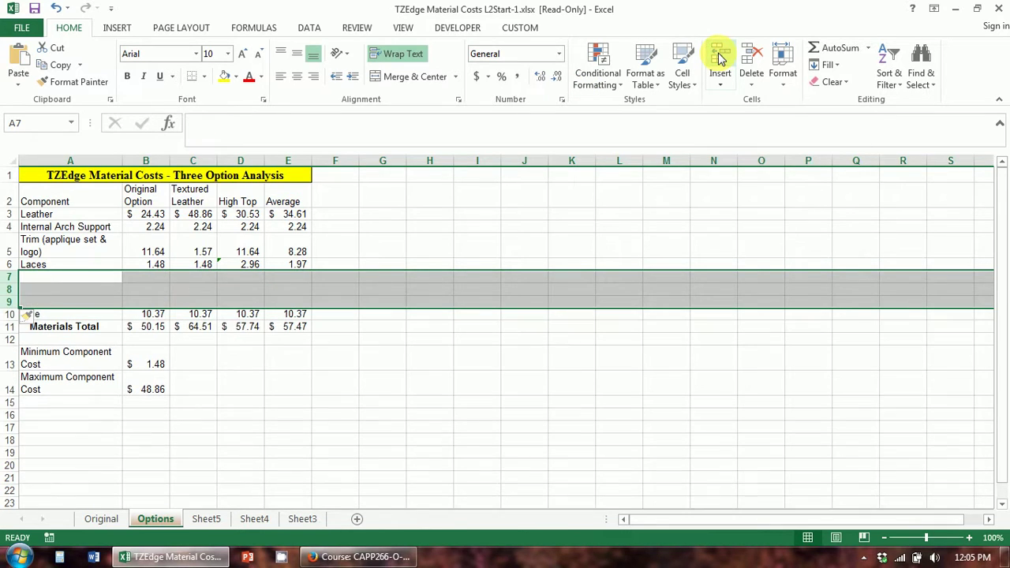
# Step: Enter the component labels Toe Support Brace, Toe Support Pad and Back Support Cusion in A7:A9
pyautogui.click(107, 280)
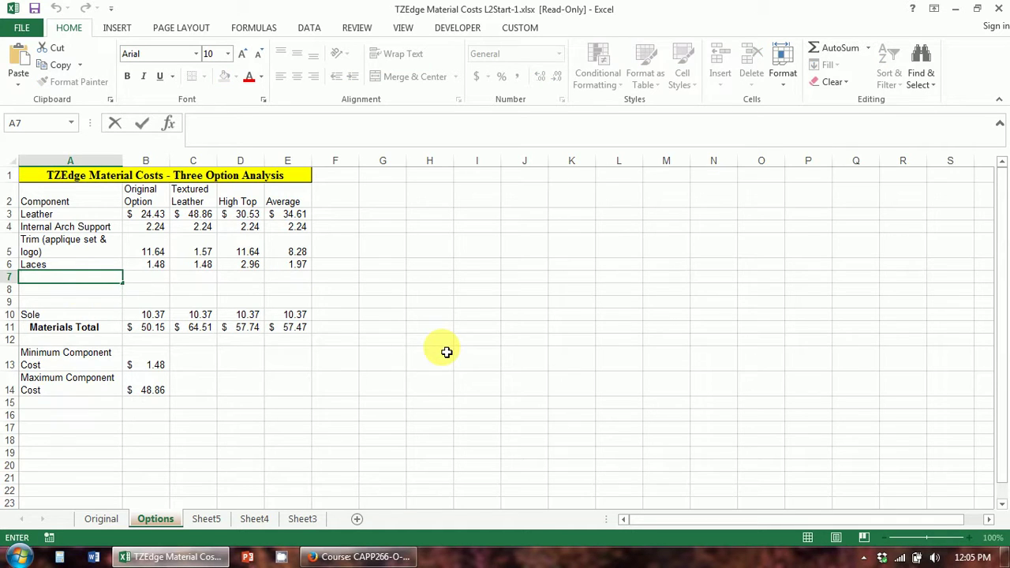
pyautogui.write('To')
pyautogui.press('BackSpace')
pyautogui.write('oe Support Brace')
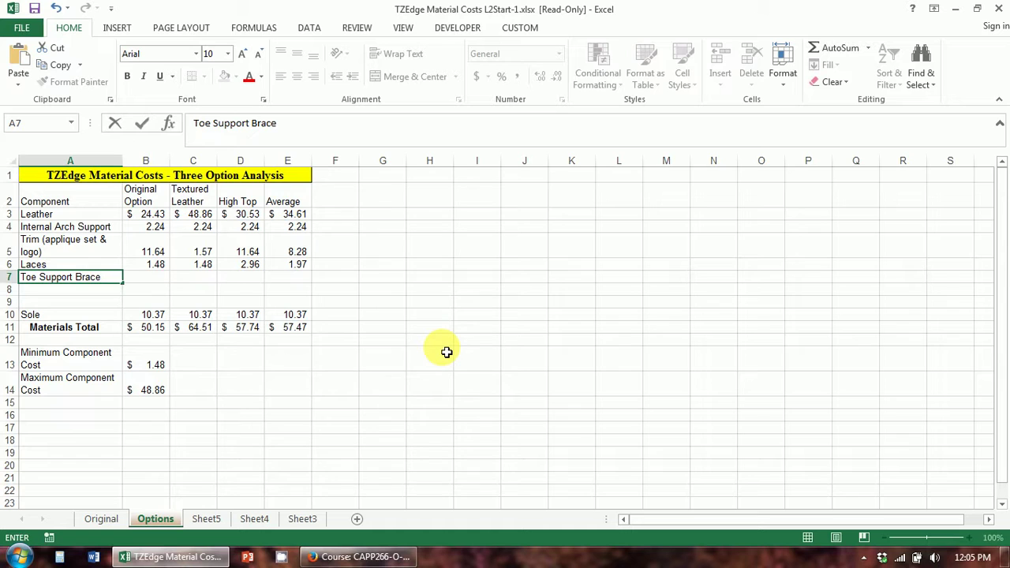
pyautogui.hotkey('ctrl', 'Return')
pyautogui.press('Return')
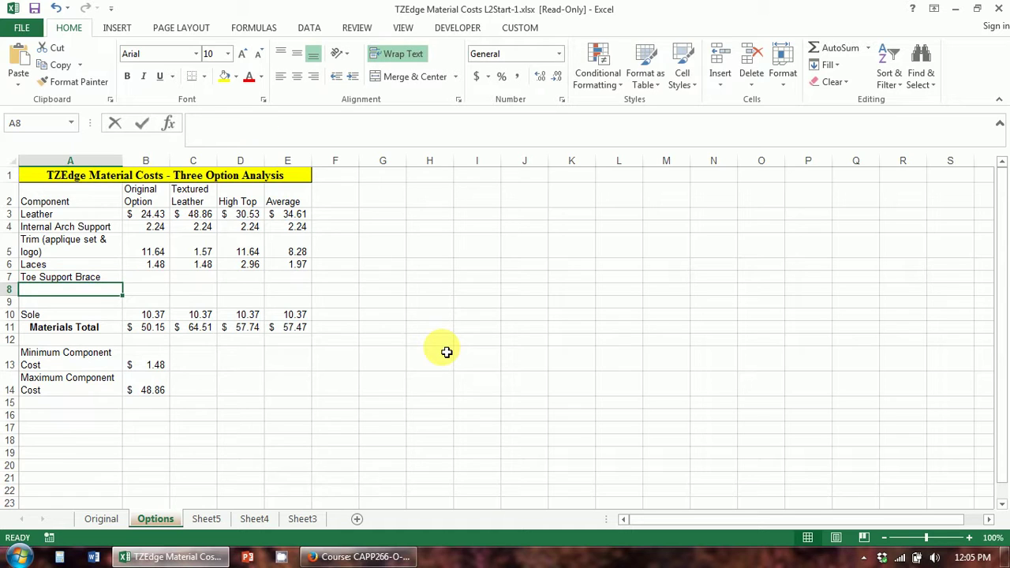
pyautogui.write('Toe Support Pad')
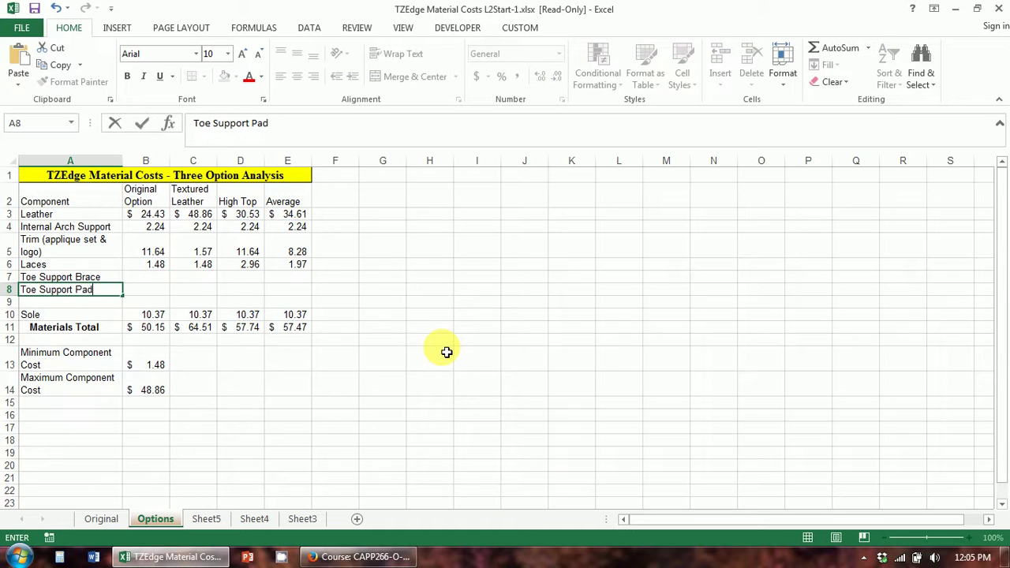
pyautogui.press('Return')
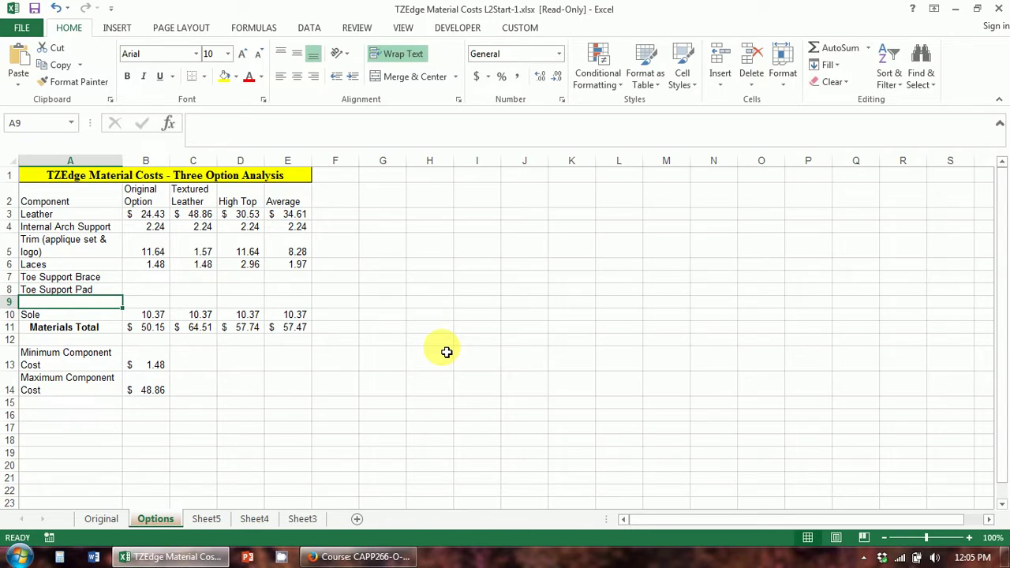
pyautogui.write('Ba')
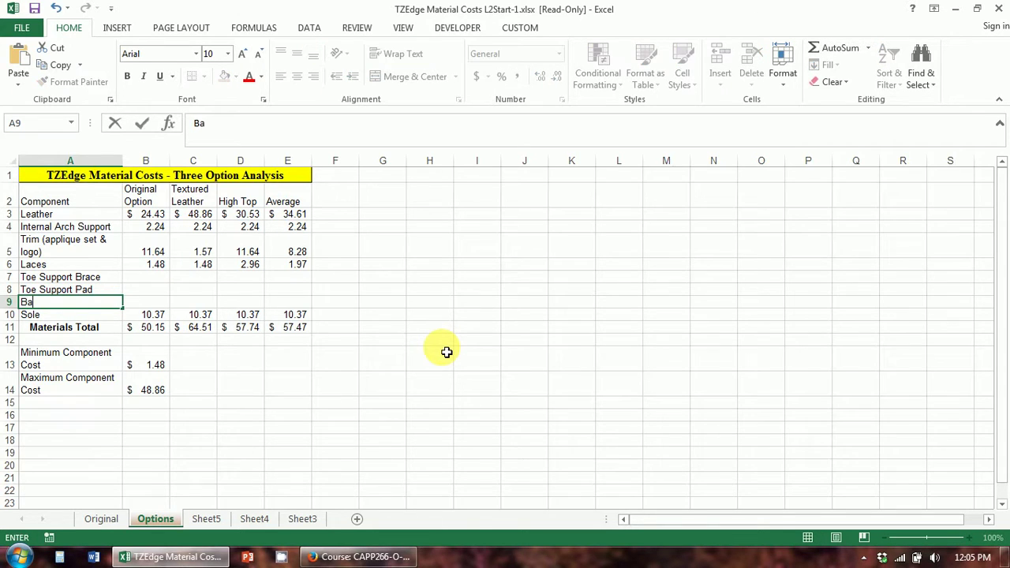
pyautogui.write('ck Support Cusion')
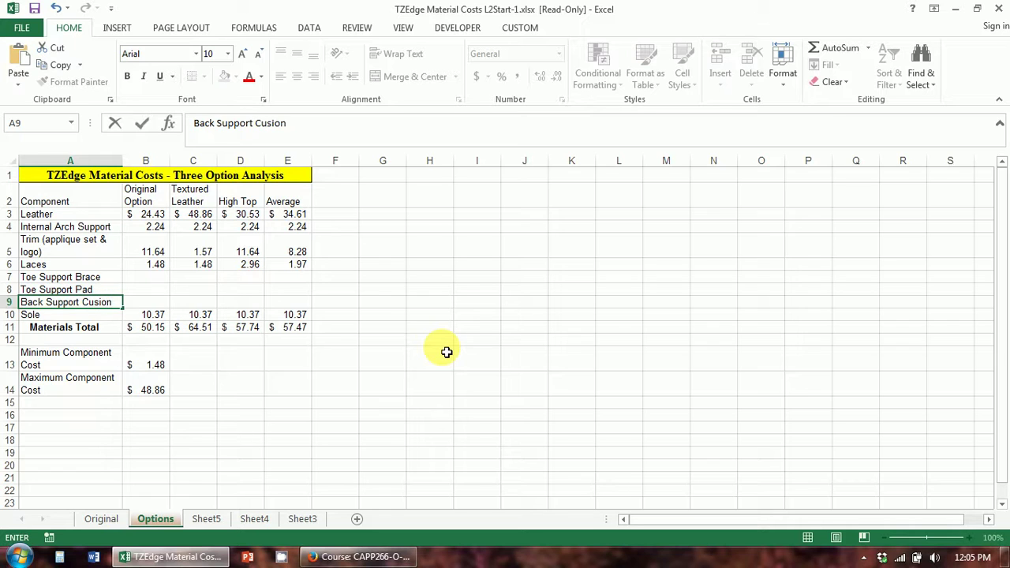
pyautogui.hotkey('ctrl', 'Return')
pyautogui.press('Down')
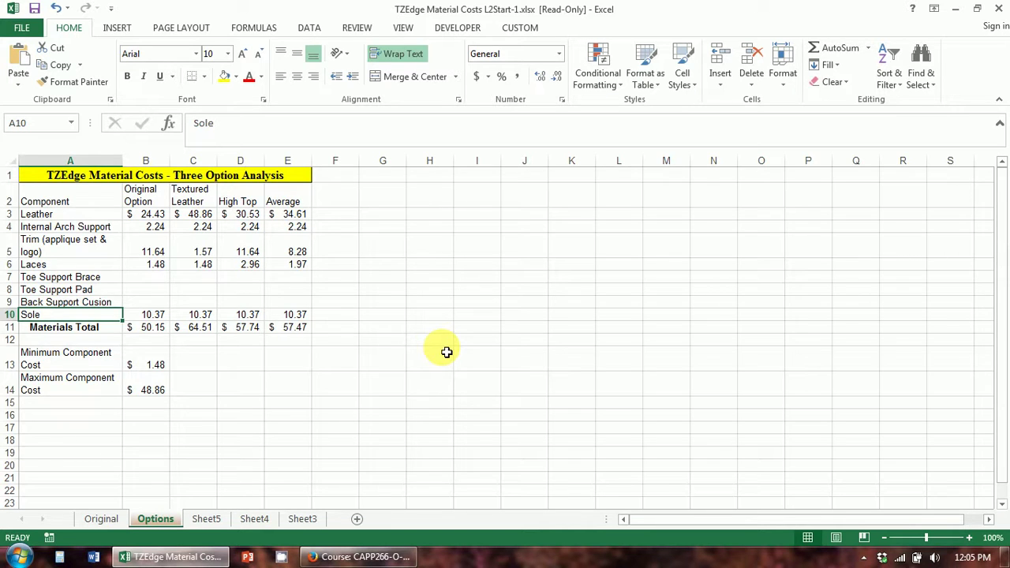
# Step: Enter the Textured Leather costs 1.27, 3.29 and 5 for the three new components in C7:C9
pyautogui.click(206, 282)
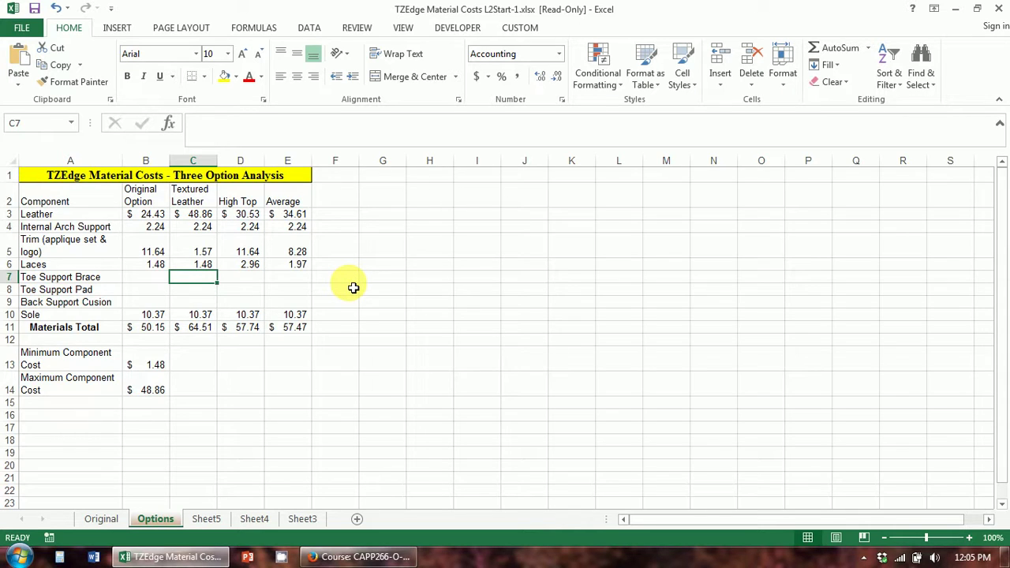
pyautogui.write('1.27')
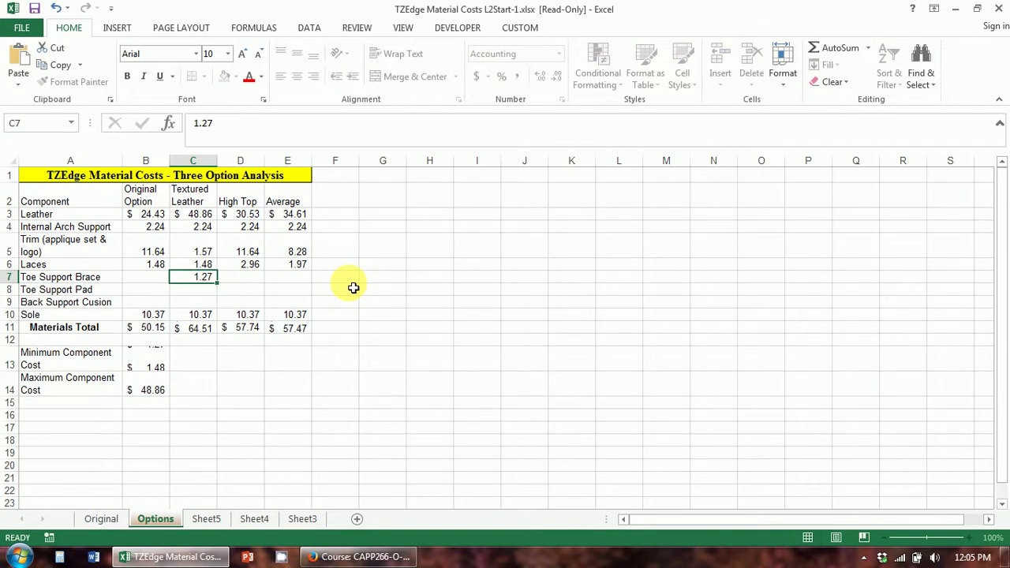
pyautogui.press('Return')
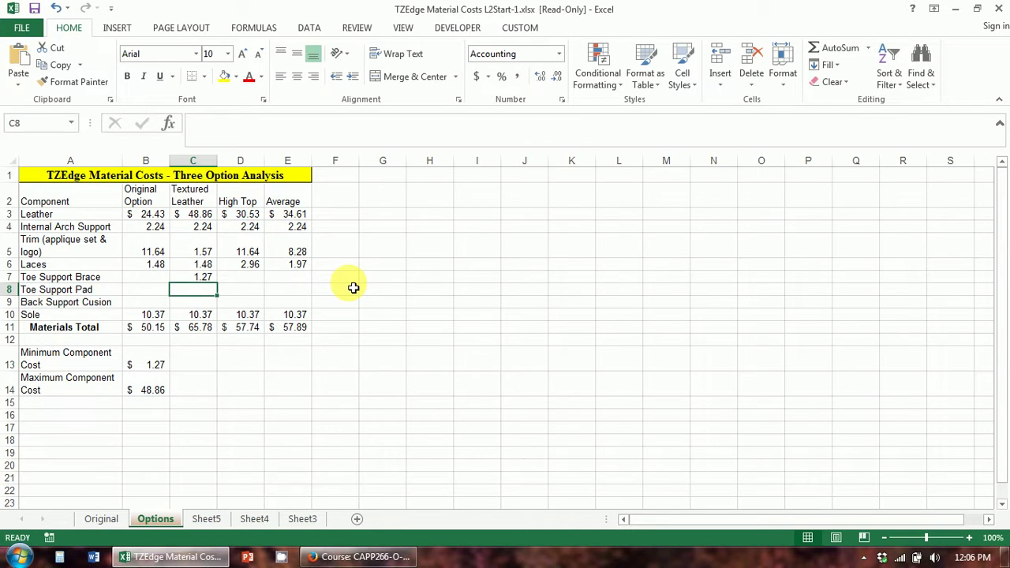
pyautogui.write('3.29')
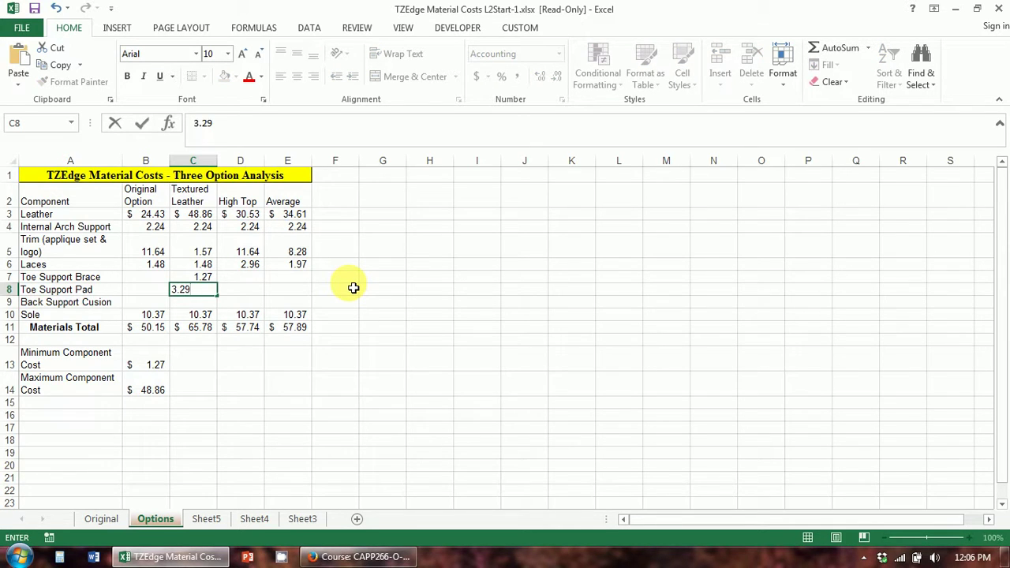
pyautogui.press('Return')
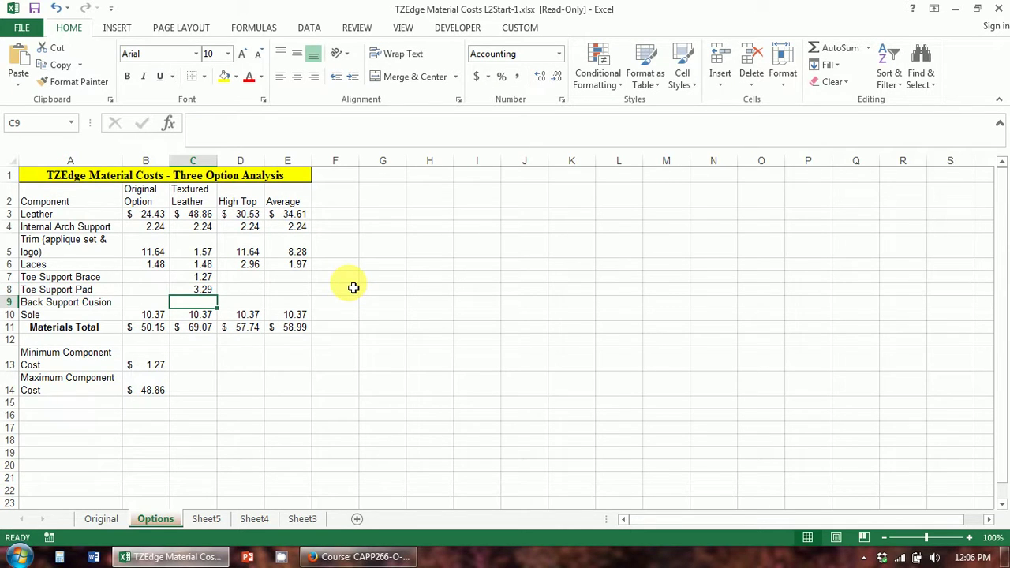
pyautogui.write('5')
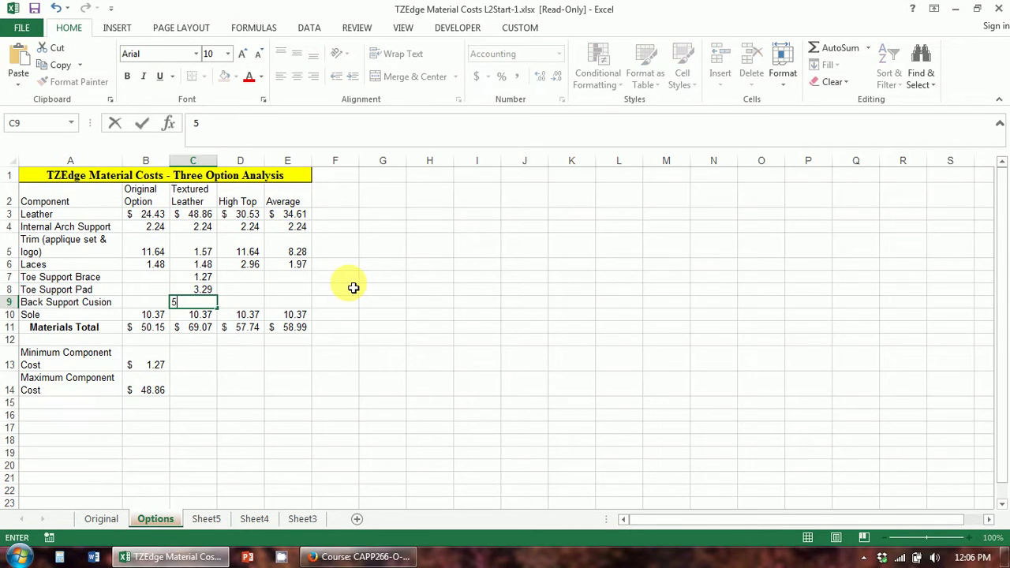
pyautogui.press('Return')
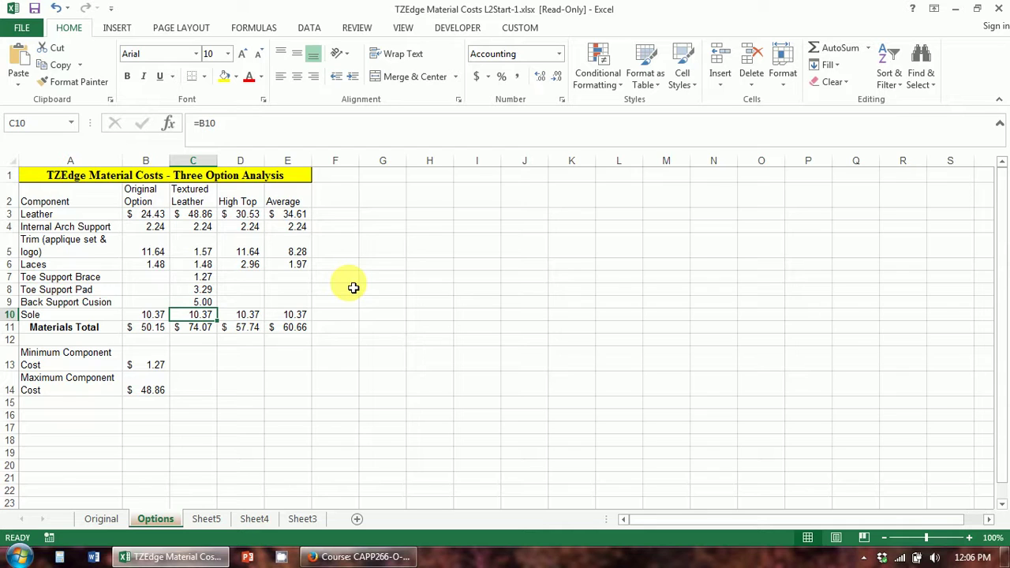
# Step: Enter 6.5 in D9 as the High Top cost of the Back Support Cusion
pyautogui.click(241, 302)
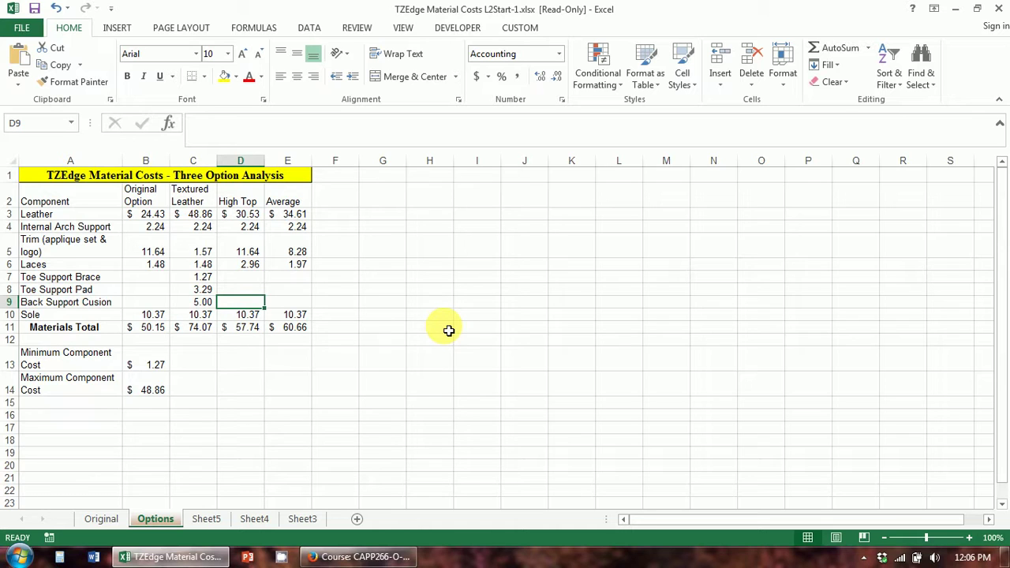
pyautogui.write('6.5')
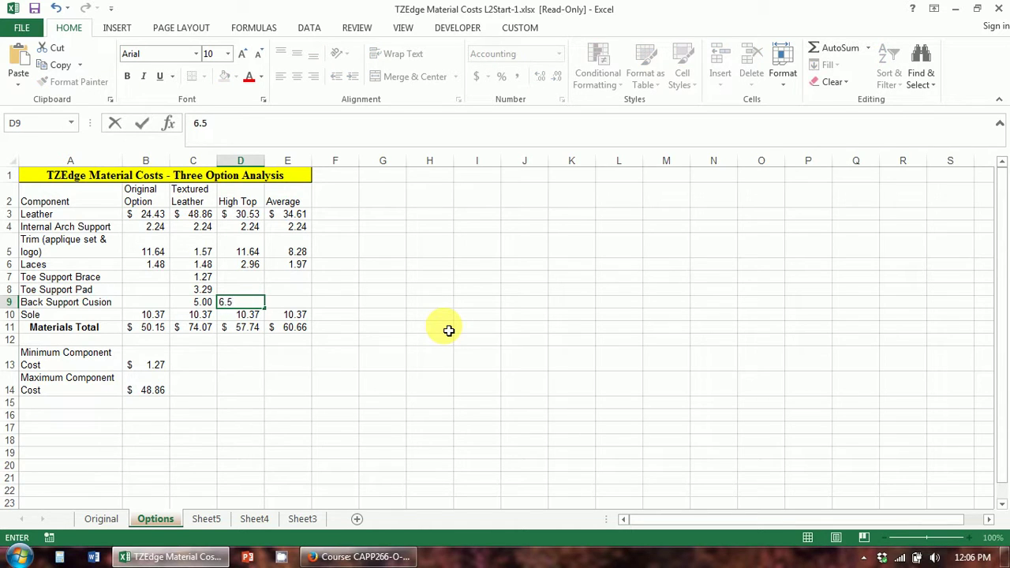
pyautogui.press('Return')
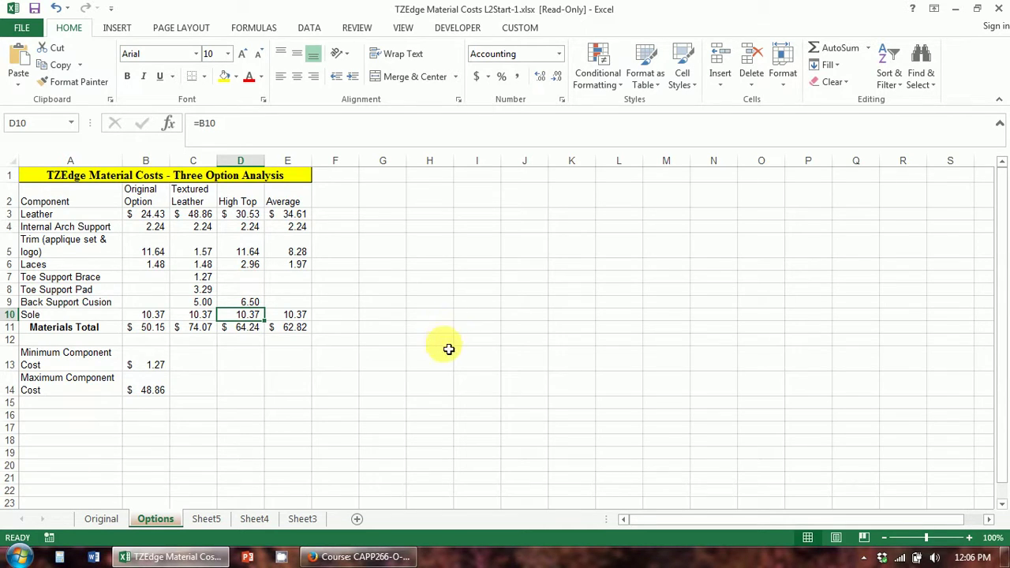
# Step: Check the ranges used by the MIN formula in B13 and the Textured Leather SUM formula in C11 against the inserted rows
pyautogui.click(146, 368)
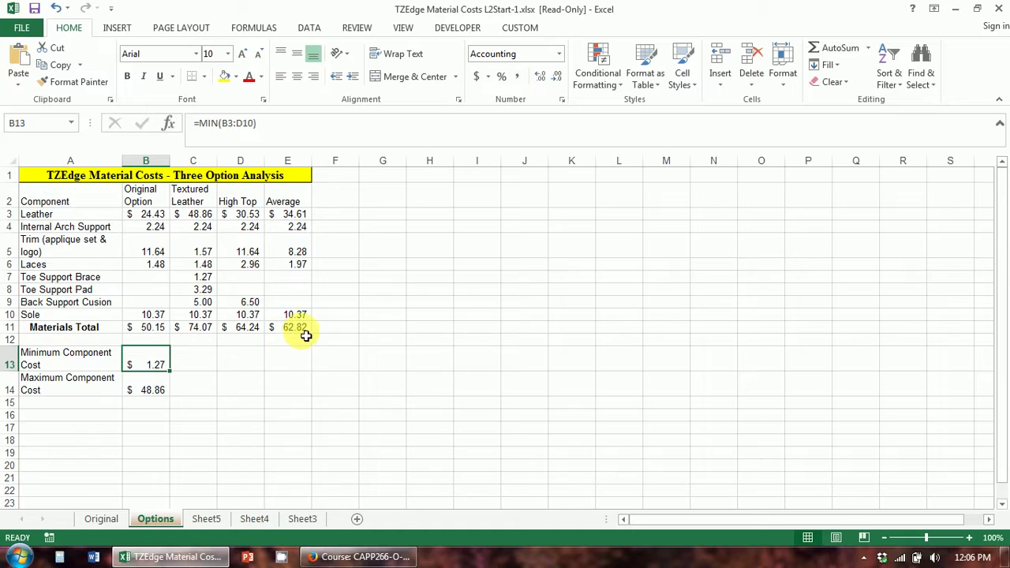
pyautogui.doubleClick(202, 331)
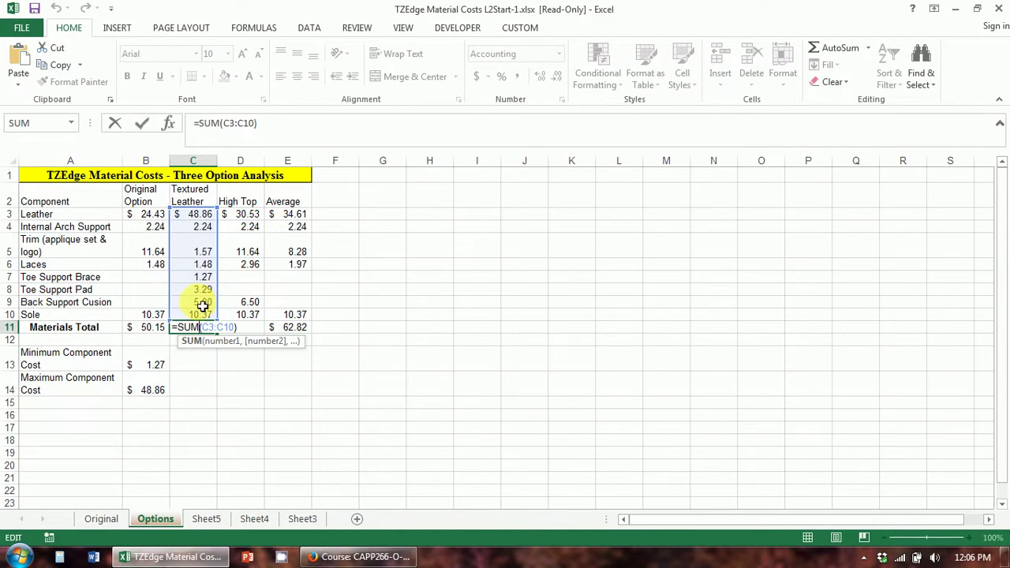
pyautogui.press('Return')
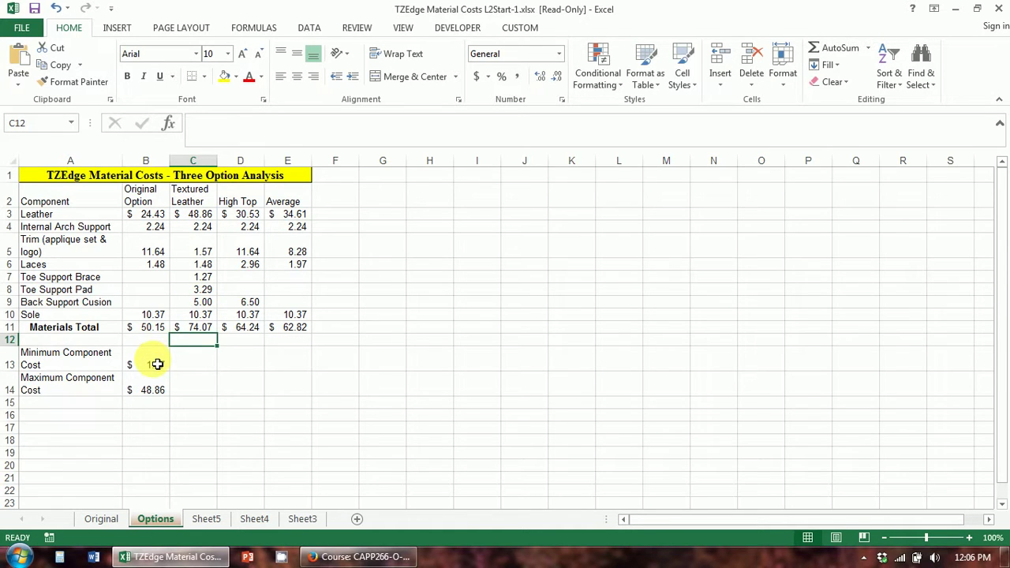
pyautogui.click(156, 363)
pyautogui.doubleClick(158, 364)
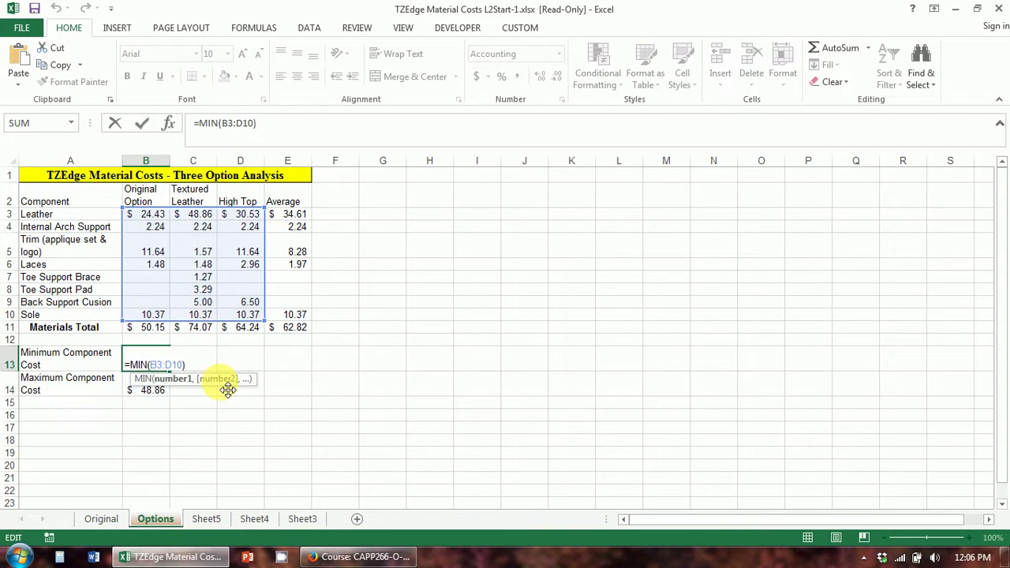
pyautogui.press('Return')
pyautogui.click(154, 364)
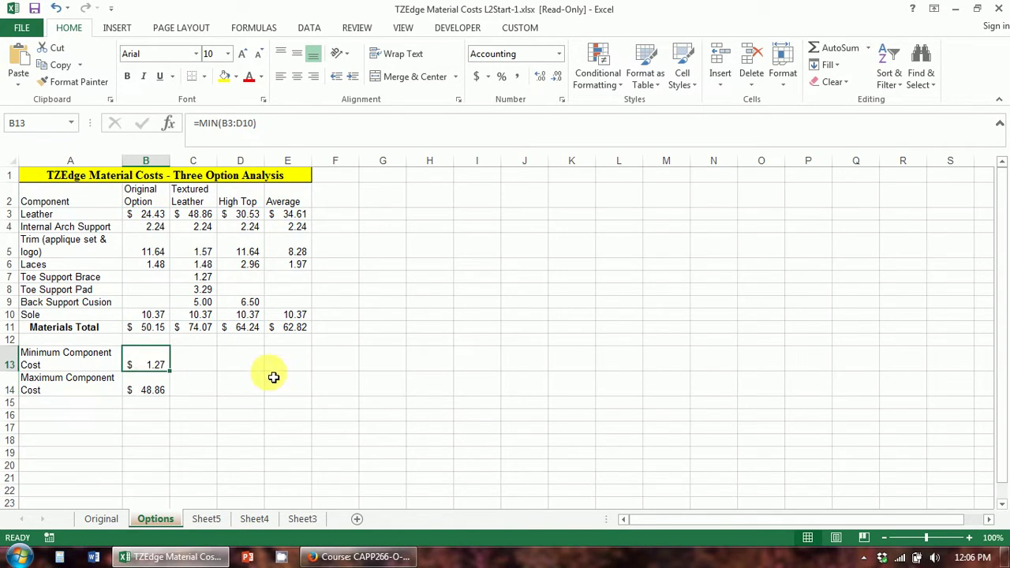
pyautogui.click(206, 277)
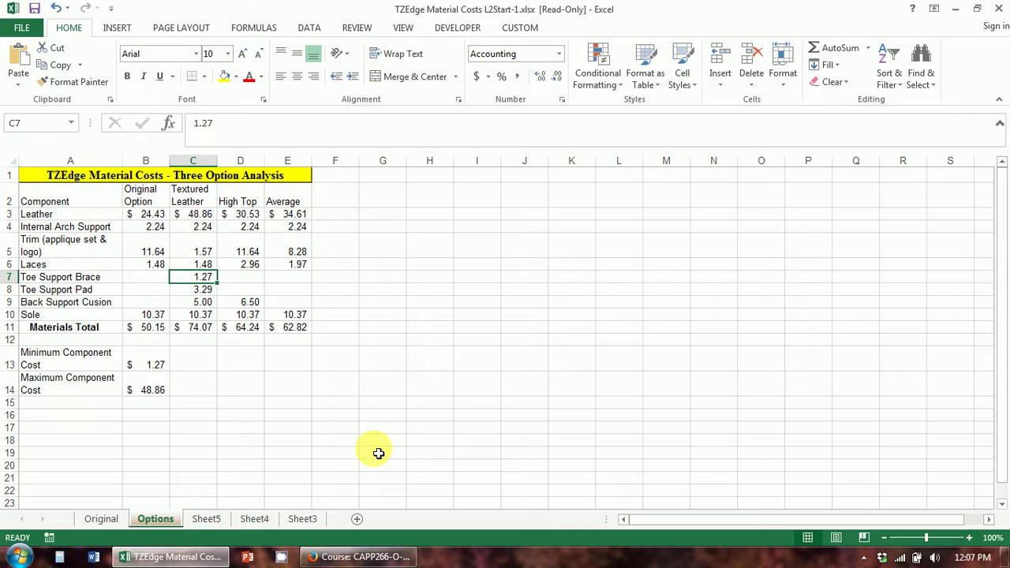
pyautogui.click(198, 326)
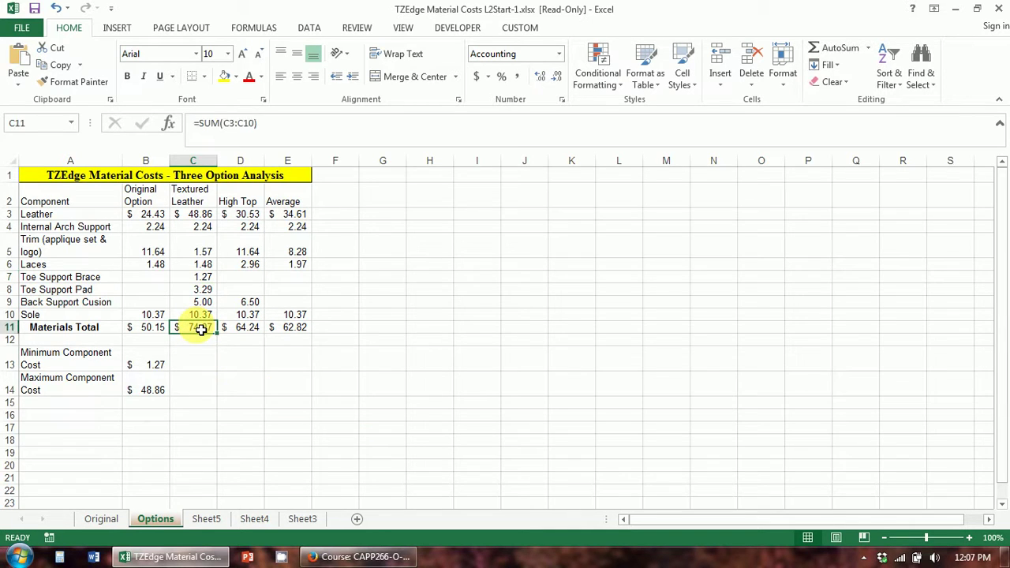
# Step: Highlight the cells covered by the Textured Leather total in C11 and inspect the Sole cost formula in C10
pyautogui.click(243, 123)
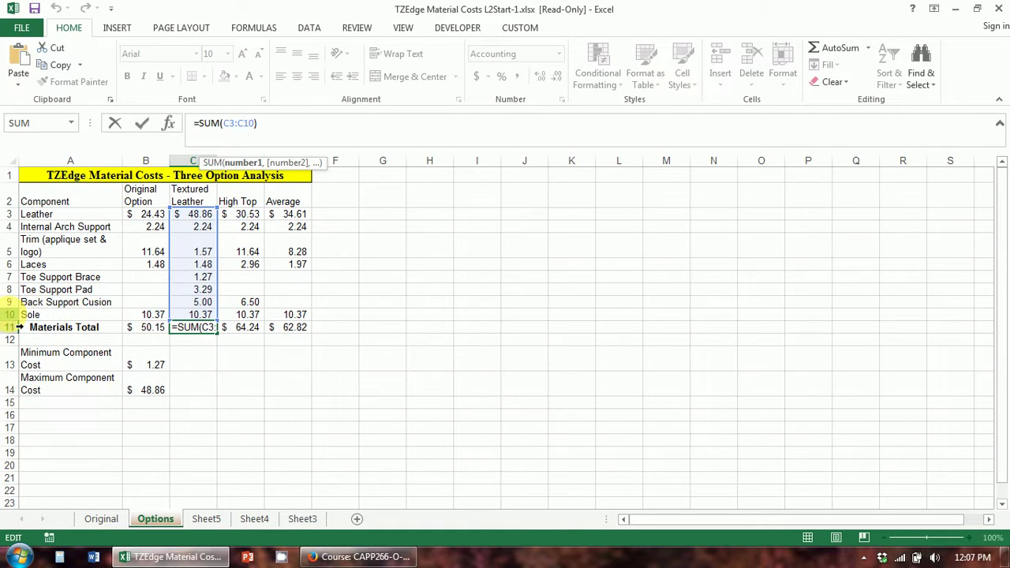
pyautogui.click(191, 317)
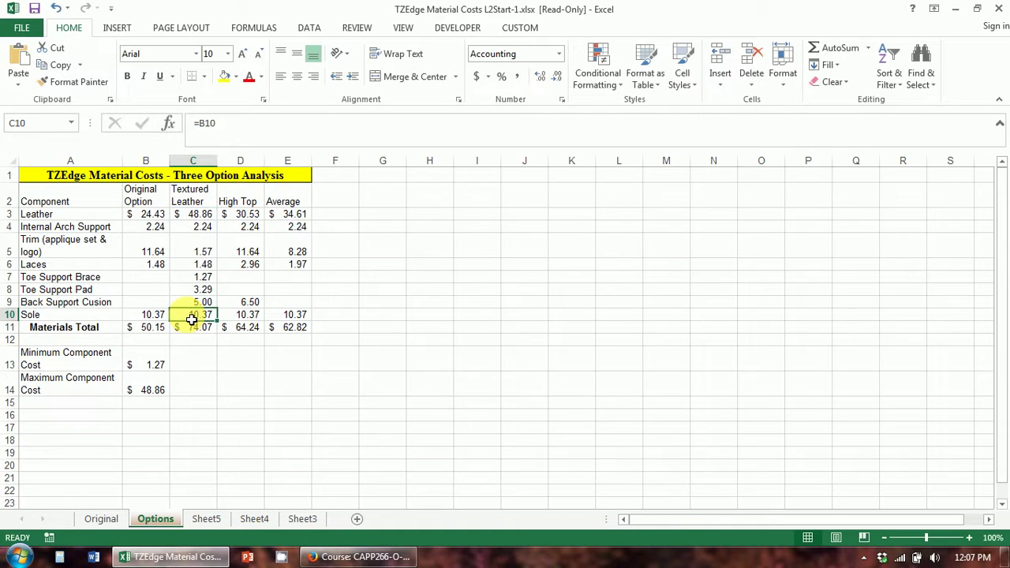
pyautogui.click(330, 386)
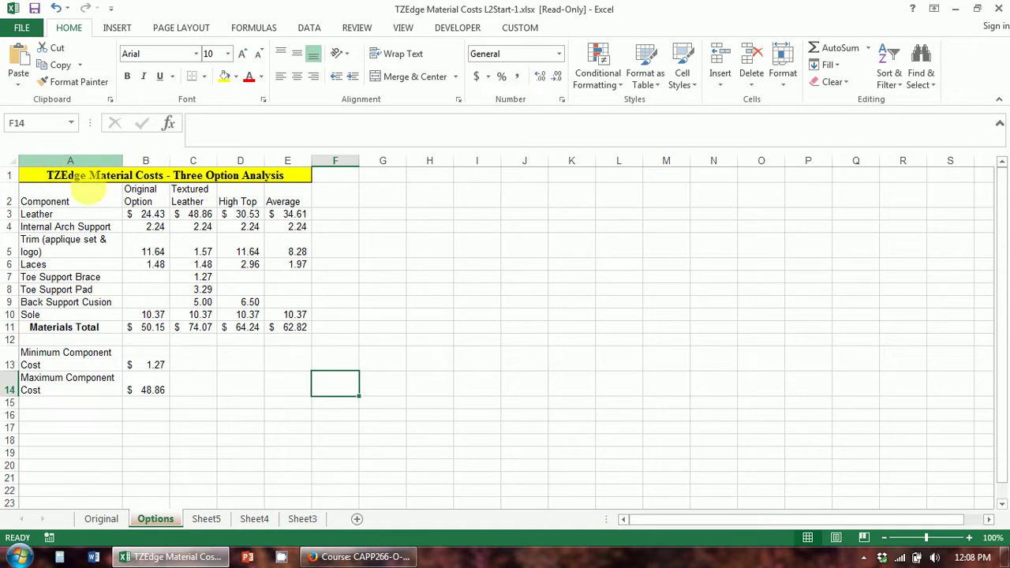
# Step: Enter an AVERAGE formula over B7:D7 in E7 for the Toe Support Brace
pyautogui.click(290, 282)
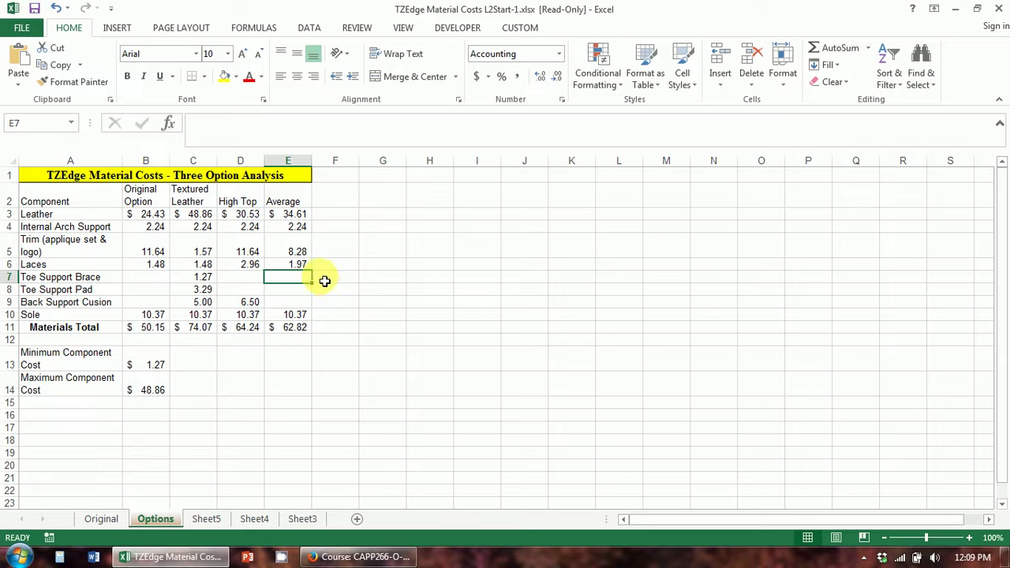
pyautogui.write('=a')
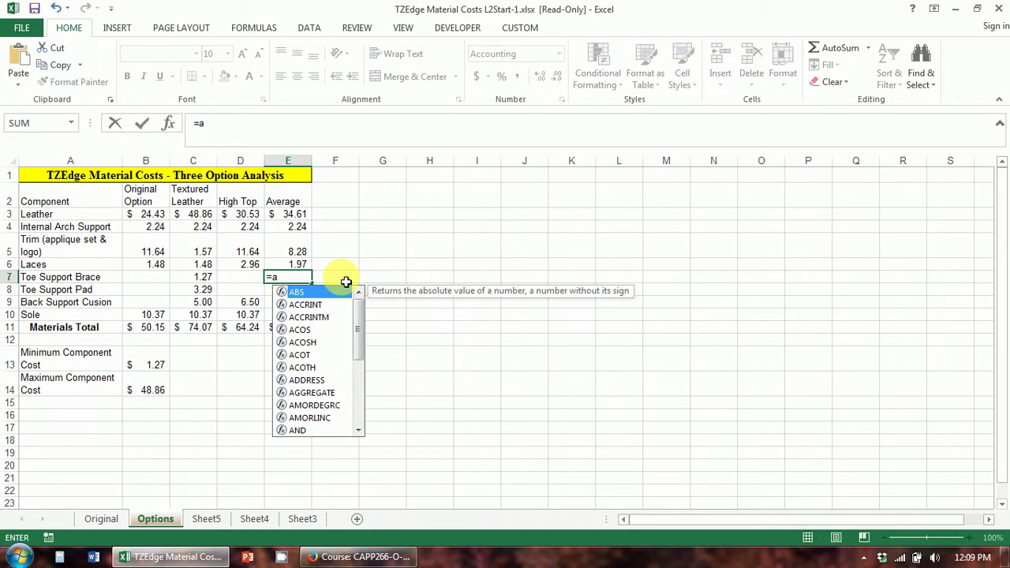
pyautogui.write('v')
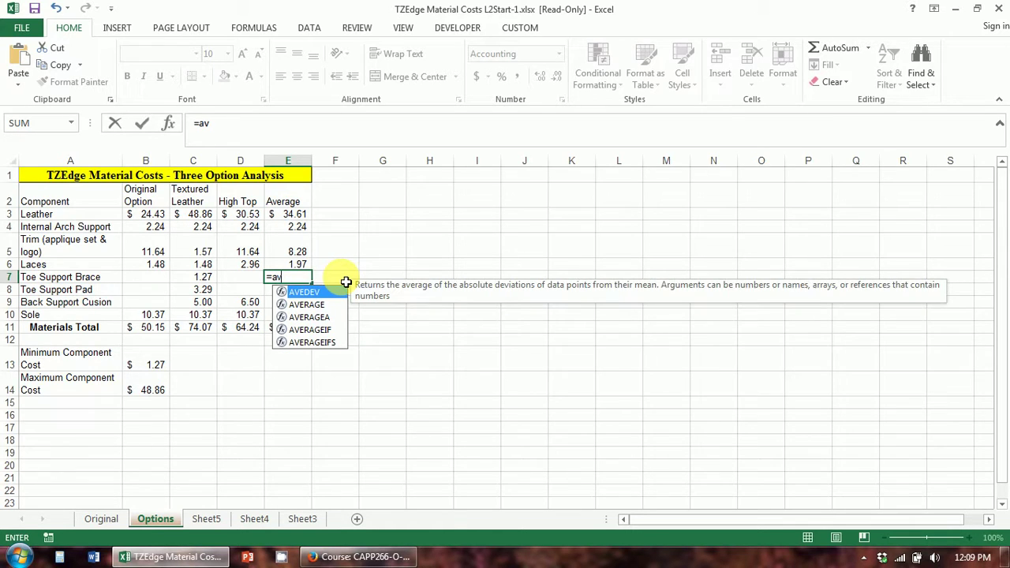
pyautogui.press('Down')
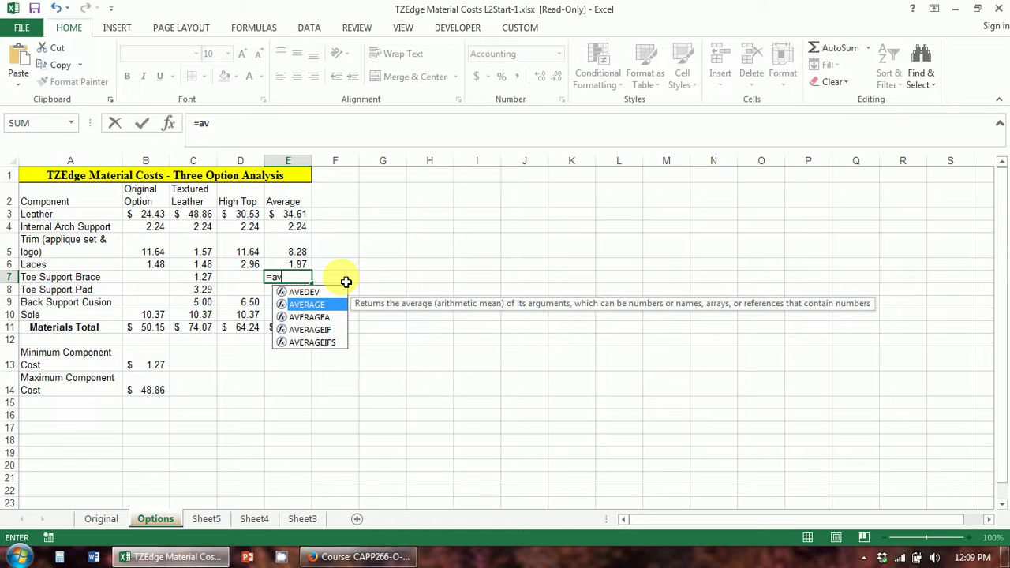
pyautogui.doubleClick(304, 306)
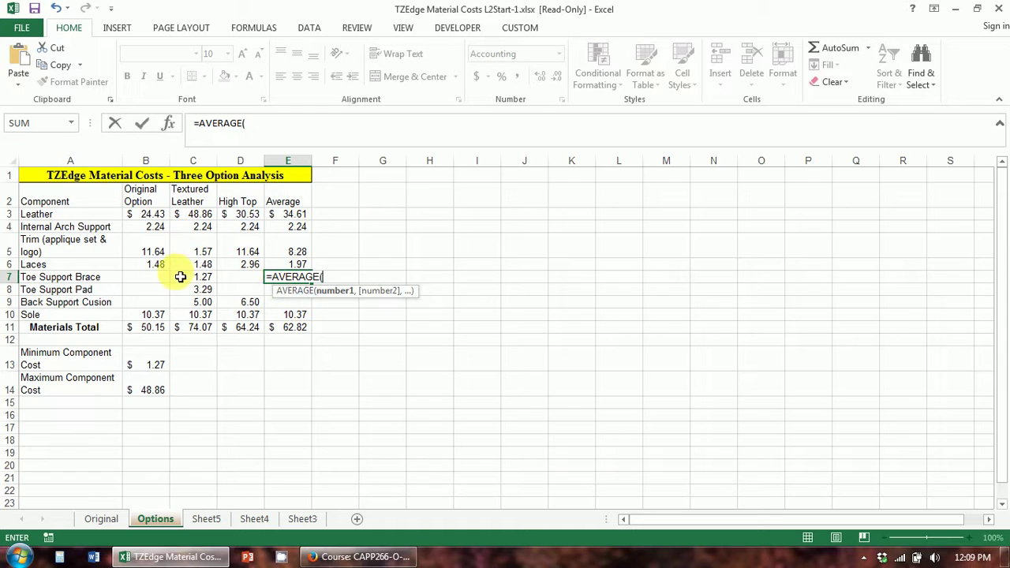
pyautogui.moveTo(166, 277); pyautogui.dragTo(255, 288)
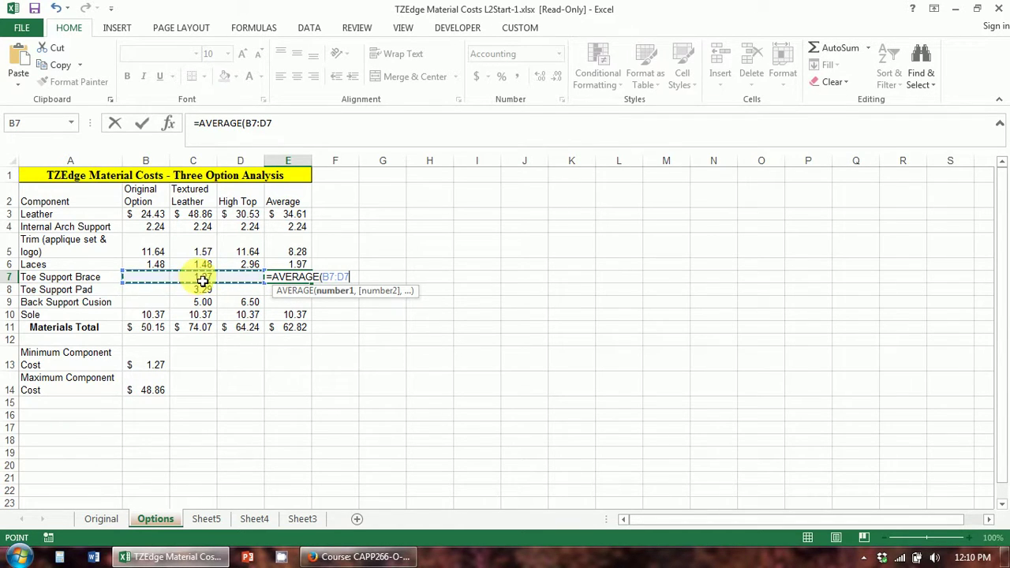
pyautogui.press('Return')
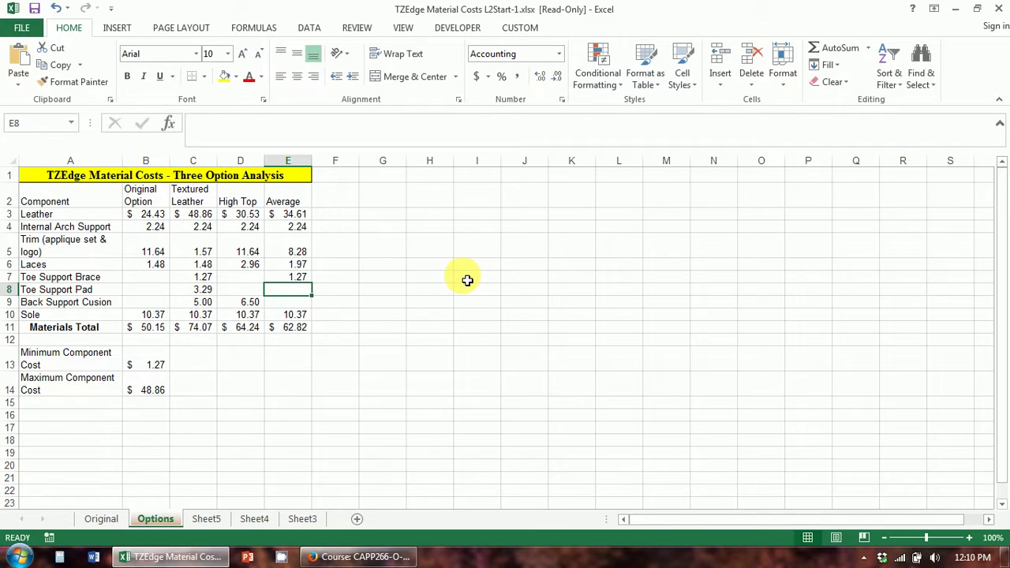
# Step: Enter an AVERAGE formula over B8:D8 in E8 for the Toe Support Pad
pyautogui.write('=av')
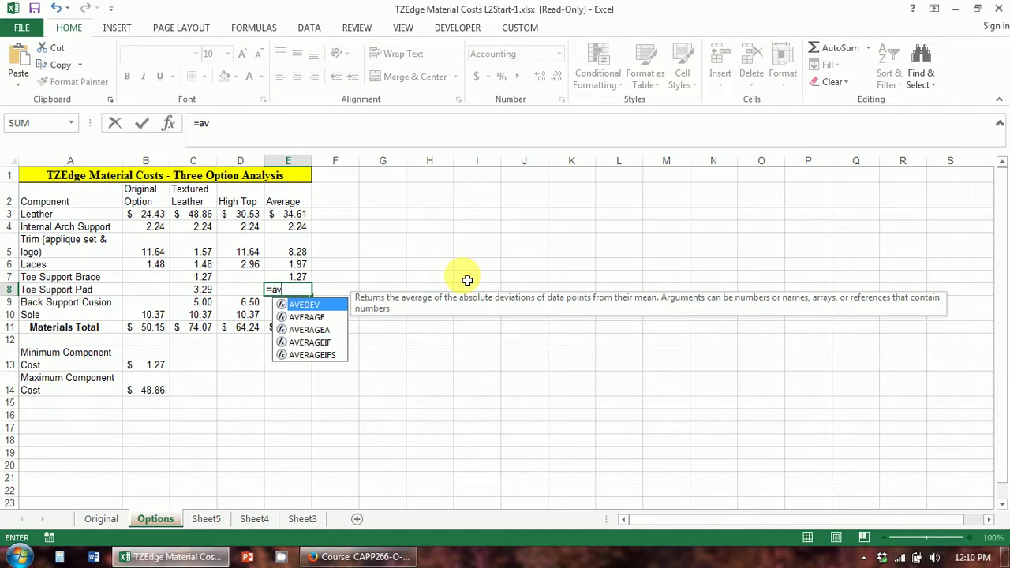
pyautogui.press('Down')
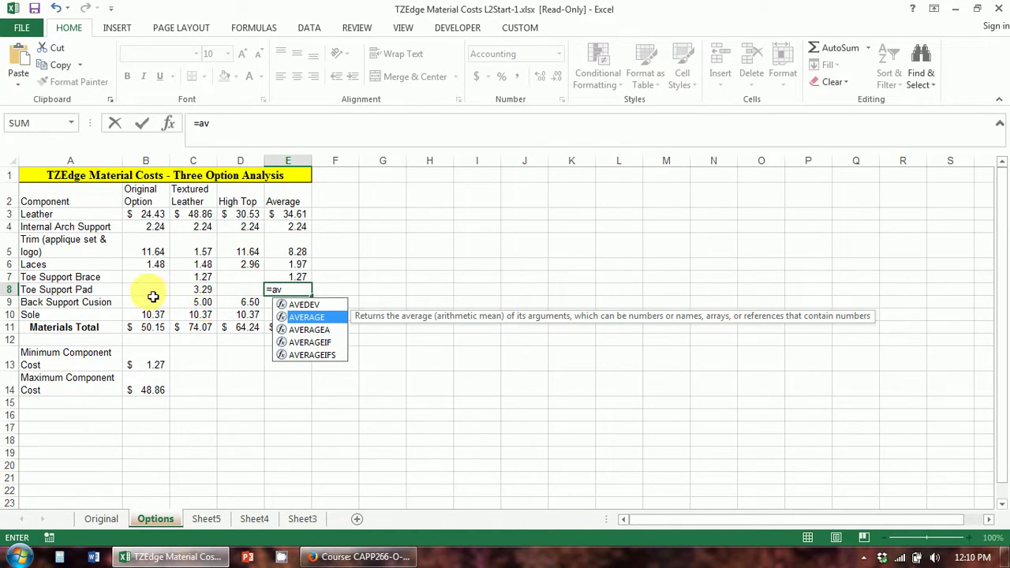
pyautogui.press('Tab')
pyautogui.moveTo(154, 295); pyautogui.dragTo(228, 293)
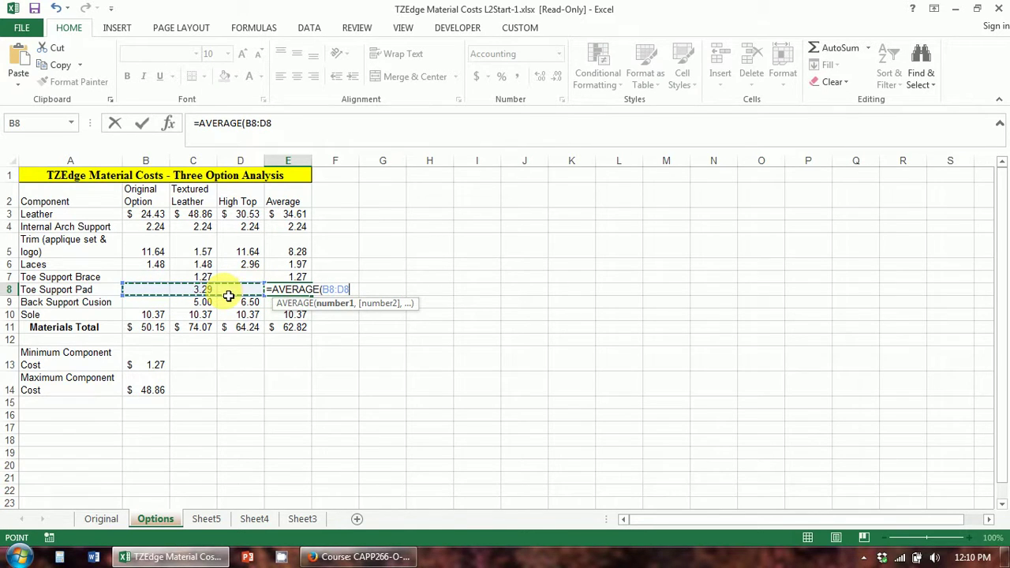
pyautogui.press('Return')
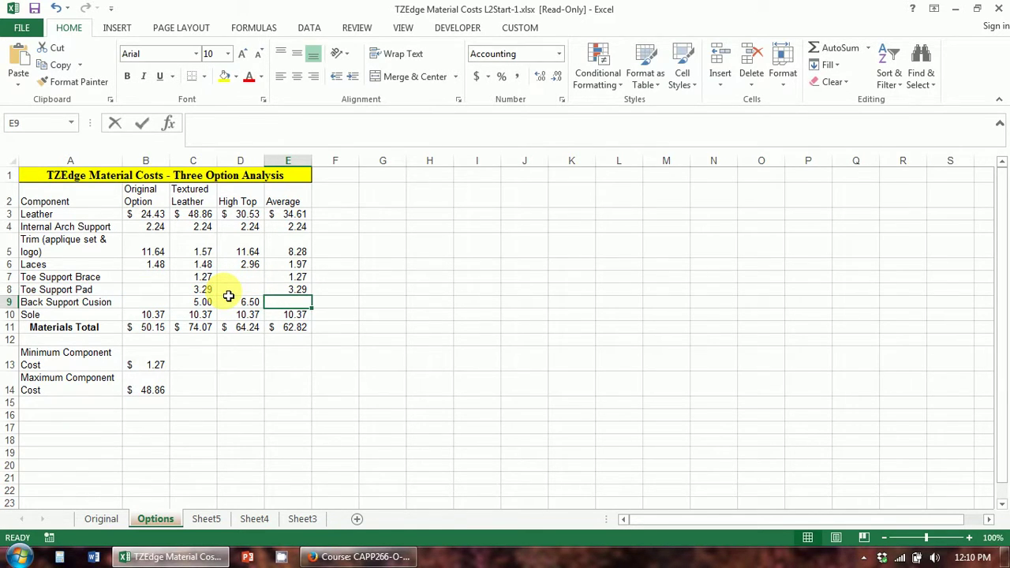
# Step: Enter an AVERAGE formula over B9:D9 in E9 for the Back Support Cusion, and review the Toe Support Brace average in E7
pyautogui.write('=aver')
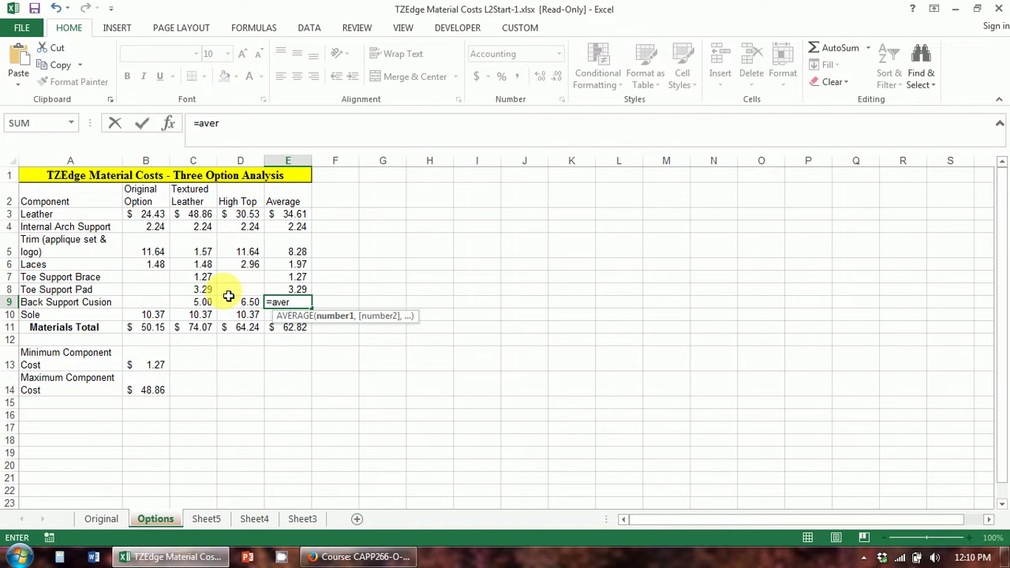
pyautogui.press('Tab')
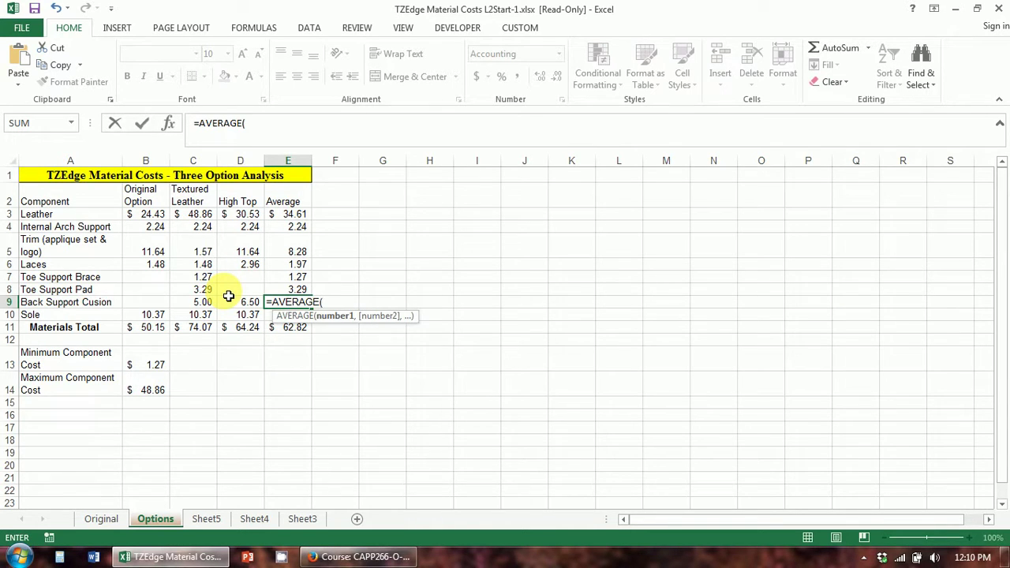
pyautogui.moveTo(150, 305); pyautogui.dragTo(240, 304)
pyautogui.press('Return')
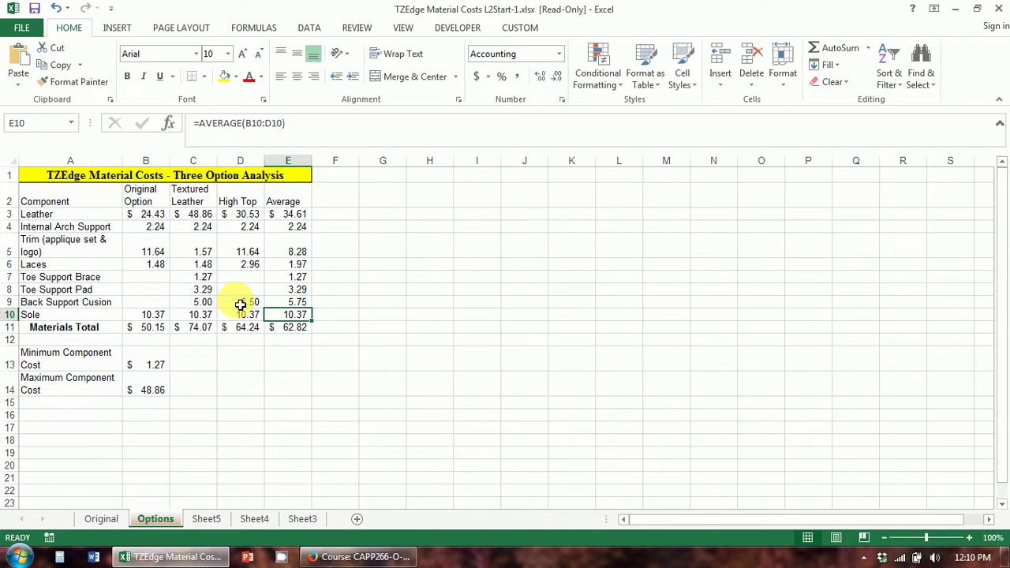
pyautogui.click(302, 280)
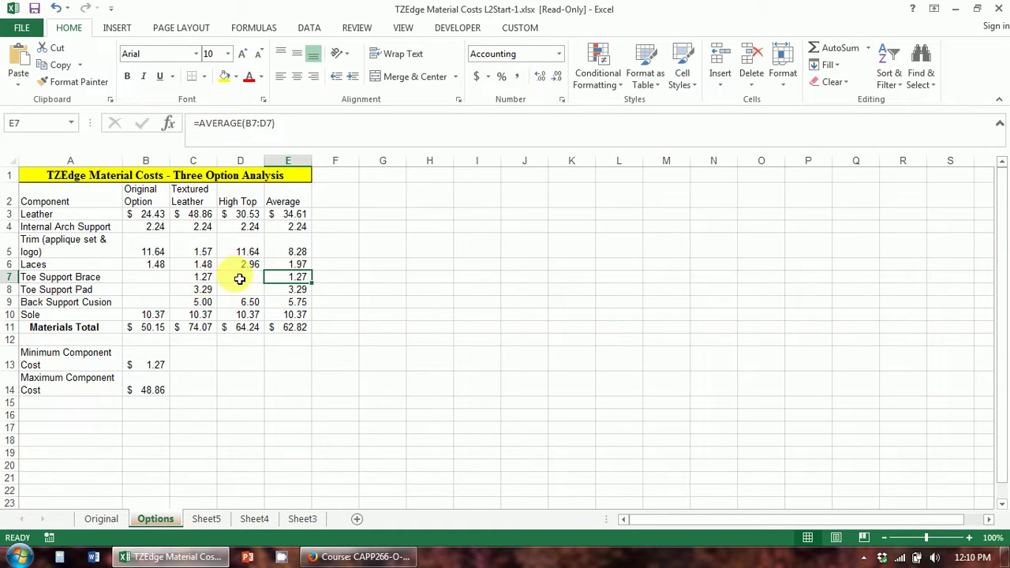
pyautogui.click(399, 340)
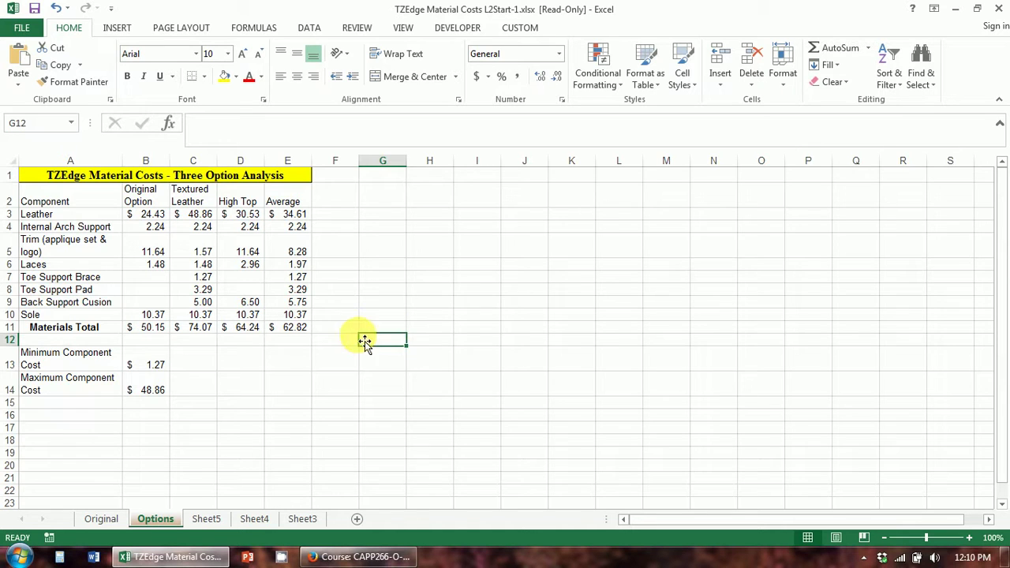
# Step: Enter a COUNT formula over the component names A3:A10 in A12 and reselect that cell
pyautogui.click(109, 344)
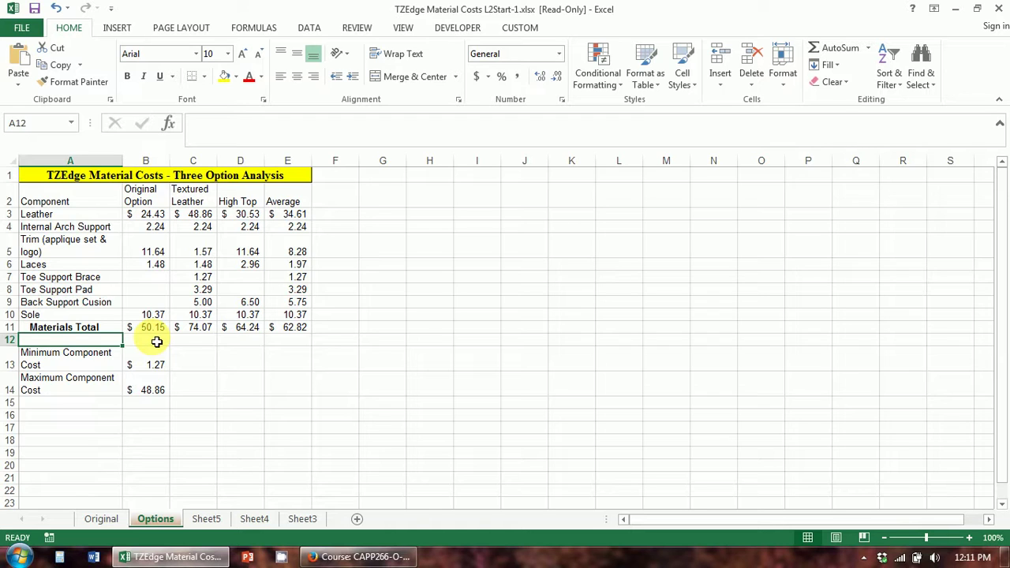
pyautogui.write('=av')
pyautogui.press('BackSpace')
pyautogui.press('BackSpace')
pyautogui.write('c')
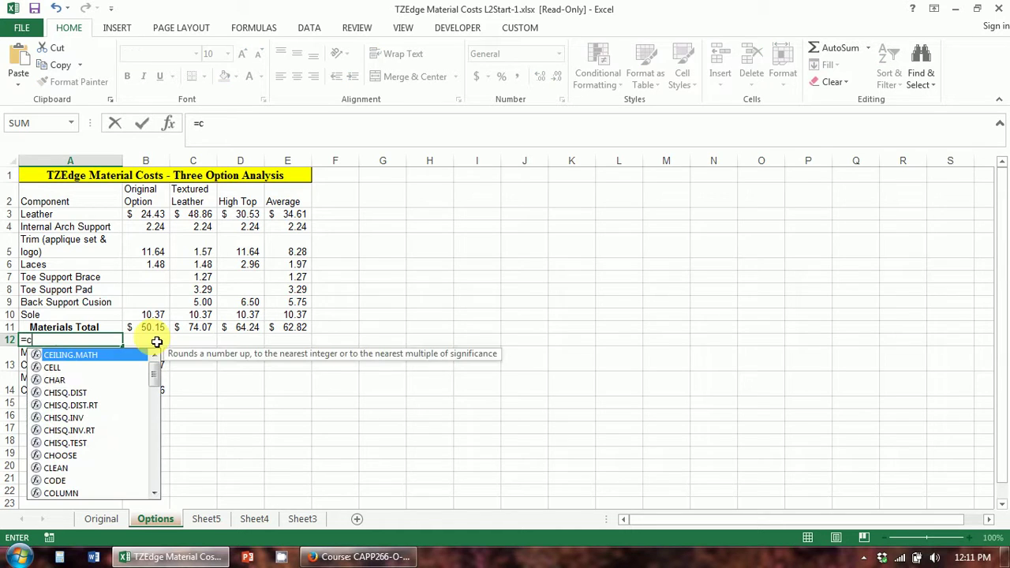
pyautogui.write('ount')
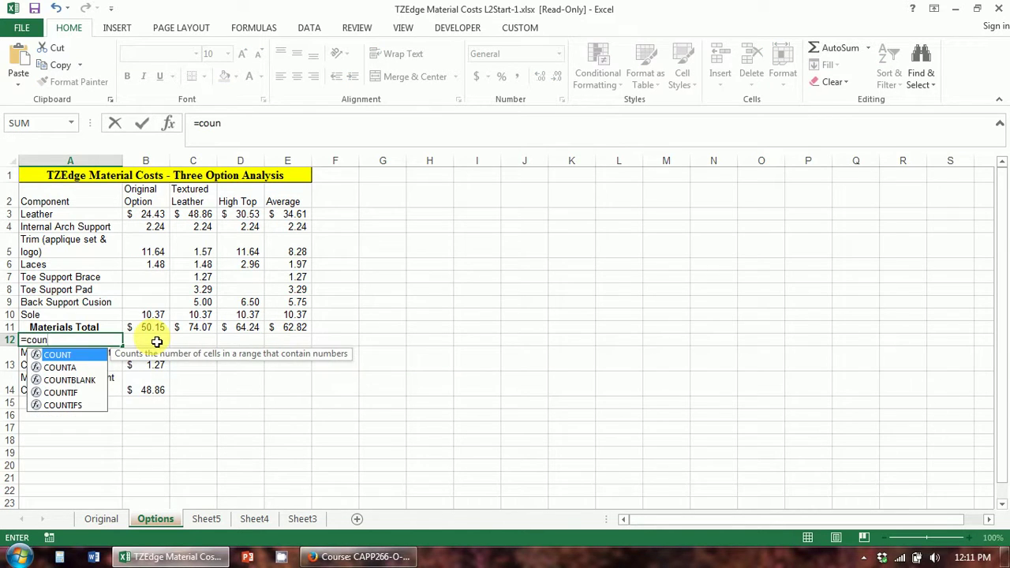
pyautogui.press('Tab')
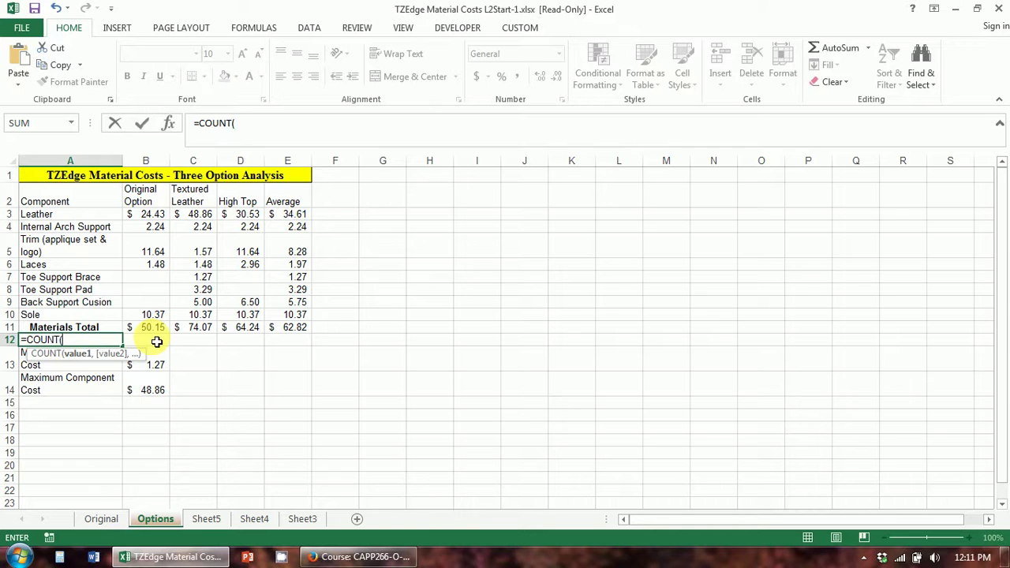
pyautogui.moveTo(107, 215); pyautogui.dragTo(107, 320)
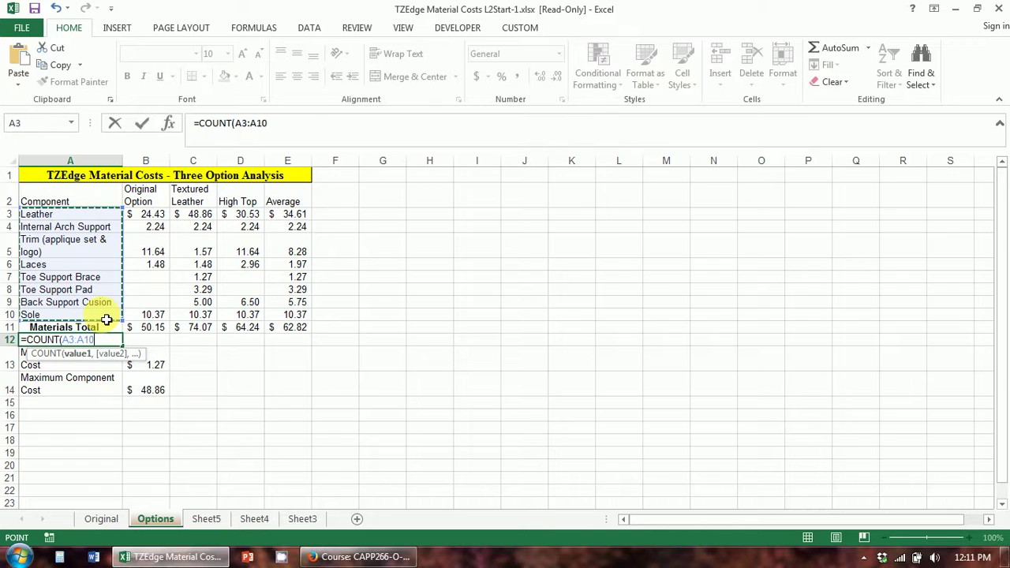
pyautogui.press('Return')
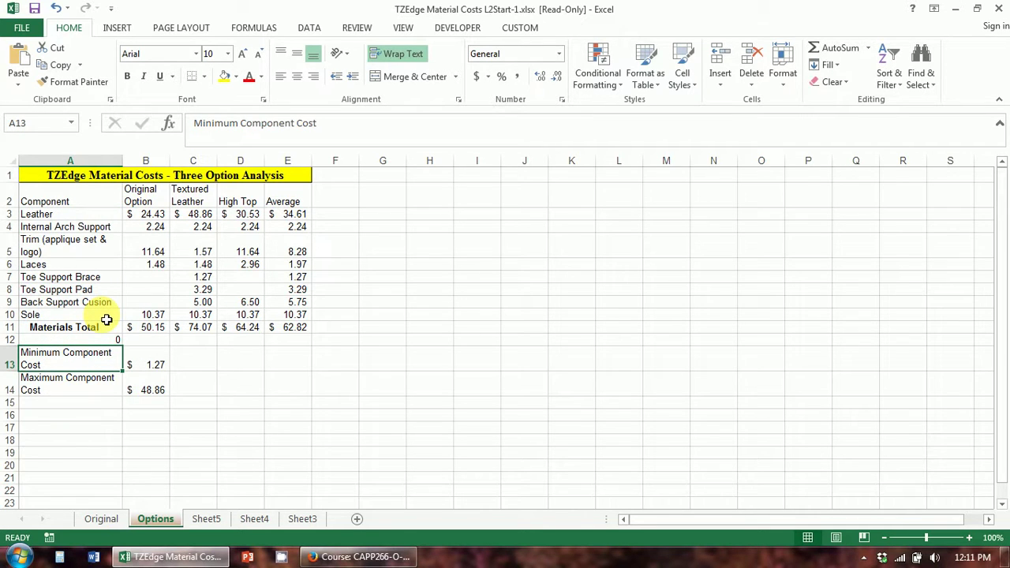
pyautogui.press('Up')
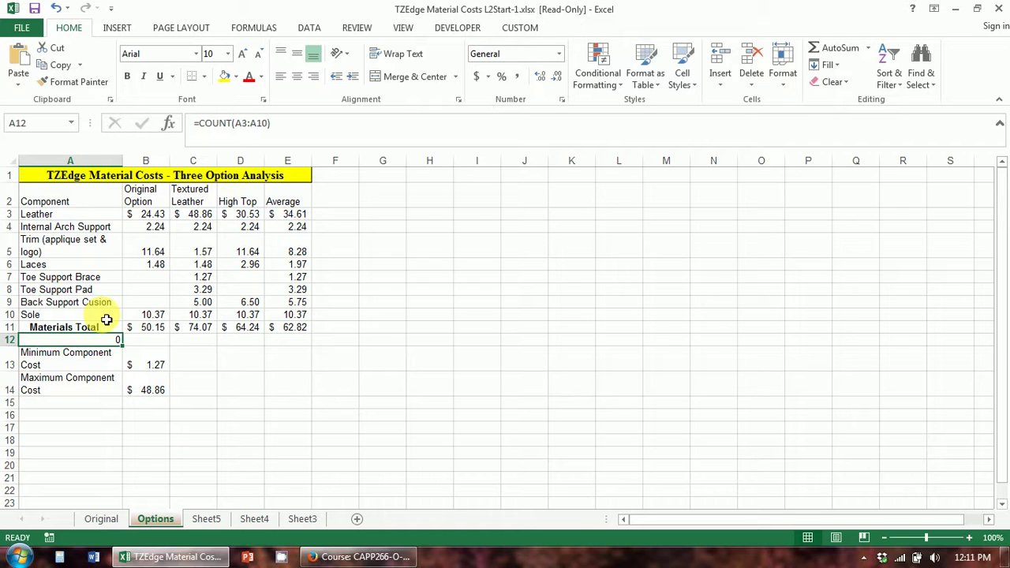
# Step: Enter a COUNT formula over the Original Option costs B3:B10 in B12 and reselect that cell
pyautogui.click(150, 339)
pyautogui.write('=')
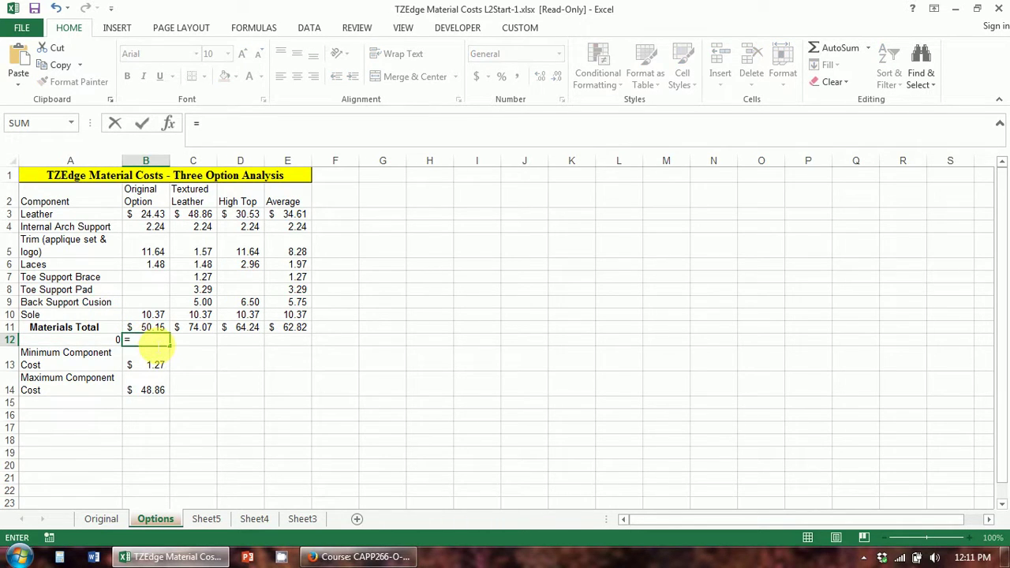
pyautogui.write('coun')
pyautogui.press('Tab')
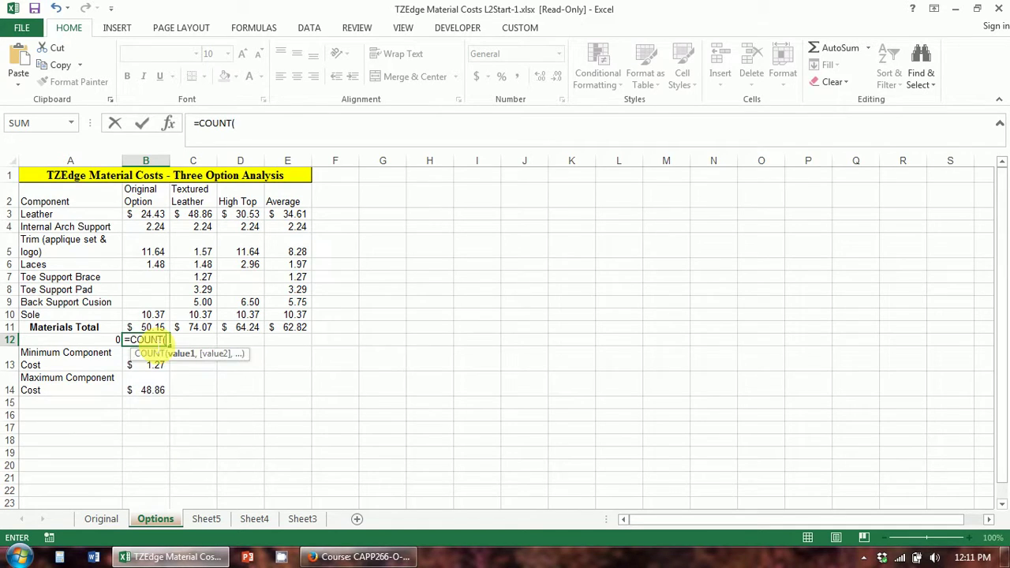
pyautogui.moveTo(150, 215); pyautogui.dragTo(157, 319)
pyautogui.press('Return')
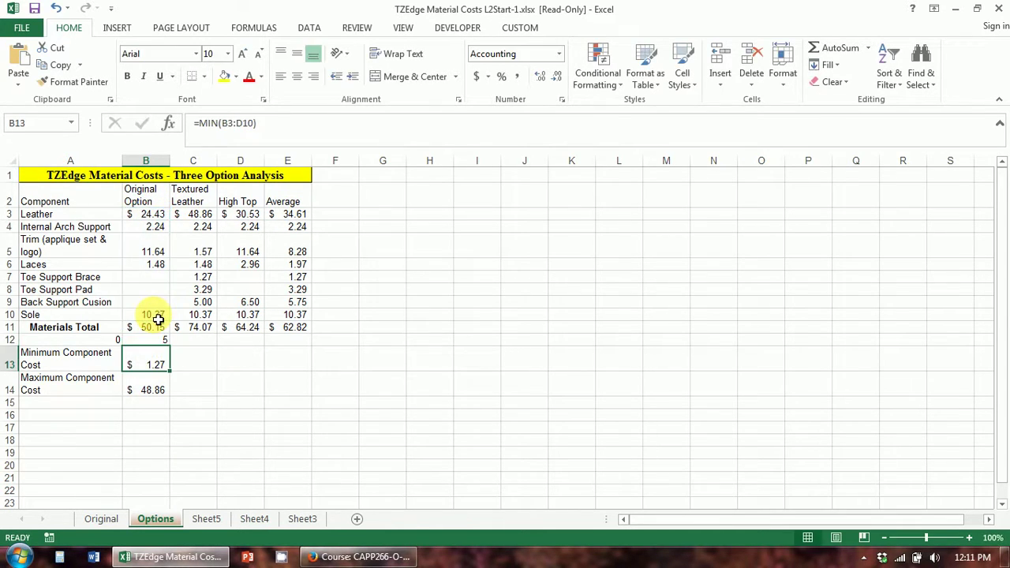
pyautogui.click(159, 341)
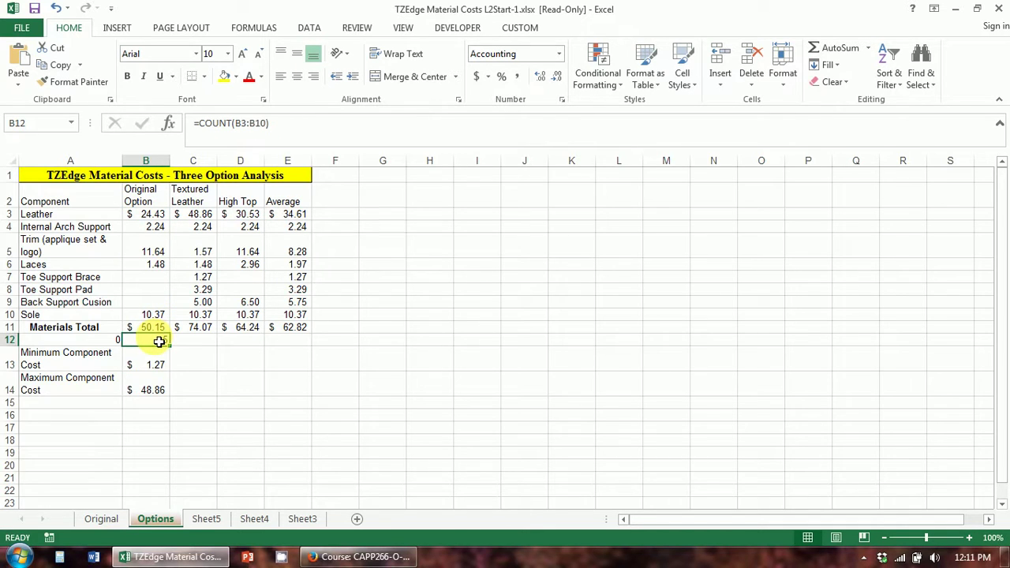
# Step: Change the function in A12 from COUNT to COUNTA, keeping the range A3:A10, and reselect the cell
pyautogui.click(91, 340)
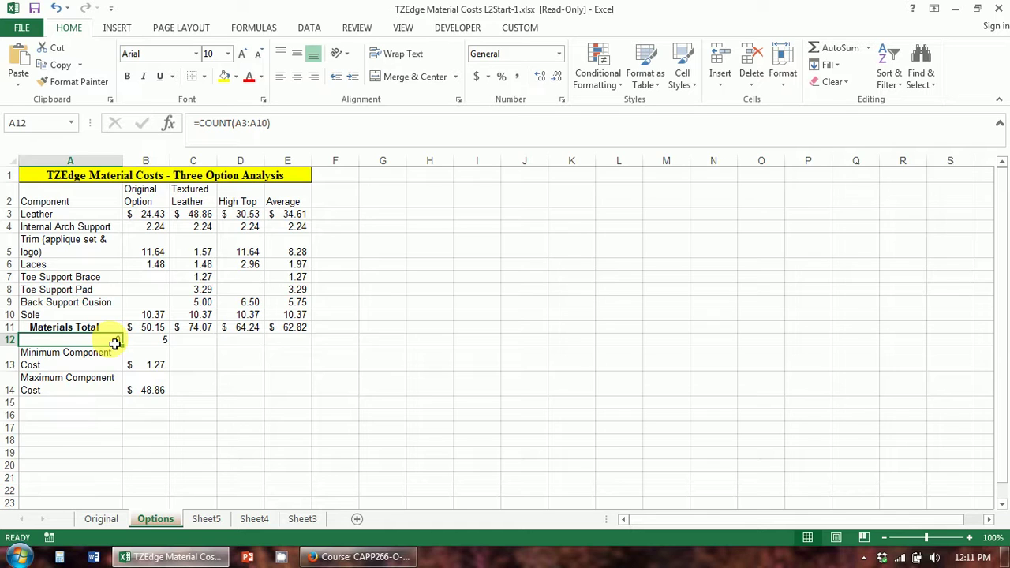
pyautogui.click(232, 123)
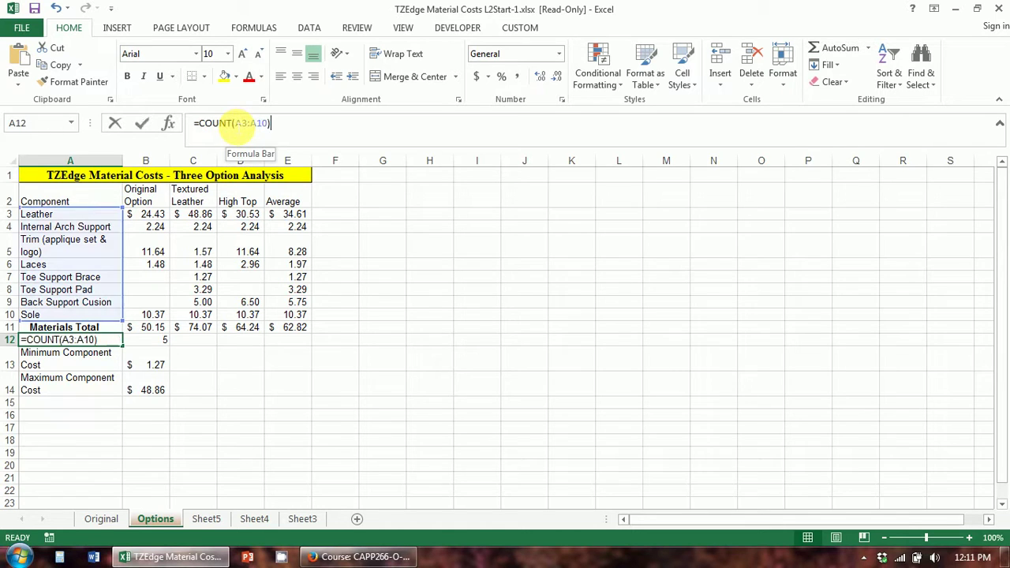
pyautogui.write('A')
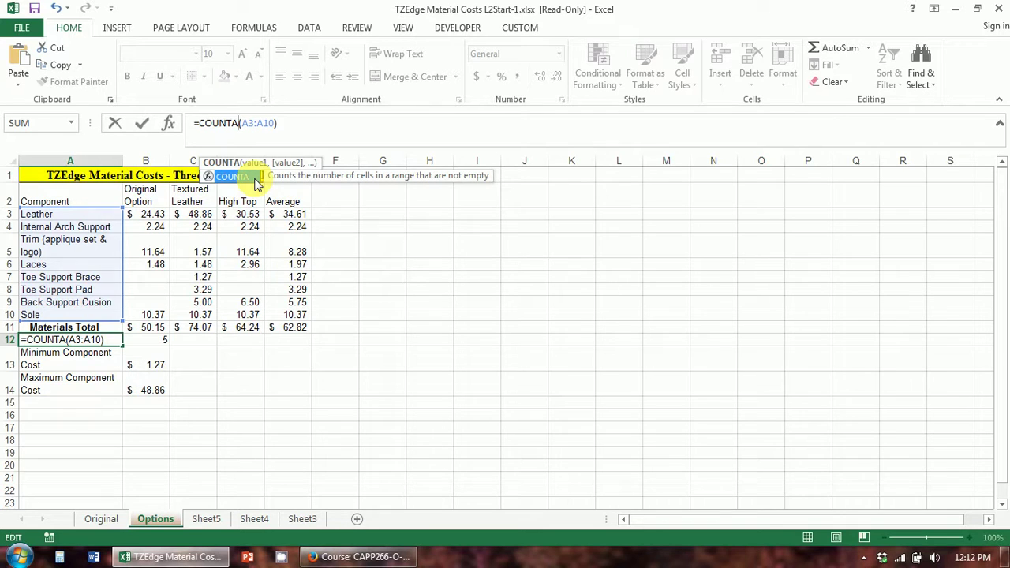
pyautogui.press('Return')
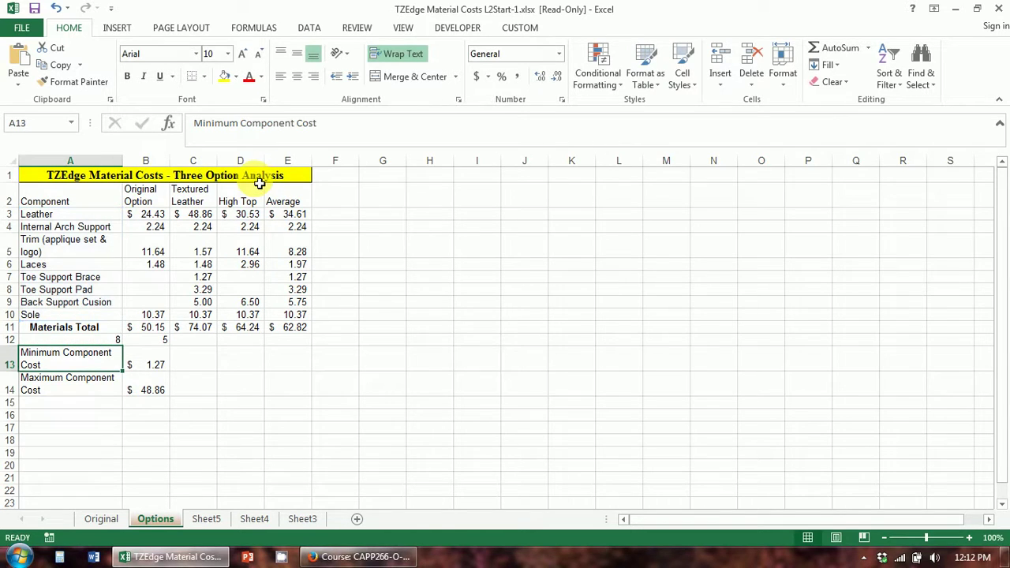
pyautogui.click(118, 339)
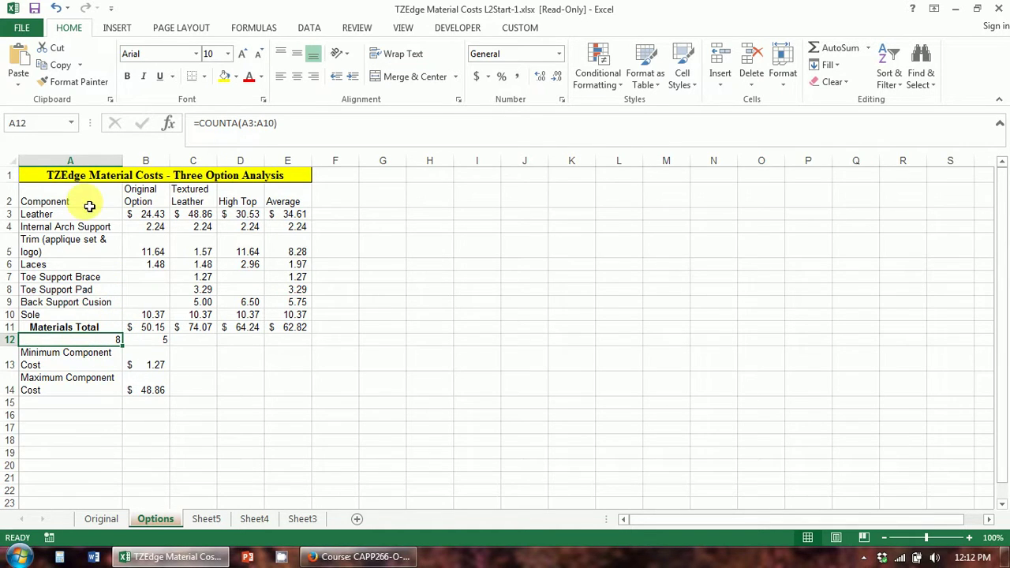
# Step: Enter a COUNT formula over the Textured Leather costs C3:C10 in C12
pyautogui.click(154, 344)
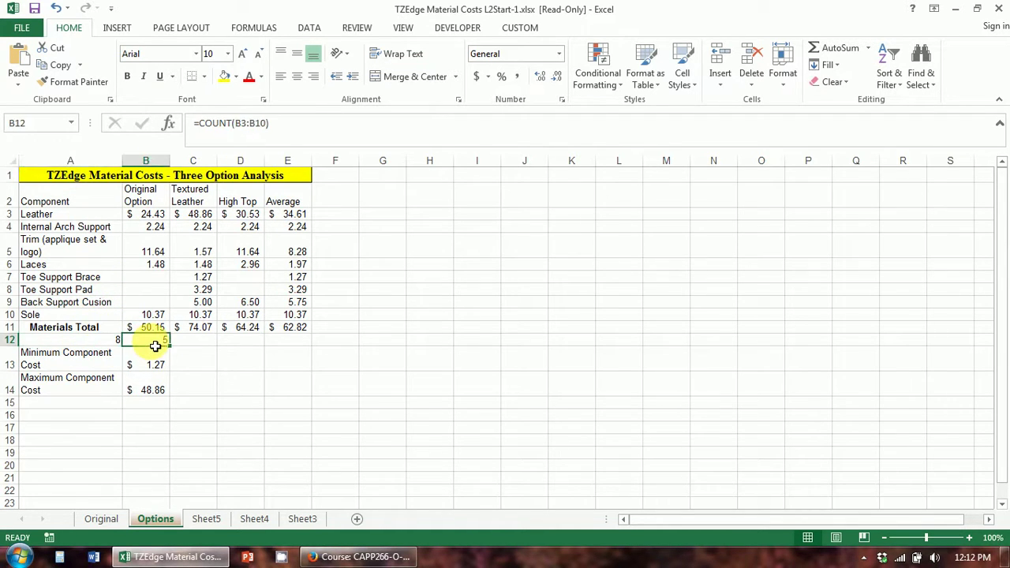
pyautogui.click(205, 347)
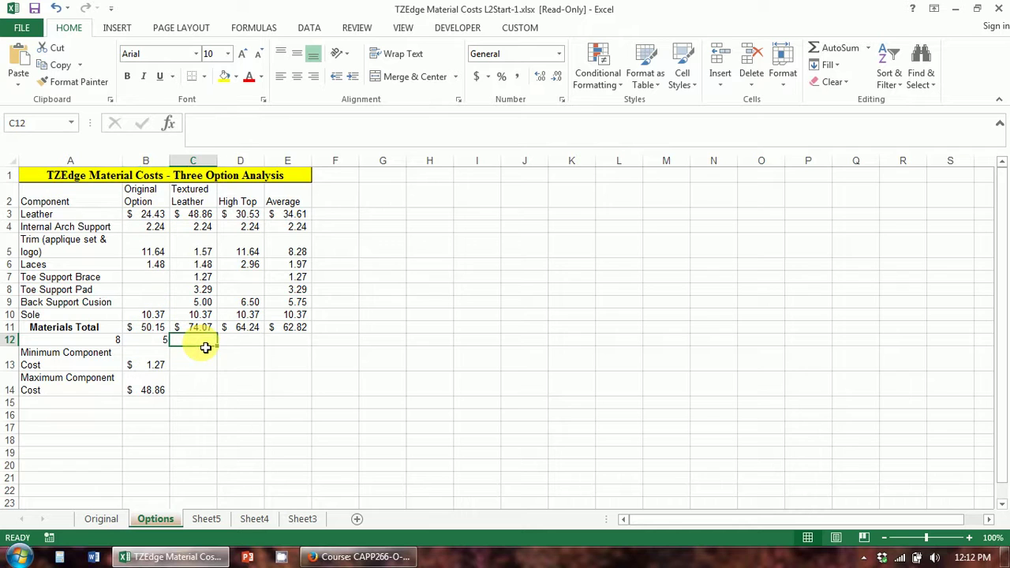
pyautogui.write('=COUNT(')
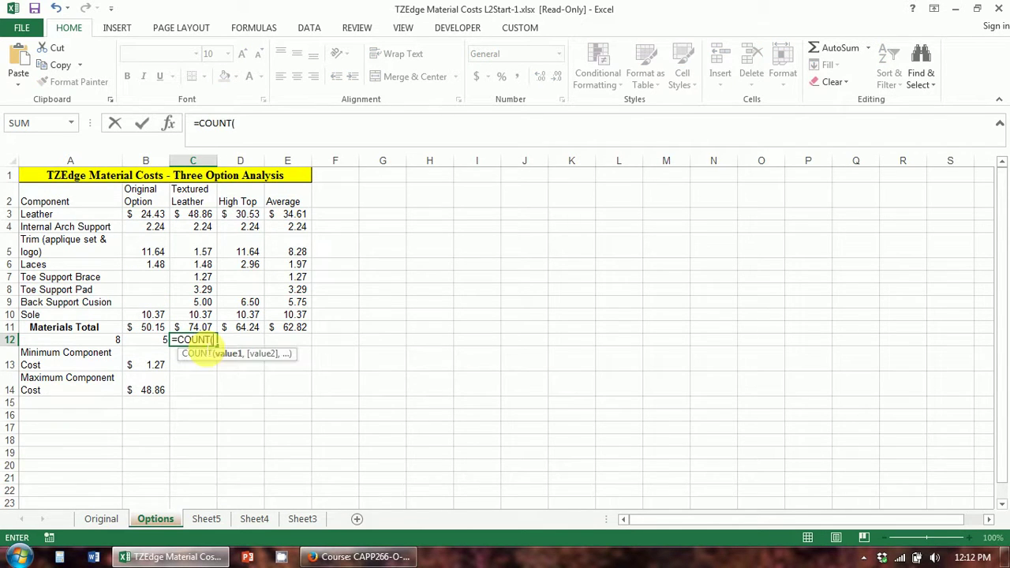
pyautogui.moveTo(203, 217); pyautogui.dragTo(201, 316)
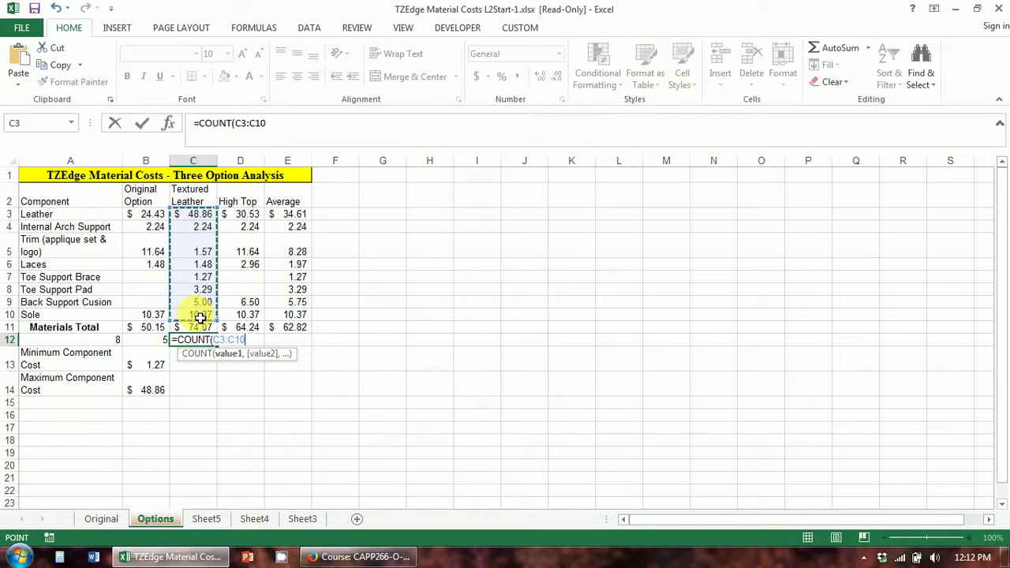
pyautogui.press('Return')
# Step: Enter a COUNT formula over the High Top range D3:D11 in D12
pyautogui.click(249, 340)
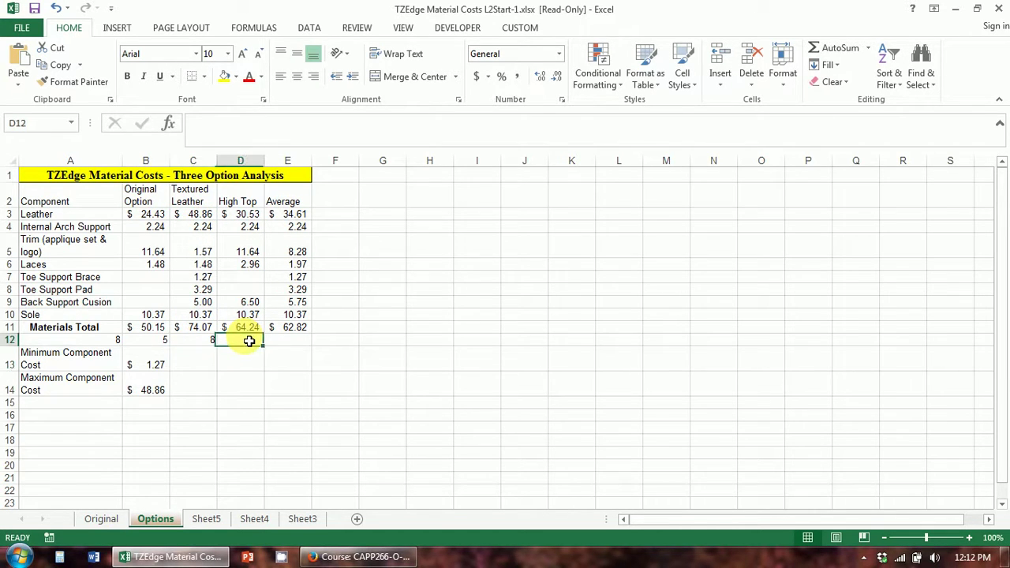
pyautogui.write('=COUNT(')
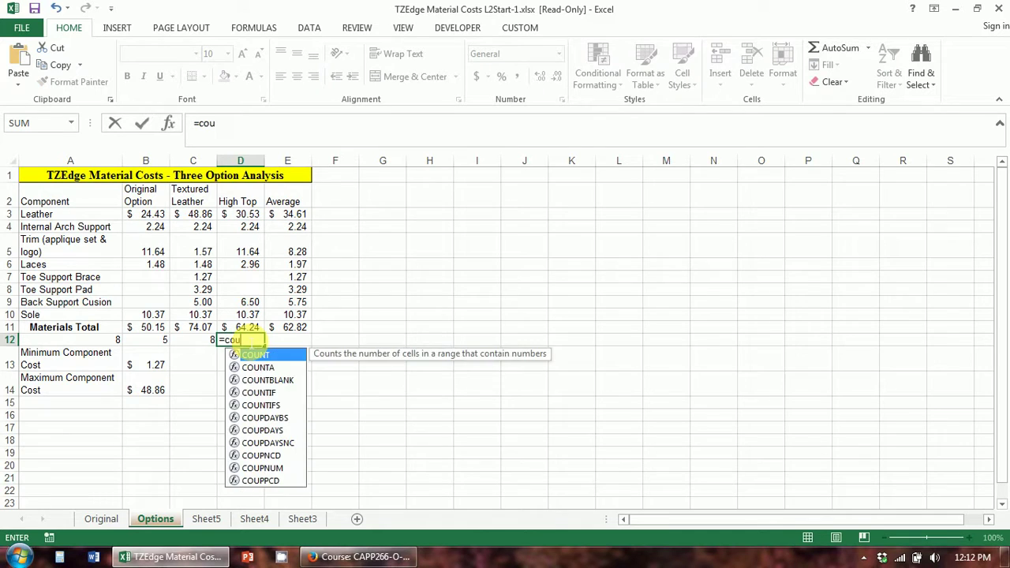
pyautogui.moveTo(248, 215); pyautogui.dragTo(249, 330)
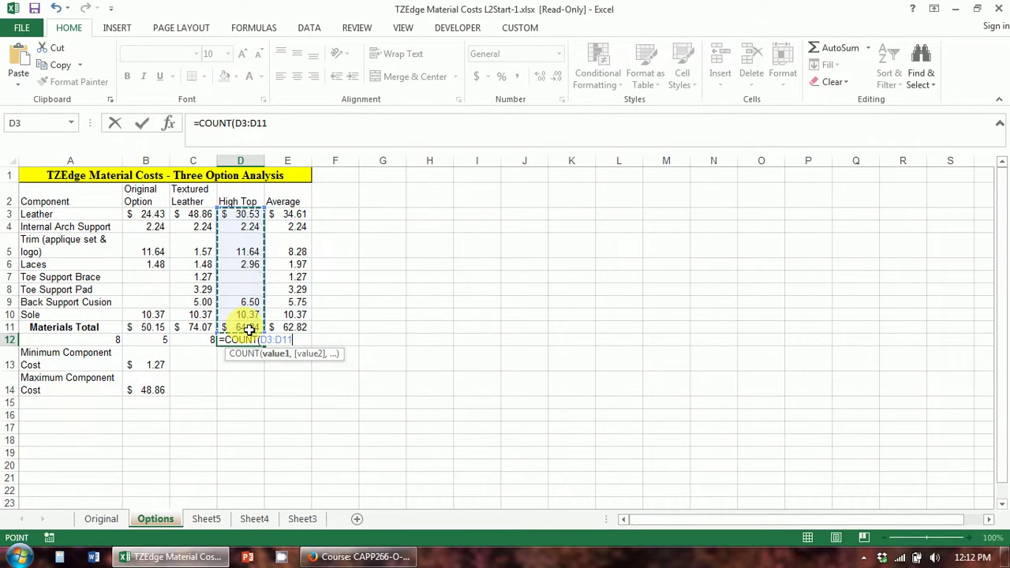
pyautogui.press('Return')
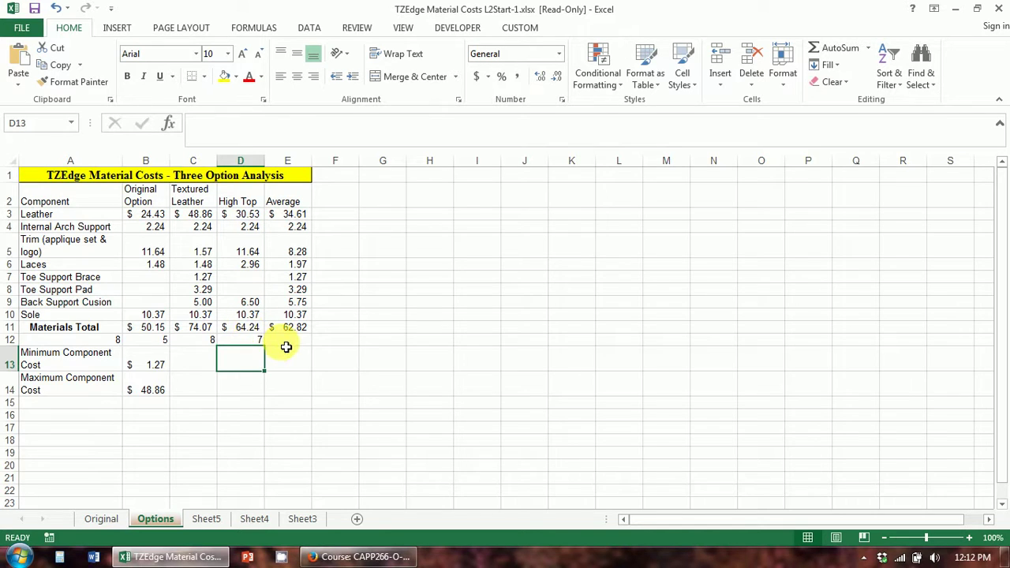
# Step: Enter a COUNT formula over the Average values E3:E10 in E12
pyautogui.click(271, 342)
pyautogui.write('=cou')
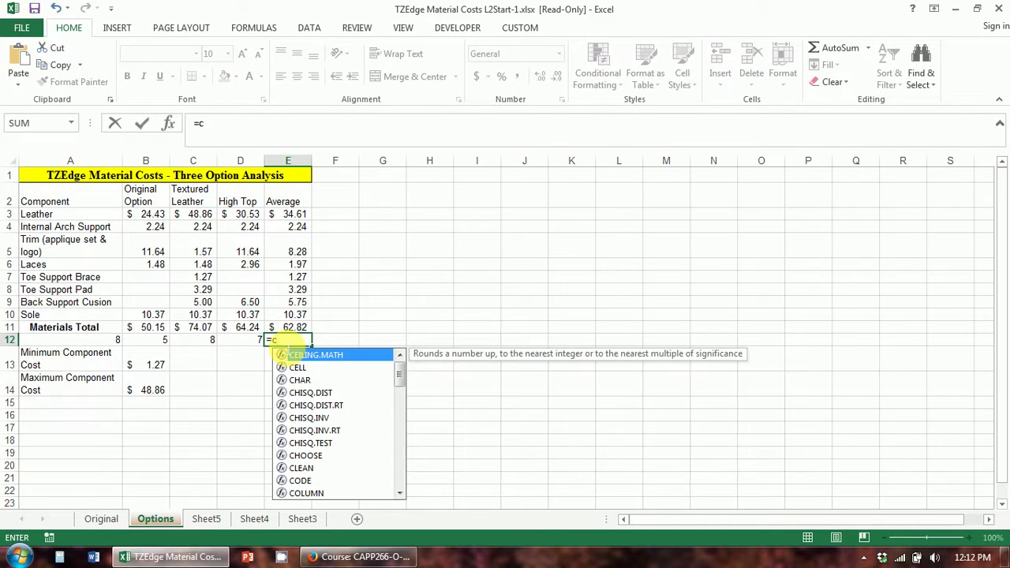
pyautogui.doubleClick(283, 355)
pyautogui.moveTo(302, 216); pyautogui.dragTo(310, 314)
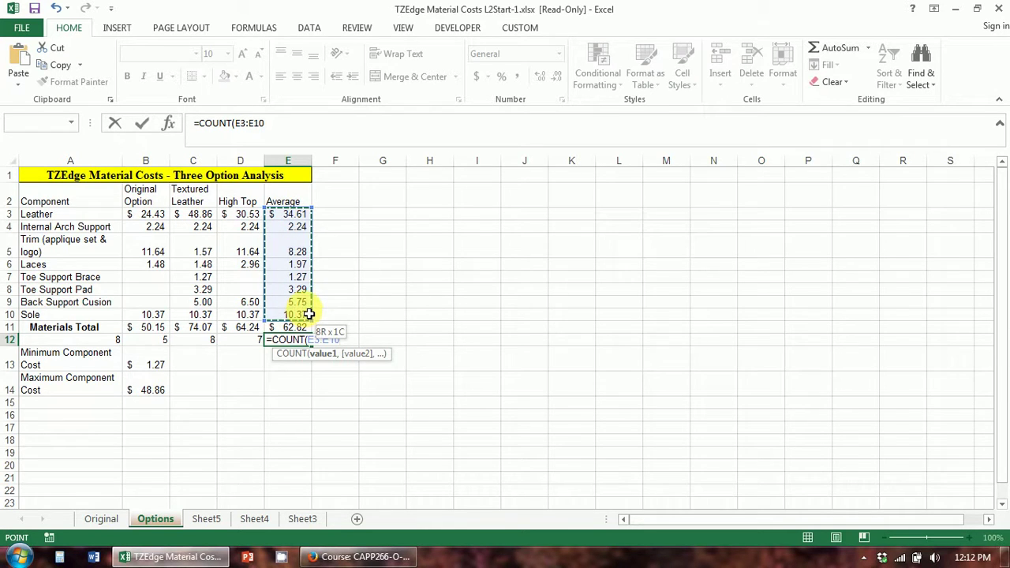
pyautogui.press('Return')
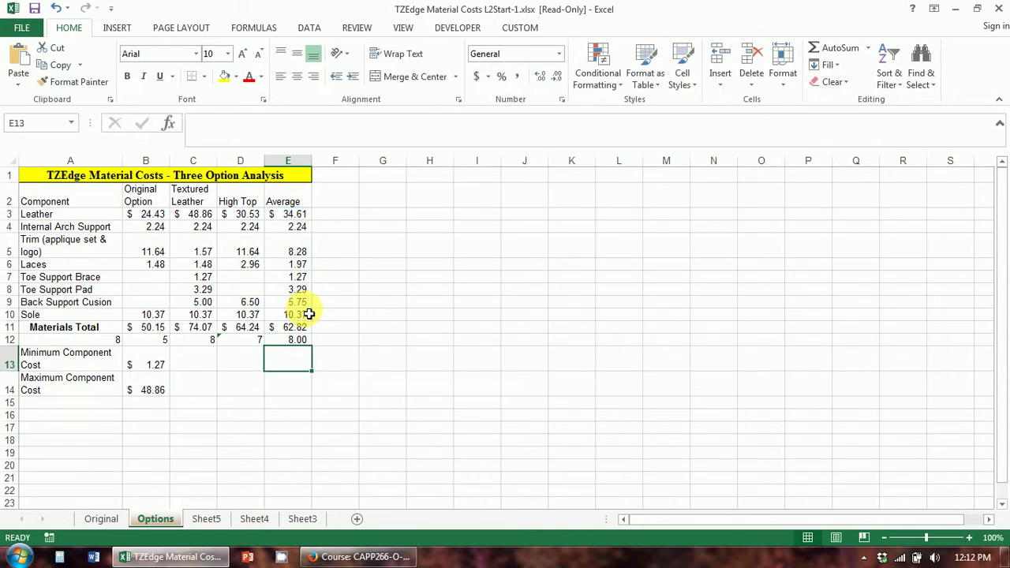
# Step: Replace the High Top formula in D12 with a COUNT over D3:D10, leaving out the Materials Total row
pyautogui.doubleClick(255, 345)
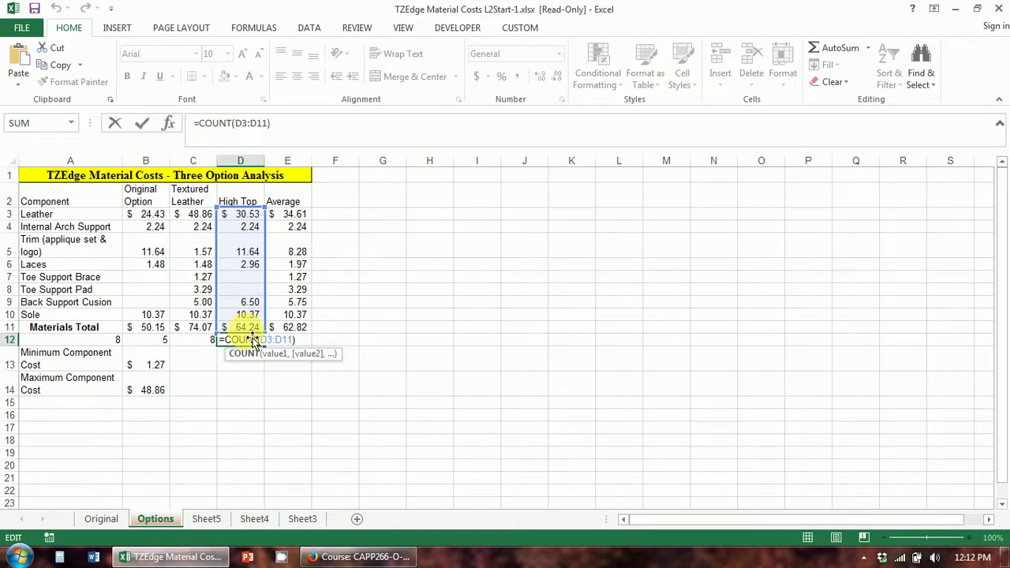
pyautogui.hotkey('ctrl', 'Return')
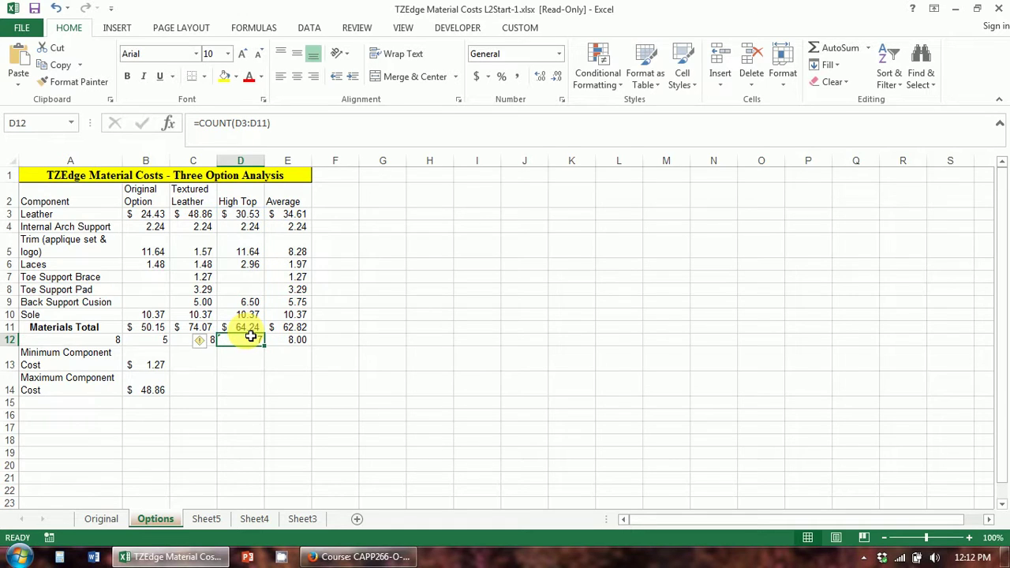
pyautogui.write('=cou')
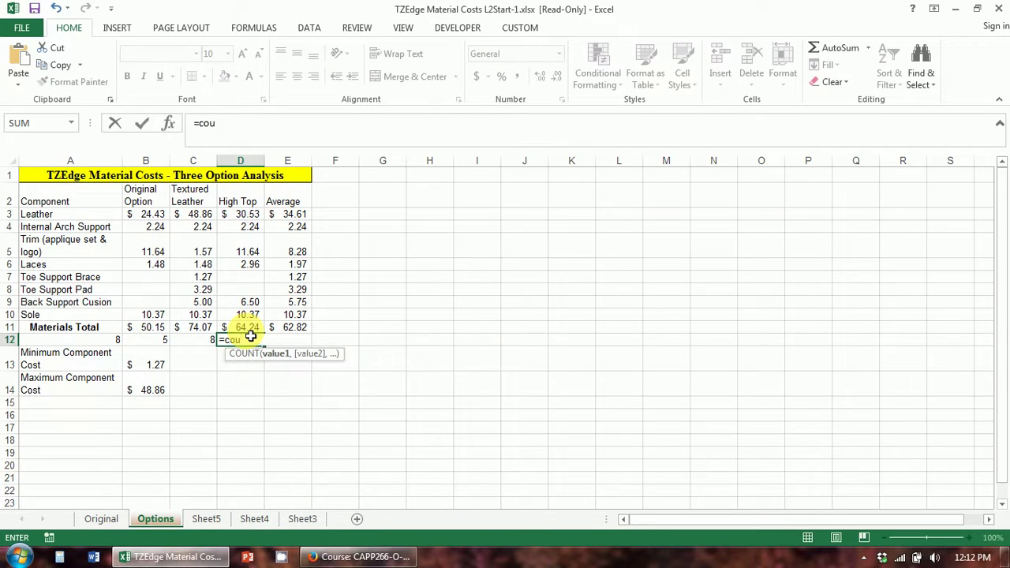
pyautogui.press('Tab')
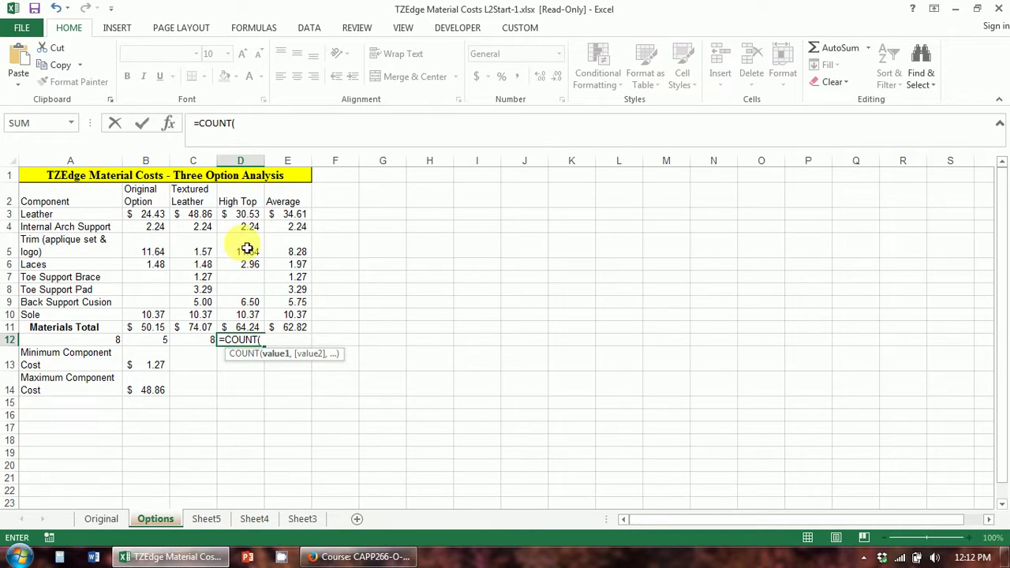
pyautogui.moveTo(244, 216); pyautogui.dragTo(249, 323)
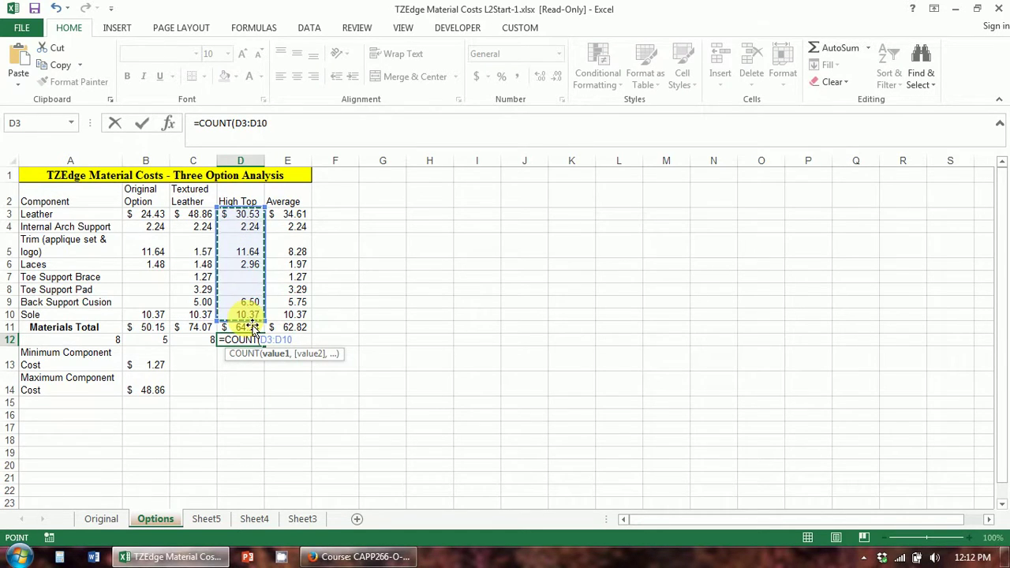
pyautogui.write(')')
pyautogui.press('Return')
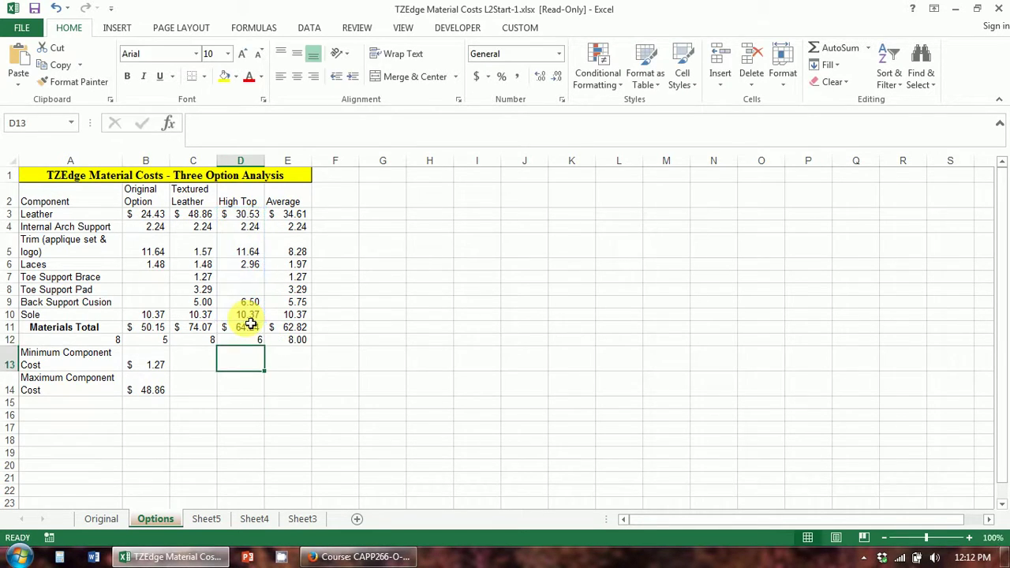
# Step: Check the ranges used by the COUNT formulas in C12 and D12 without changing them
pyautogui.doubleClick(206, 341)
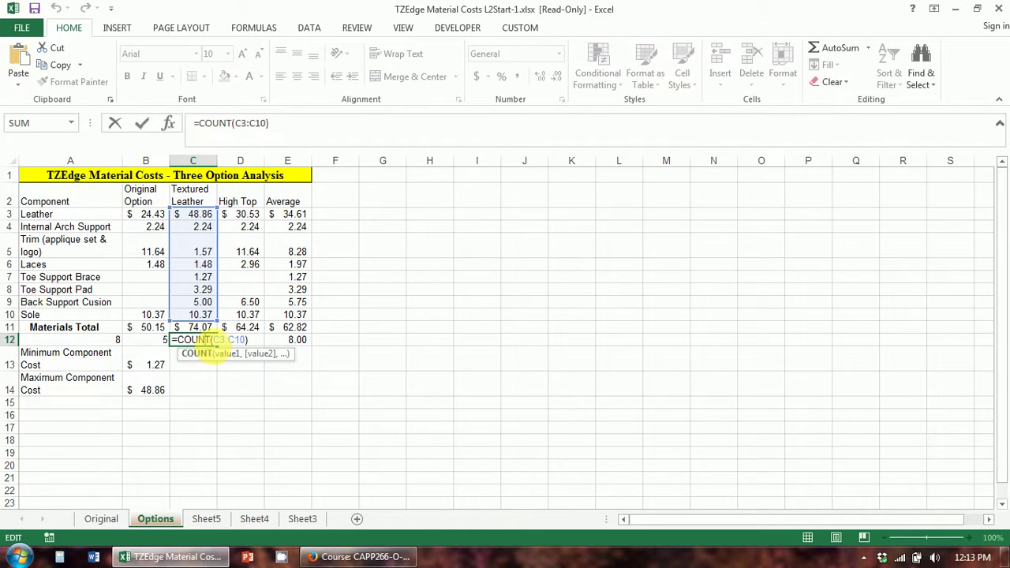
pyautogui.press('Escape')
pyautogui.click(388, 340)
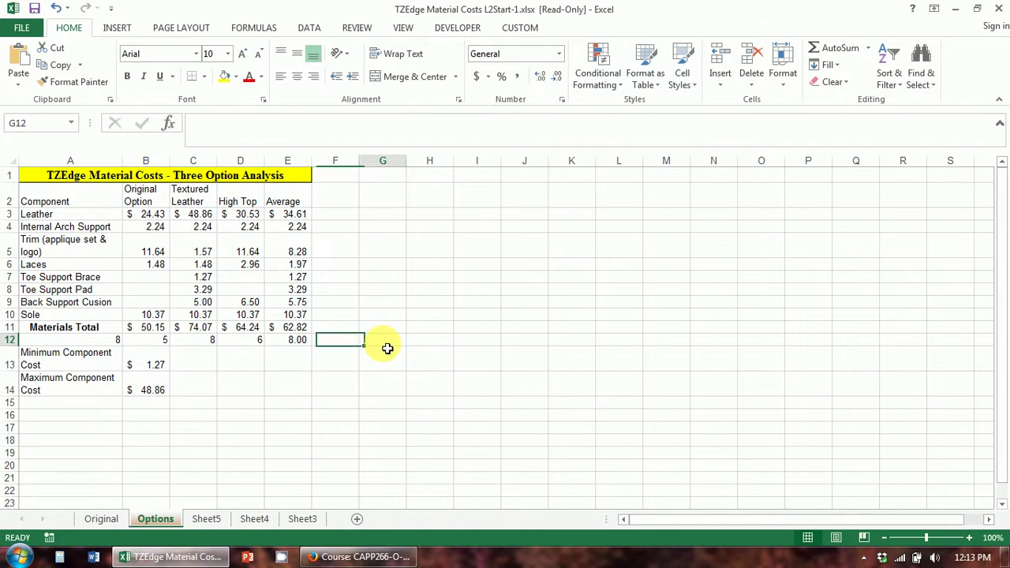
pyautogui.click(246, 344)
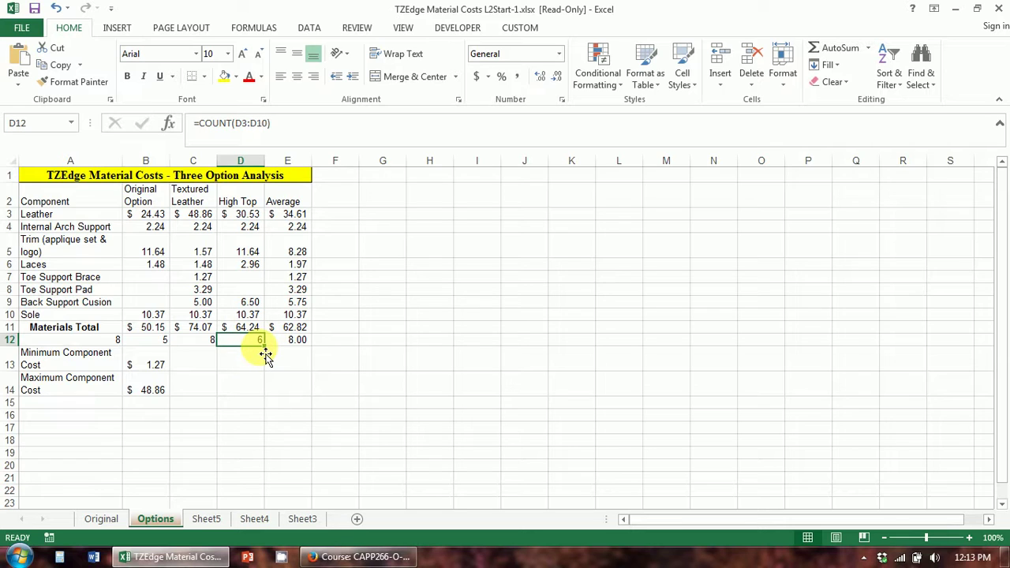
pyautogui.click(349, 368)
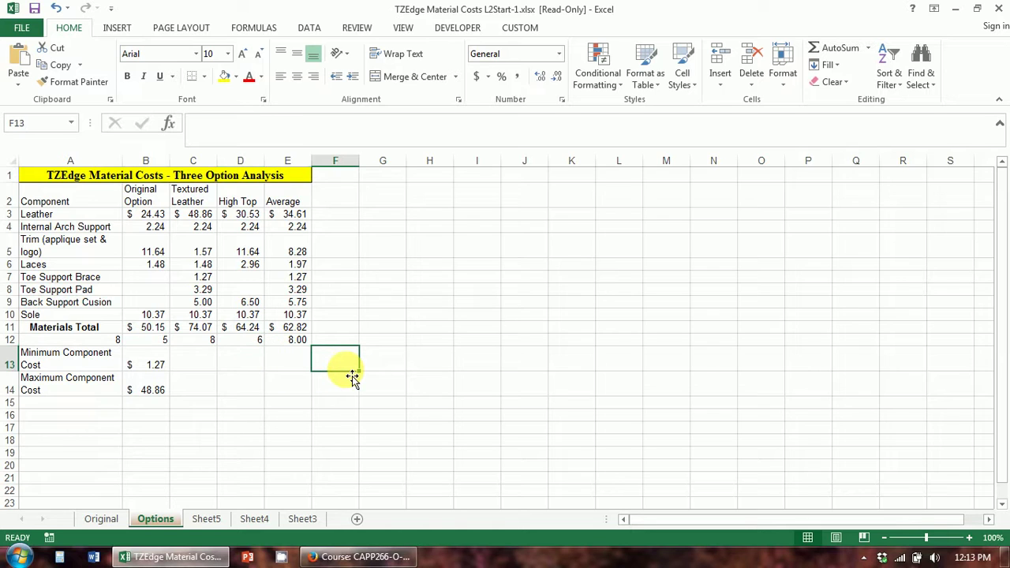
# Step: Replace the formula in E12 with the text label Count
pyautogui.click(303, 341)
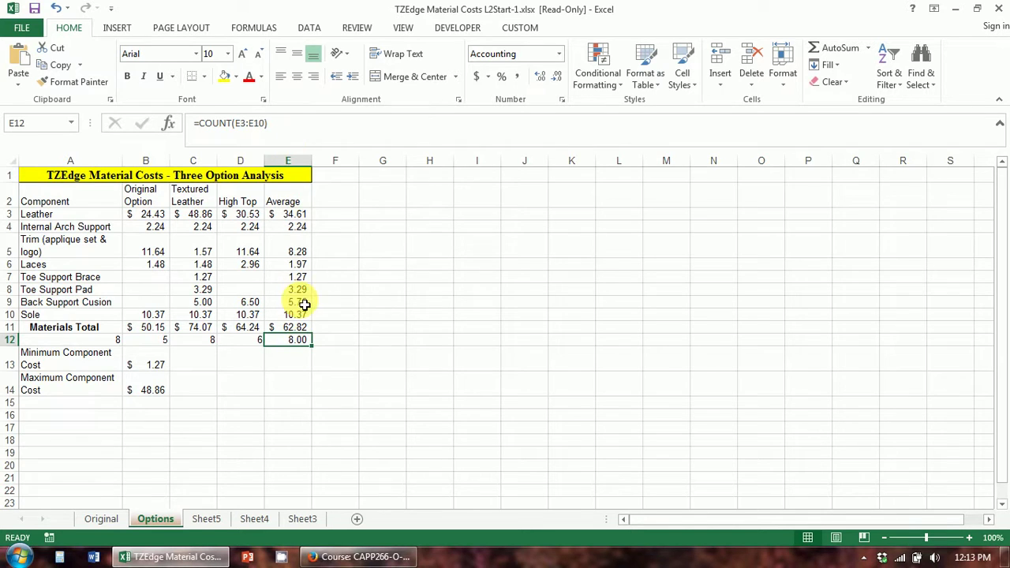
pyautogui.write('Count')
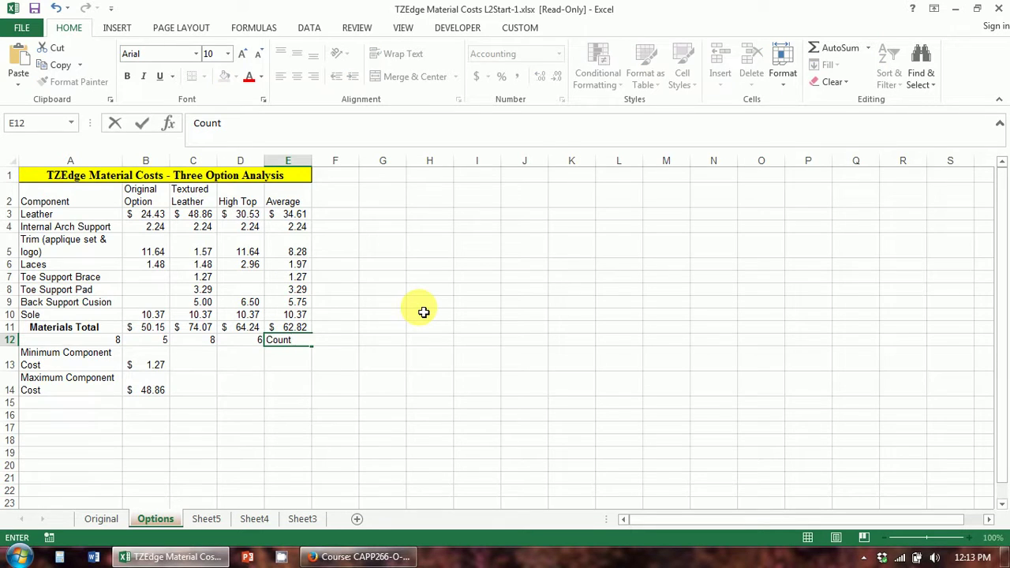
pyautogui.press('Return')
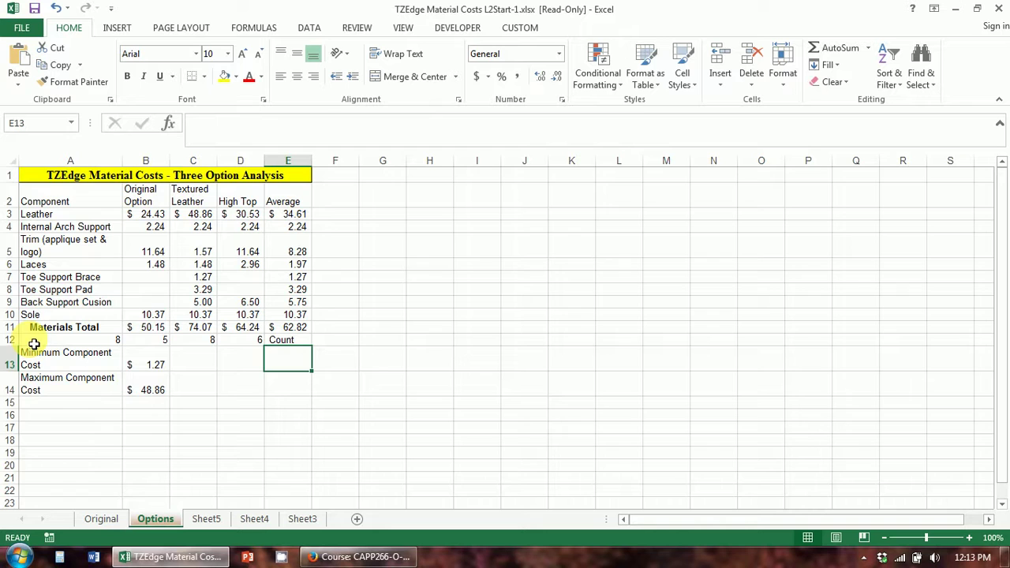
# Step: Fill the count row A12:E12 with a light gray theme color
pyautogui.moveTo(34, 344); pyautogui.dragTo(276, 345)
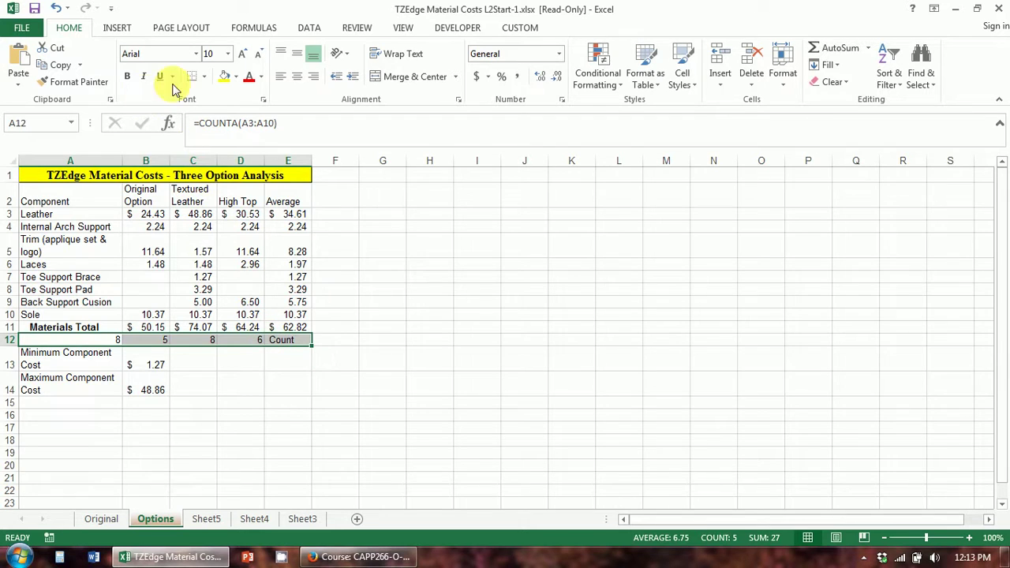
pyautogui.click(236, 77)
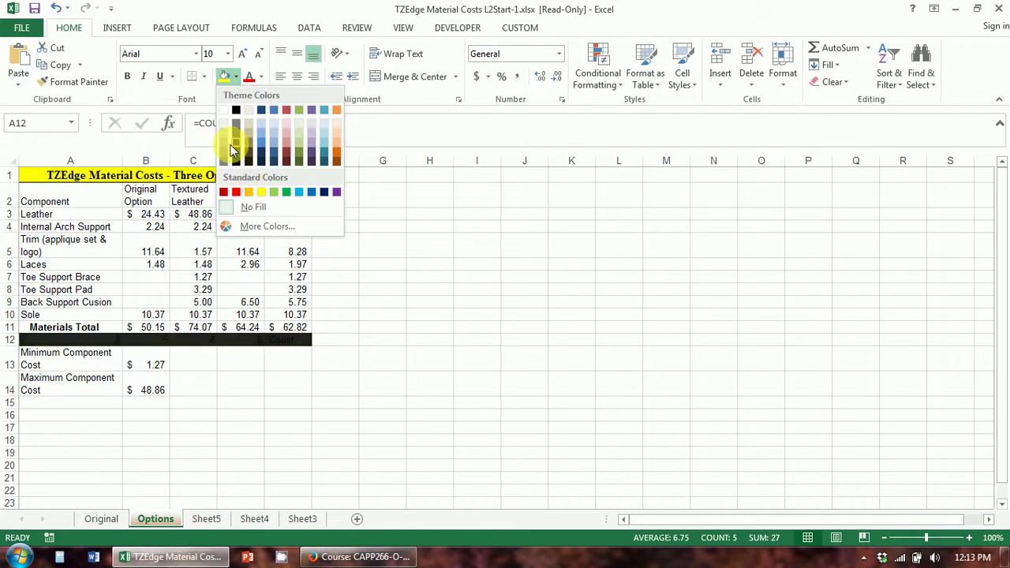
pyautogui.click(225, 140)
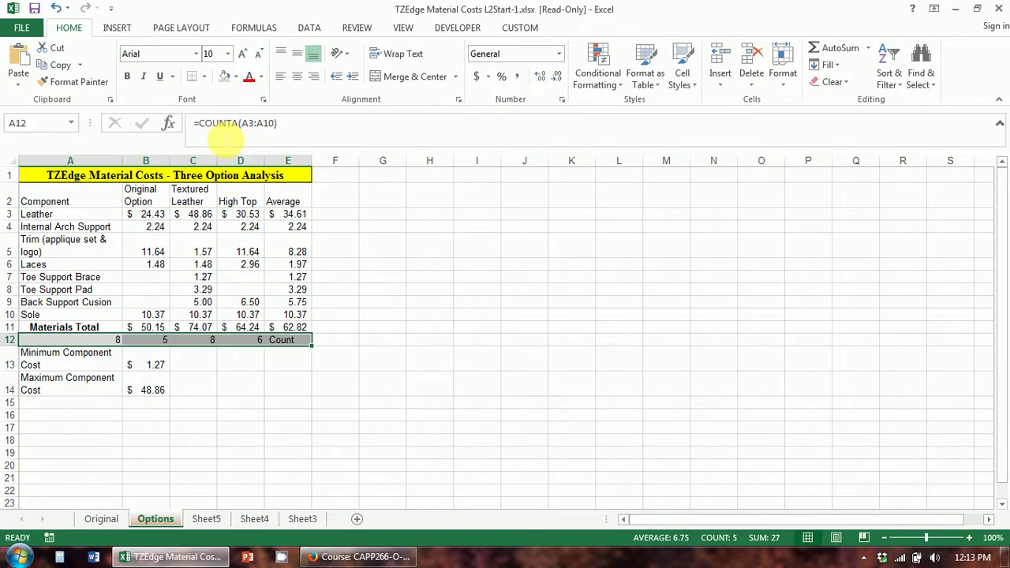
# Step: Add an outside border around the count row A12:E12 and make its contents bold
pyautogui.click(203, 77)
pyautogui.click(241, 220)
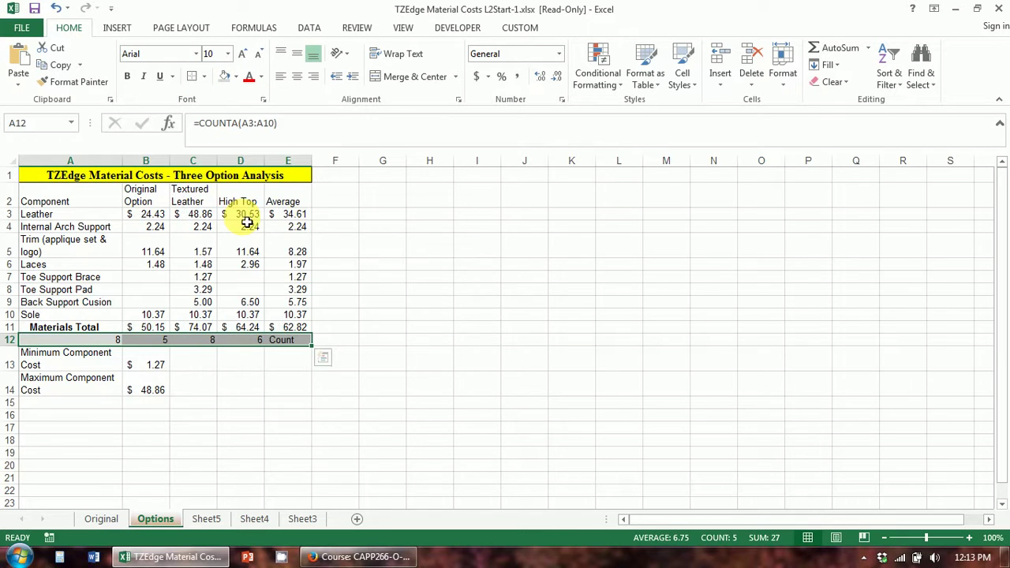
pyautogui.click(127, 76)
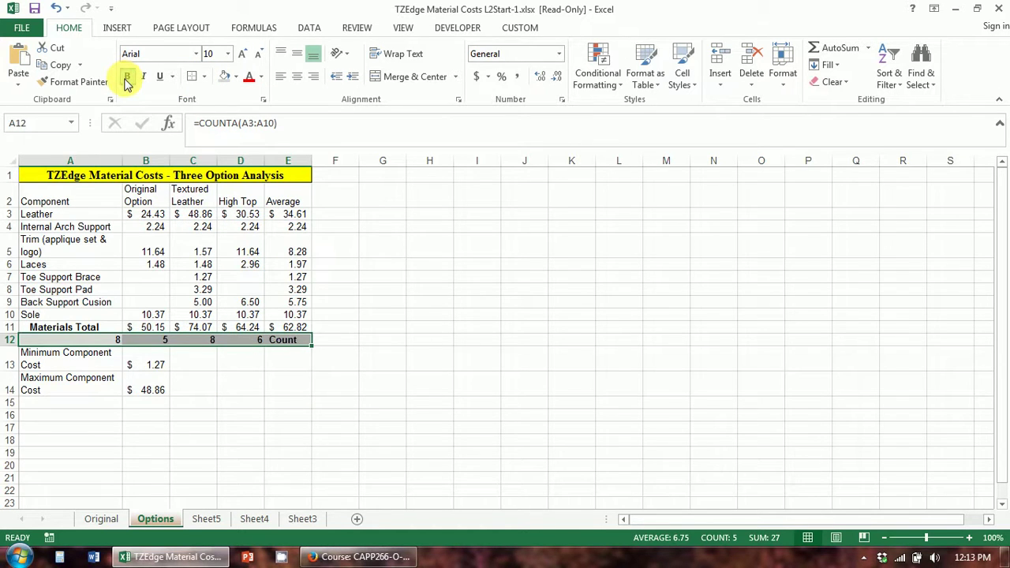
pyautogui.click(333, 276)
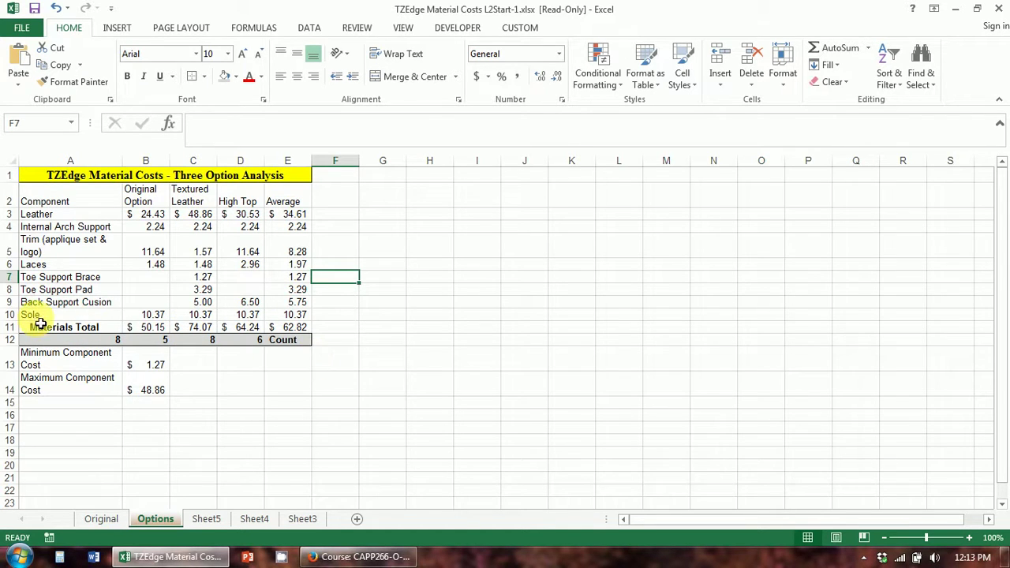
# Step: Review the COUNT formulas in B12 through D12 and the component averages in E5 through E7
pyautogui.click(166, 341)
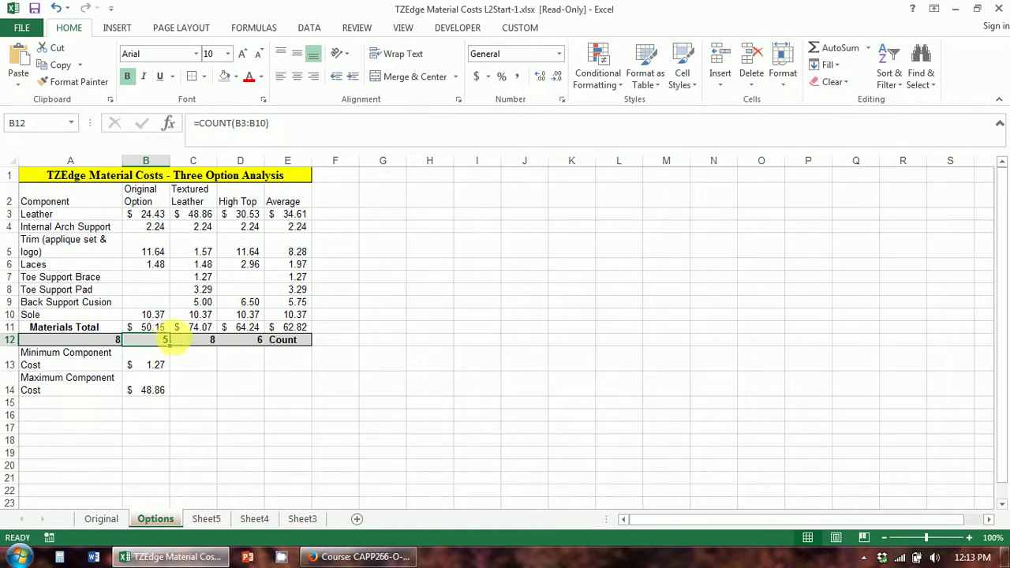
pyautogui.click(197, 343)
pyautogui.click(239, 348)
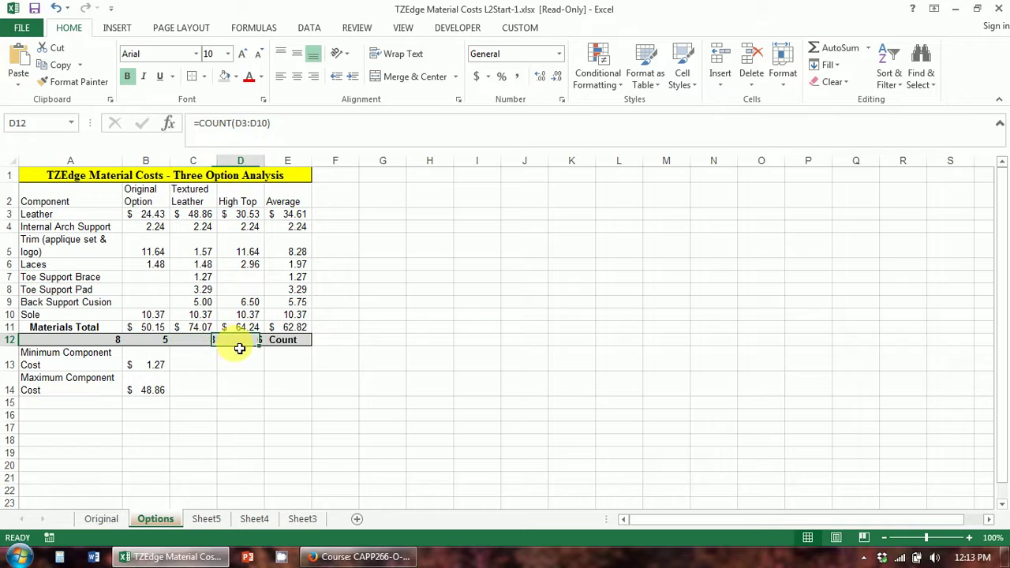
pyautogui.click(299, 254)
pyautogui.click(300, 267)
pyautogui.click(299, 277)
pyautogui.click(300, 390)
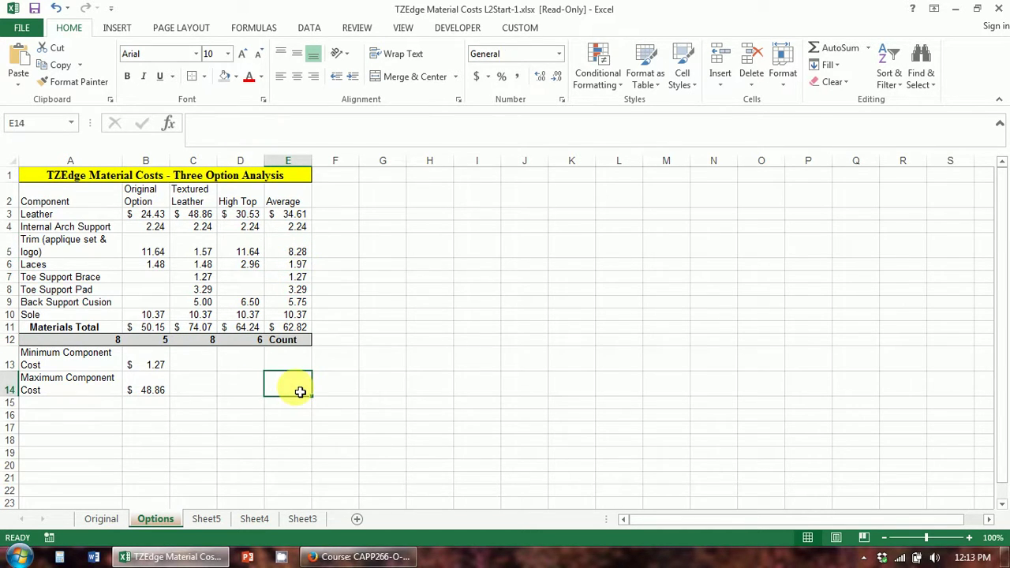